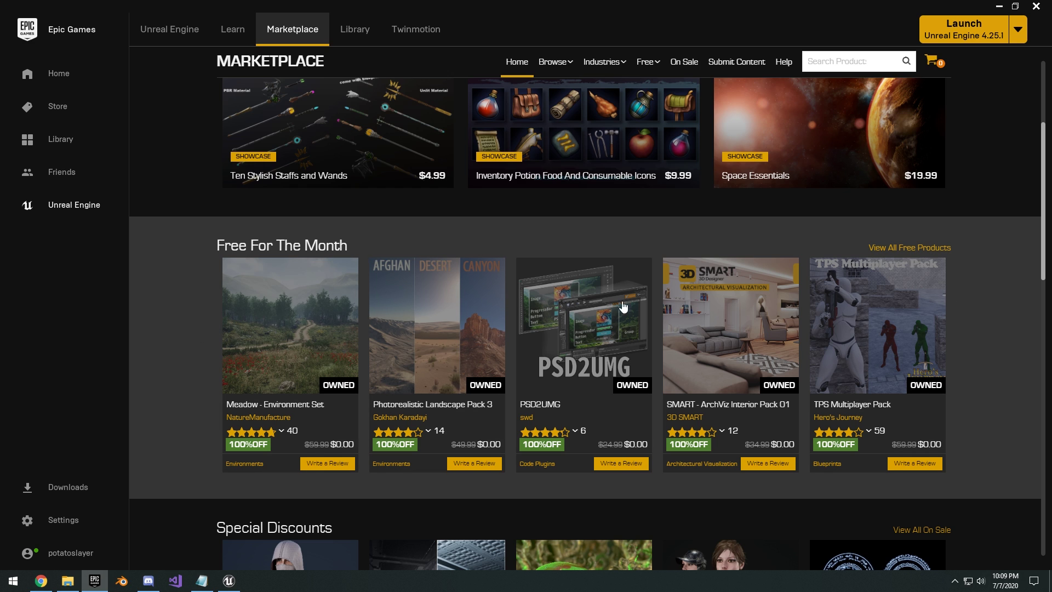
Switch to the Unreal Engine editor and look over the canyon landscape in the Overview level
left_click(998, 7)
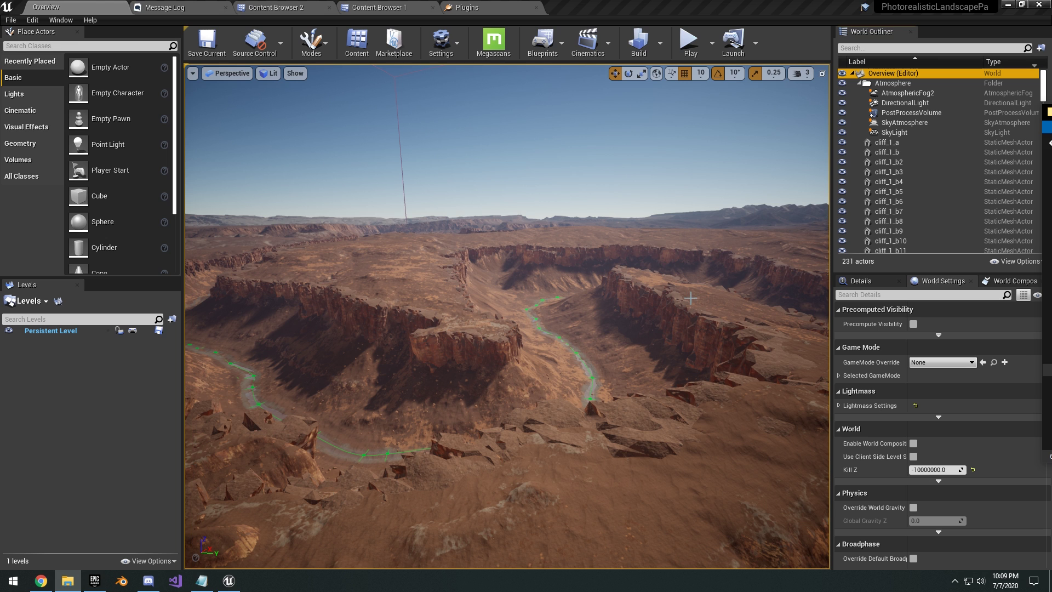
mouse_move(691, 298)
right_mouse_down()
mouse_move(636, 312)
mouse_move(693, 299)
right_mouse_up()
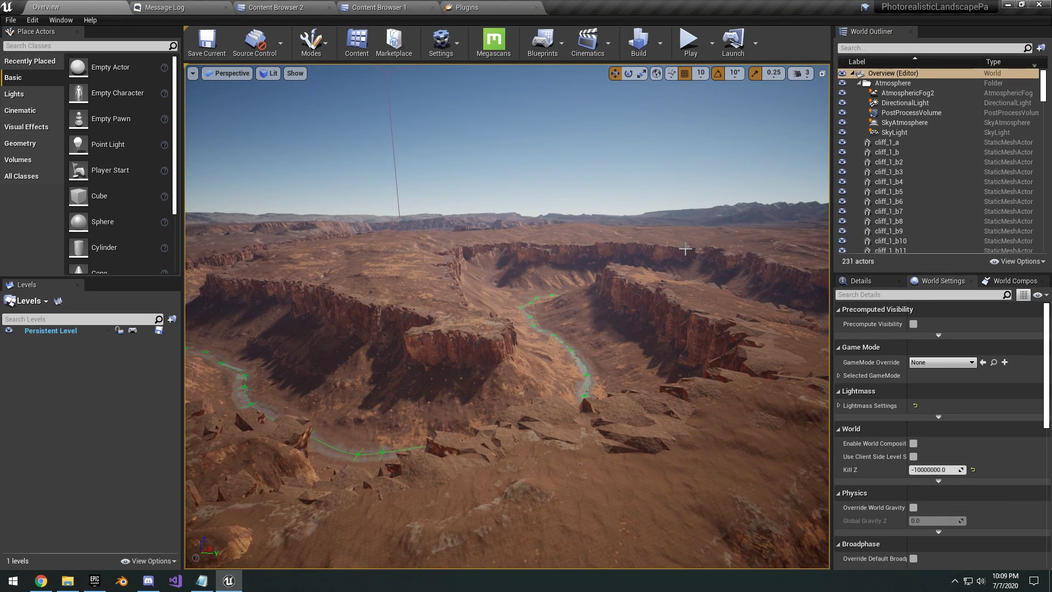
right_click_drag(631, 329, 641, 417)
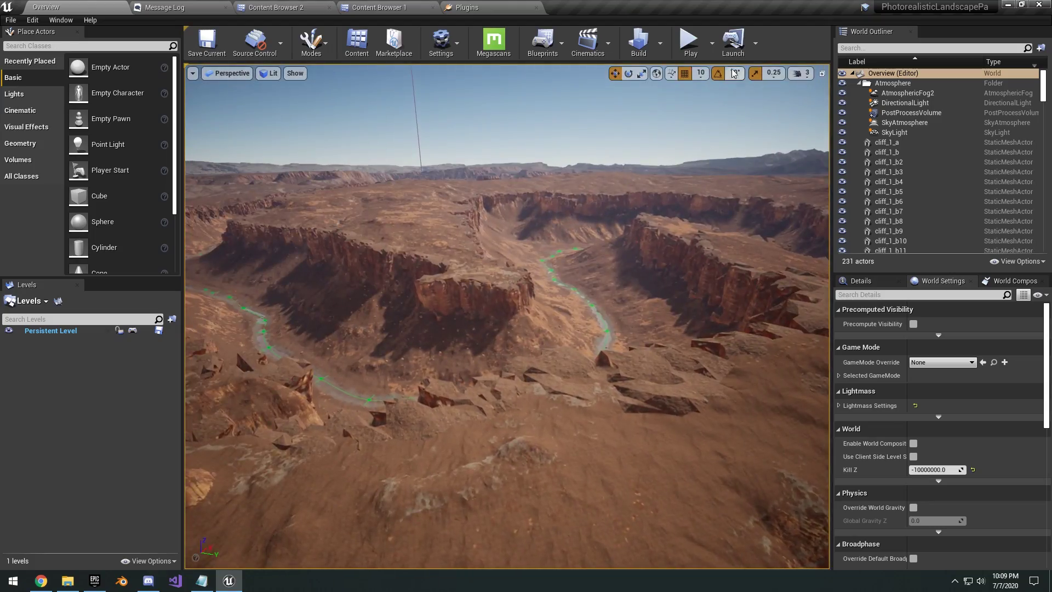
Play the canyon level in full screen and fly over the terrain with the debug camera at increased speed, then return to the editor layout
key("alt+p")
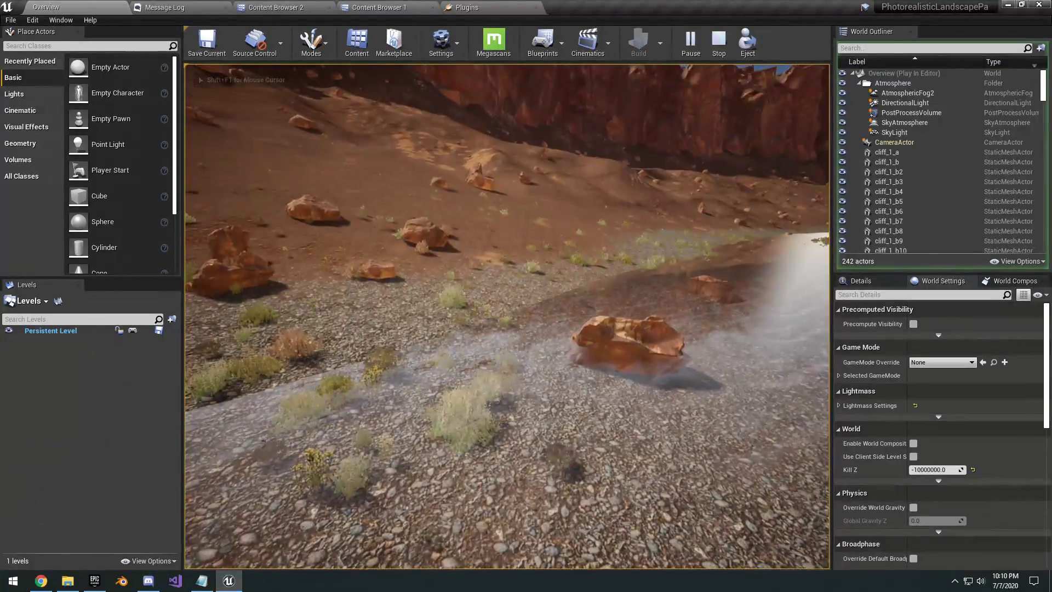
key("F11")
key("semicolon")
scroll(526, 296, "up", 20)
key("s")
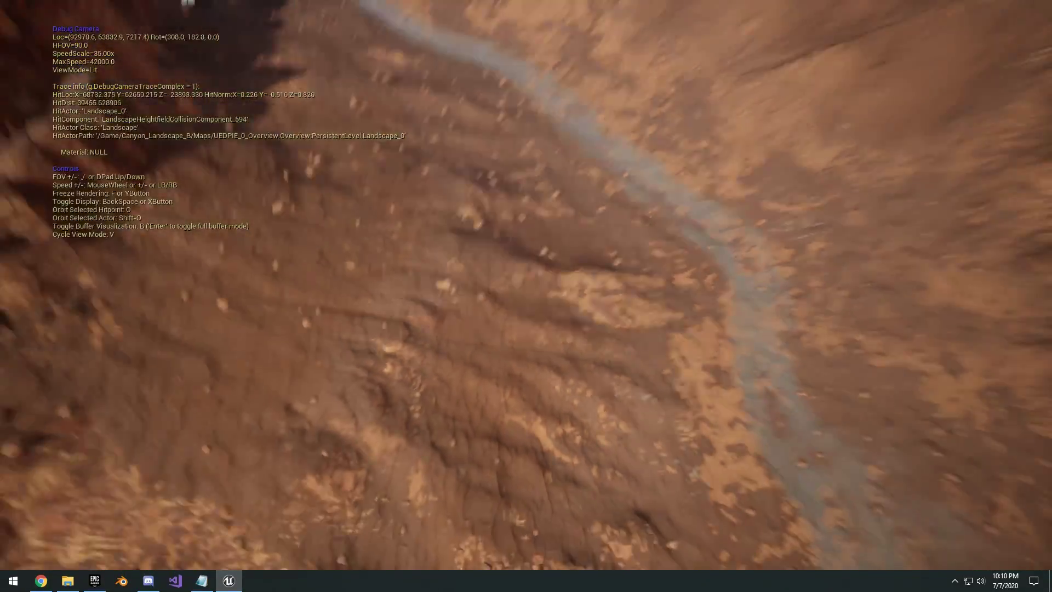
scroll(526, 296, "up", 12)
key("a")
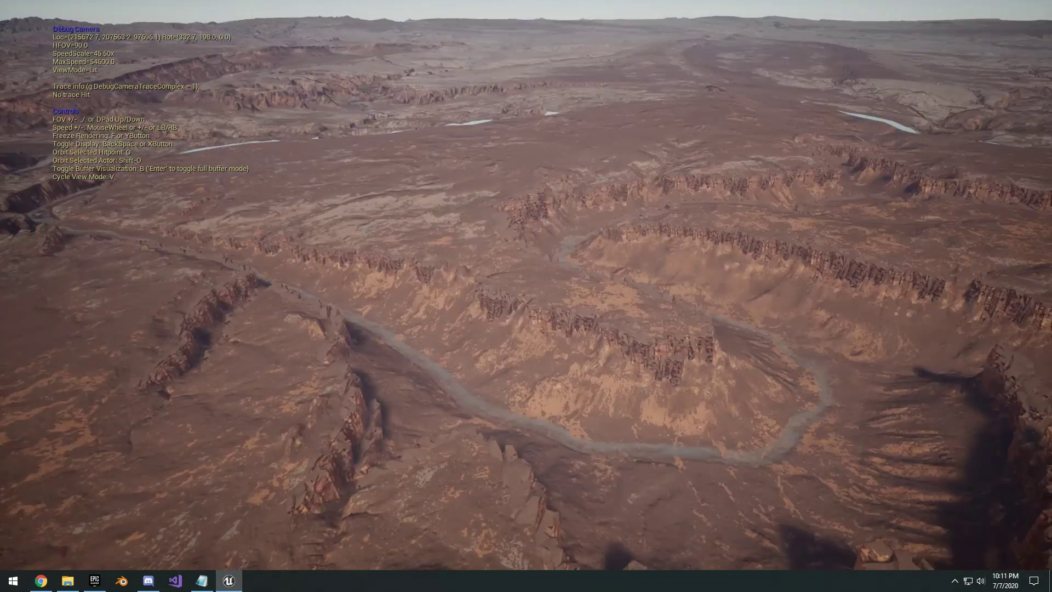
key("Escape")
right_click_drag(872, 258, 880, 253)
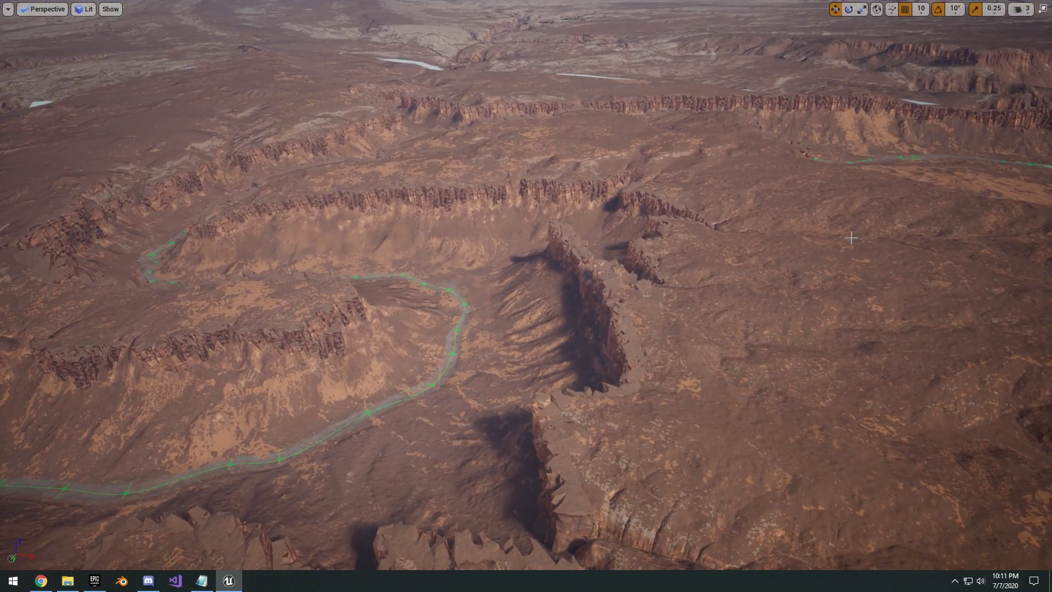
key("F11")
Inspect the details of a cliff mesh, the Landscape actor and the background mesh SM_canyon_b_bck_7, and examine the surrounding terrain
left_click(662, 303)
left_click(861, 282)
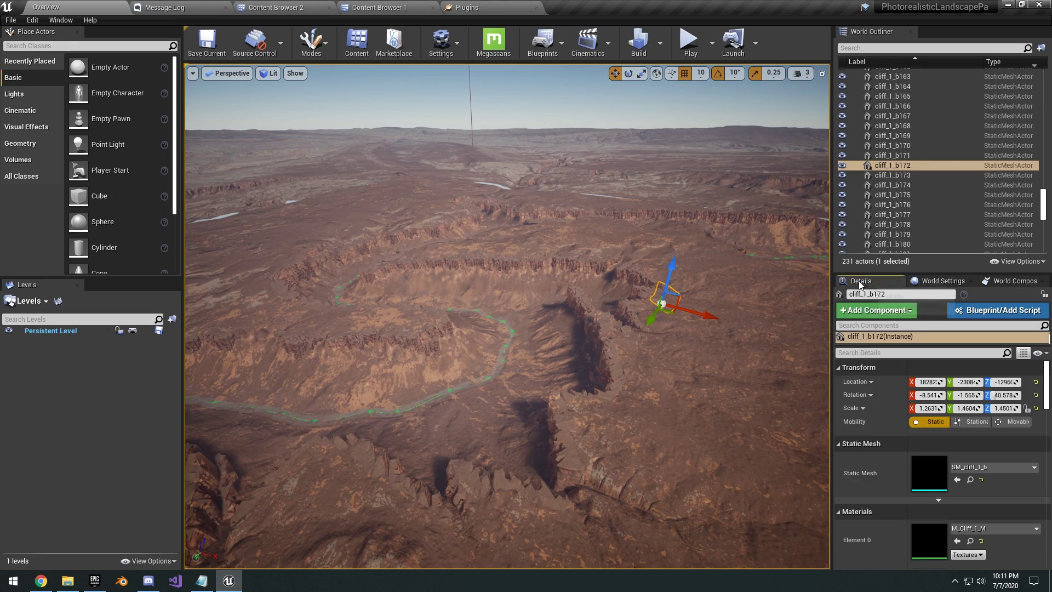
scroll(910, 438, "down", 14)
scroll(910, 439, "up", 5)
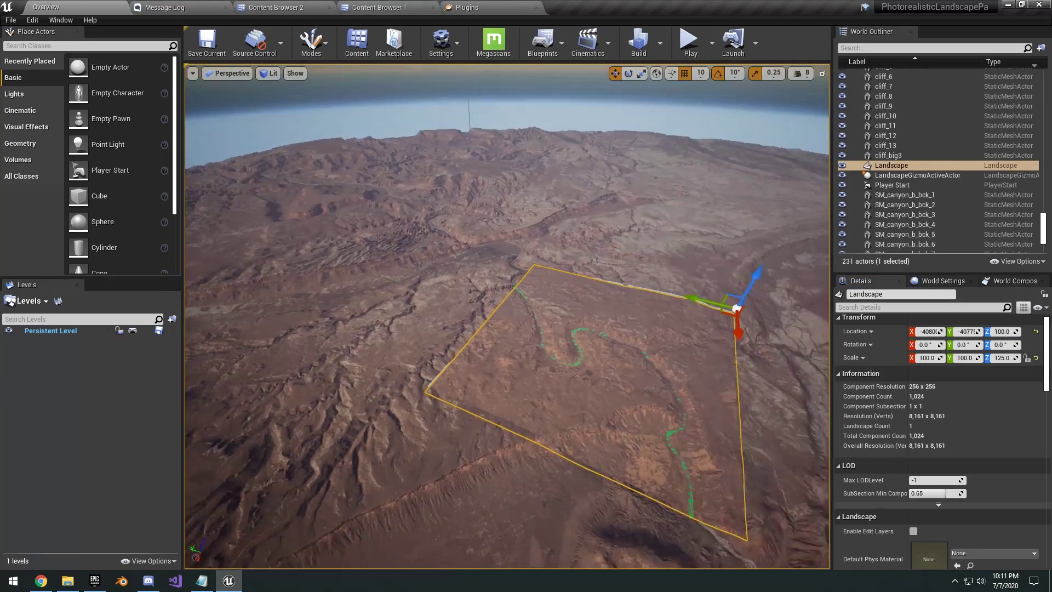
left_click(653, 178)
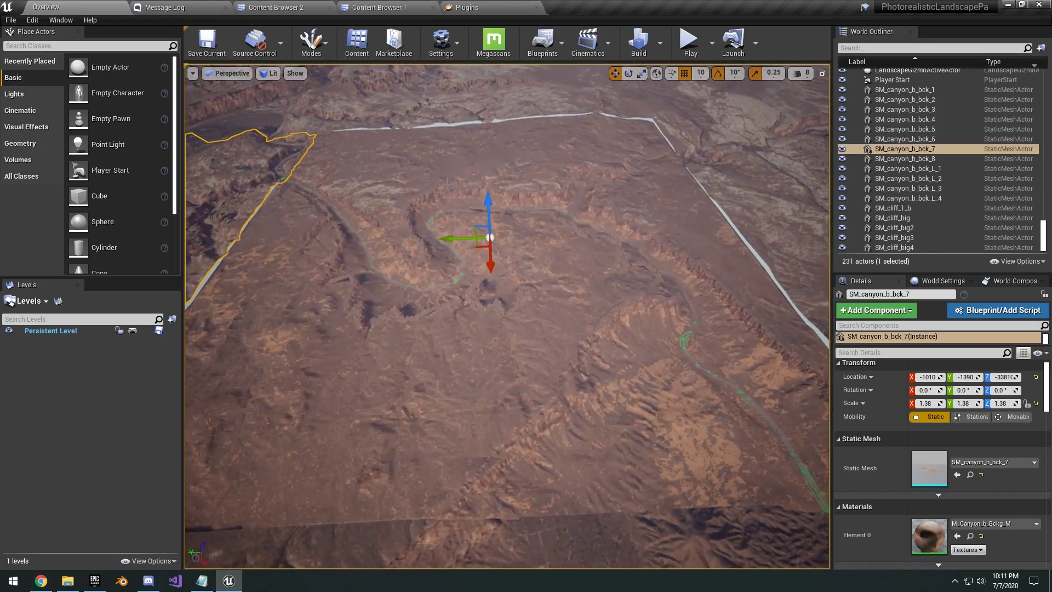
left_click(448, 183)
right_click_drag(449, 183, 448, 156)
key("w")
right_click_drag(644, 398, 987, 367)
right_click_drag(644, 399, 643, 399)
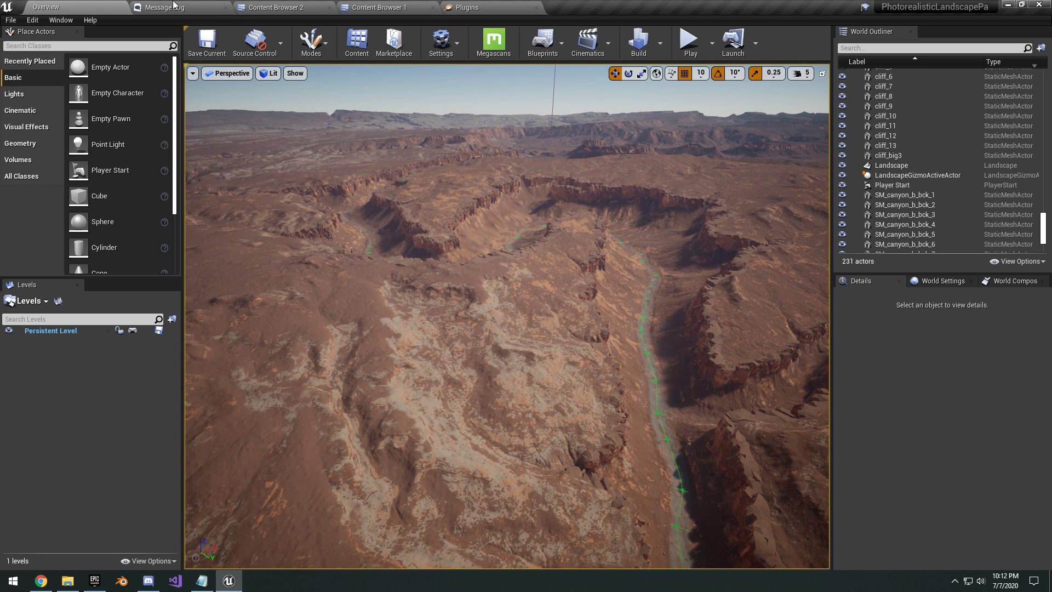
Open the Overview level of the Canyon_Landscape_A content and look over its cliffs and river
left_click(302, 7)
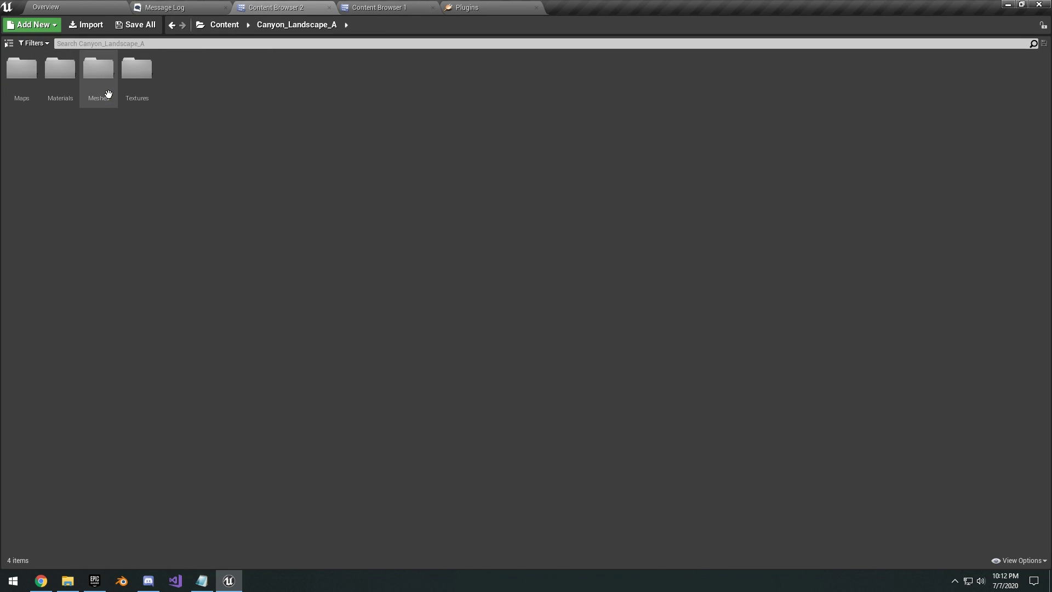
left_click(53, 8)
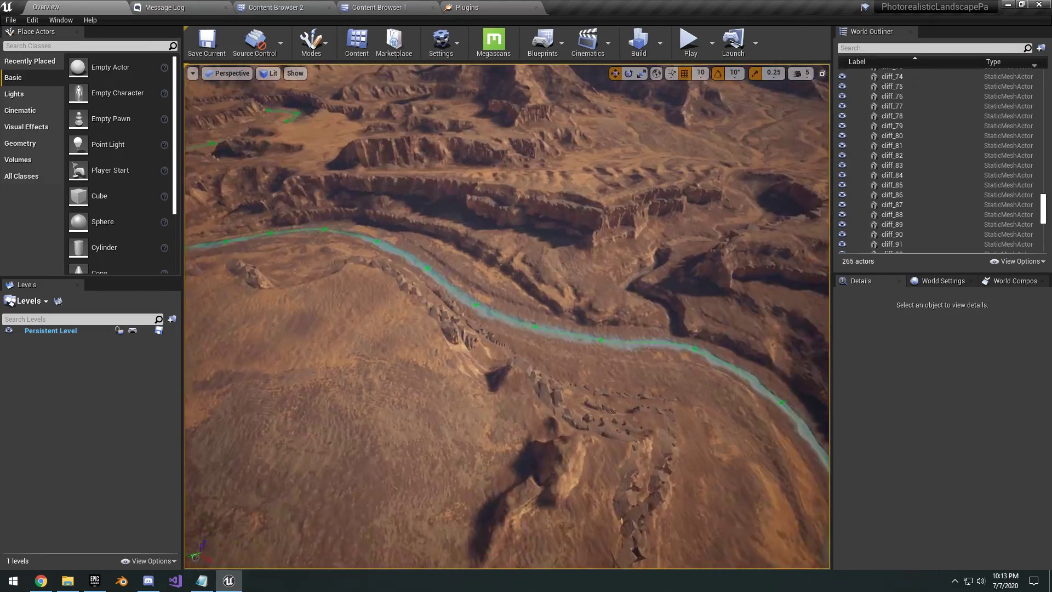
right_click_drag(507, 317, 630, 263)
right_click_drag(507, 317, 537, 316)
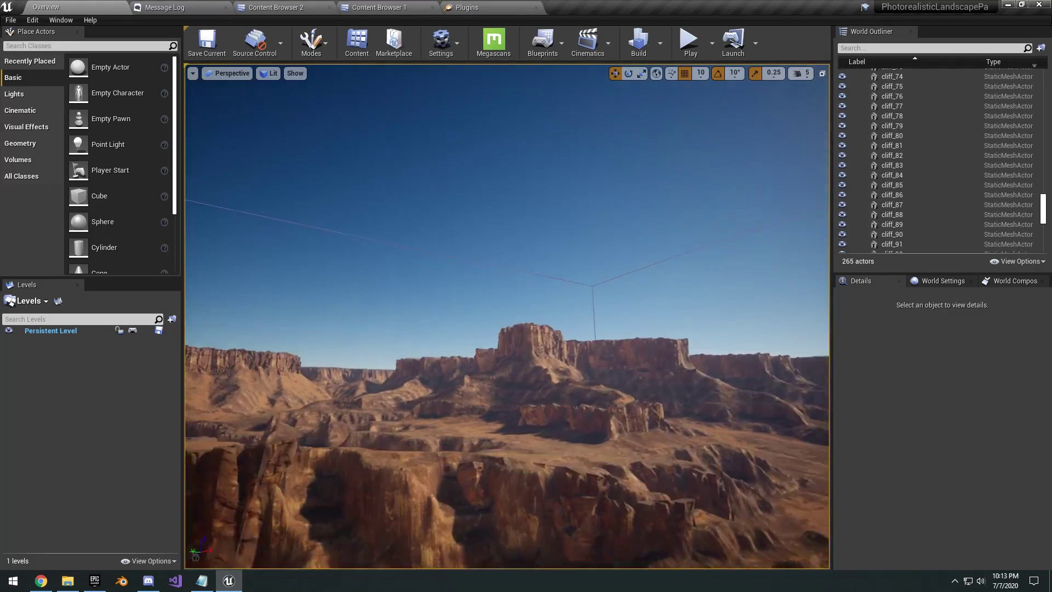
key("w")
mouse_move(629, 273)
right_mouse_down()
mouse_move(668, 249)
mouse_move(662, 269)
mouse_move(636, 280)
right_mouse_up()
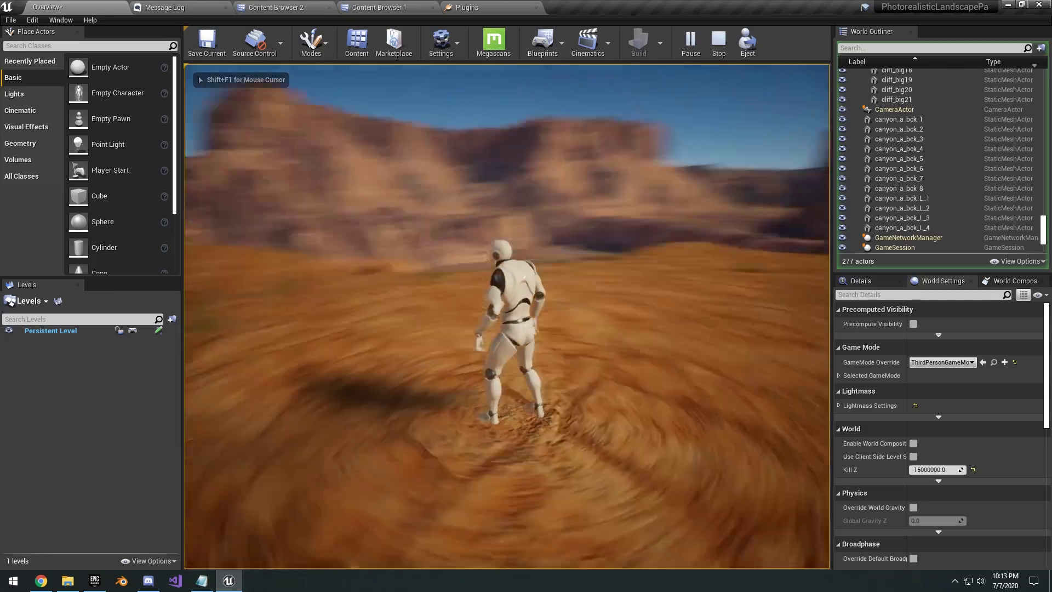
Test the canyon level in full screen by running and jumping the third-person character around the cracked-rock plateau
key("s")
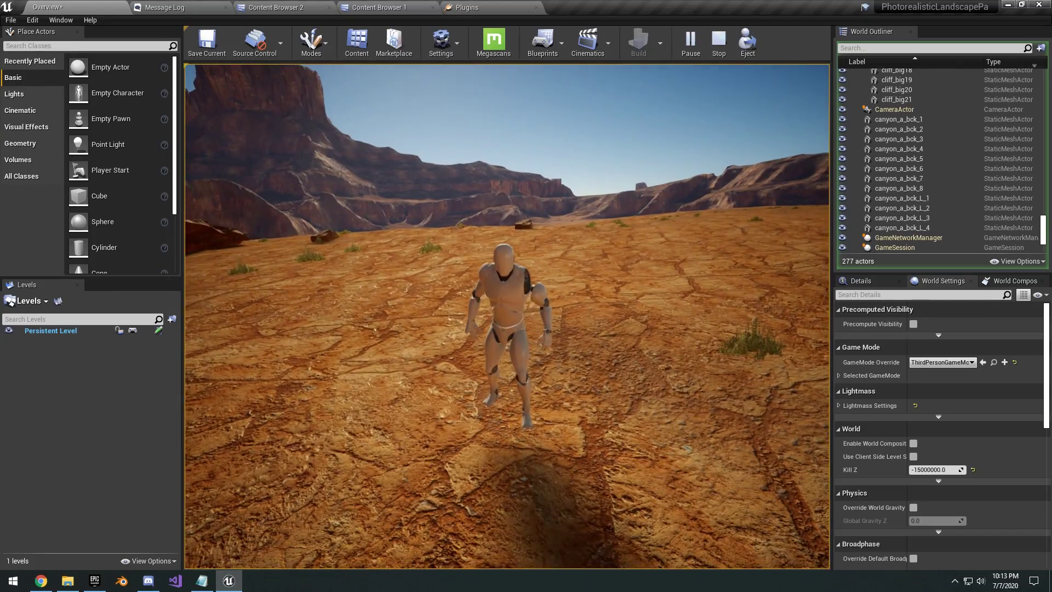
key("F11")
left_click(527, 296)
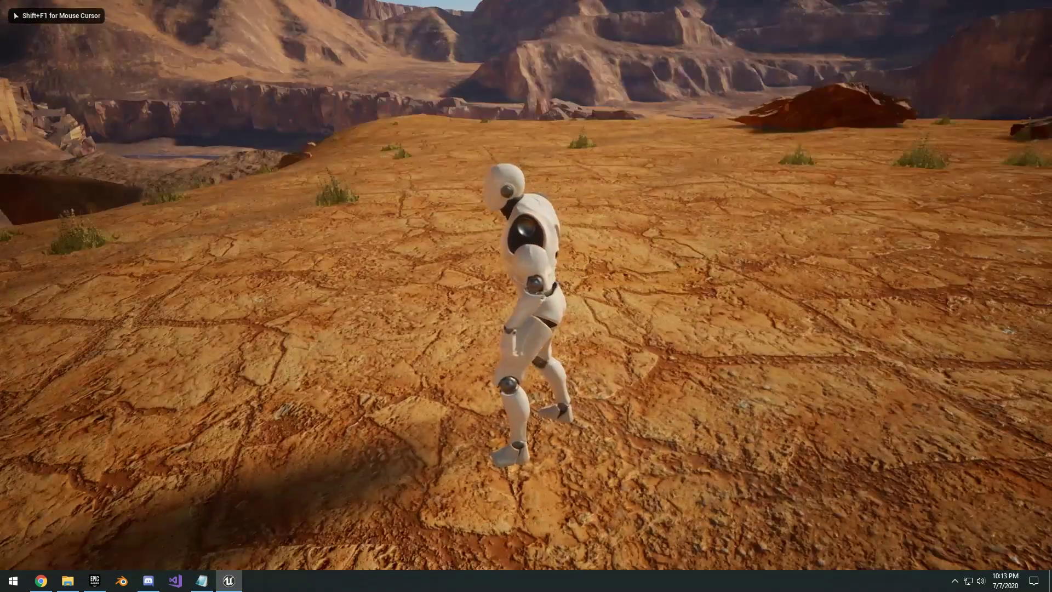
key("w")
key("a")
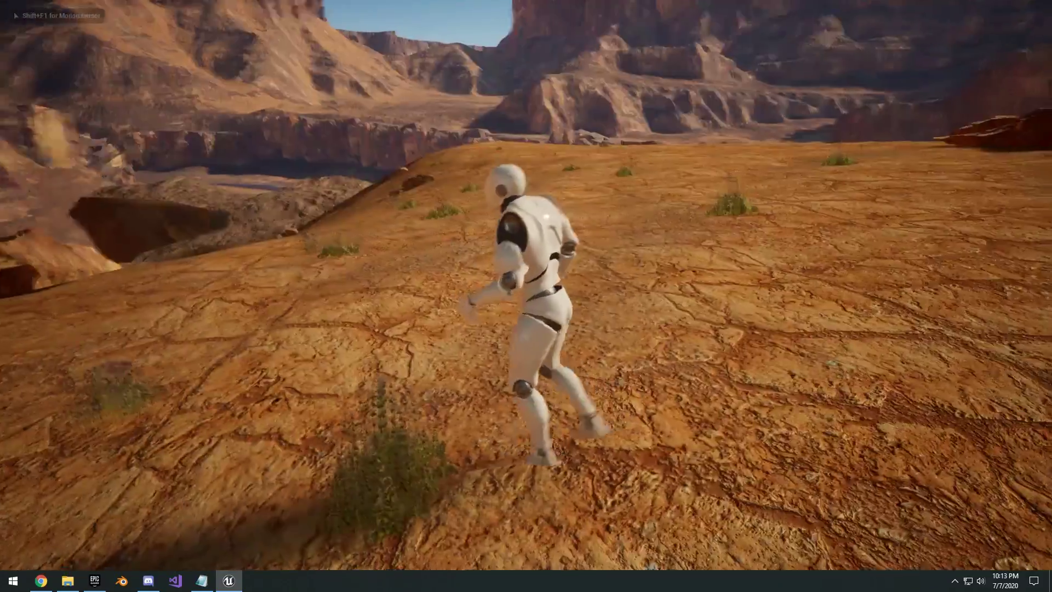
key("s")
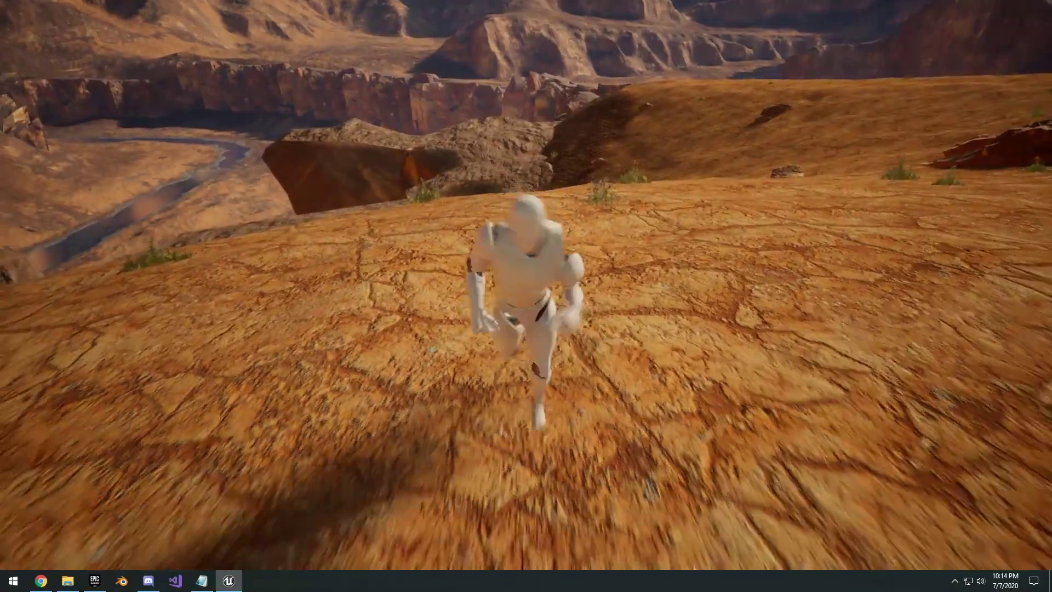
key("w")
key("space")
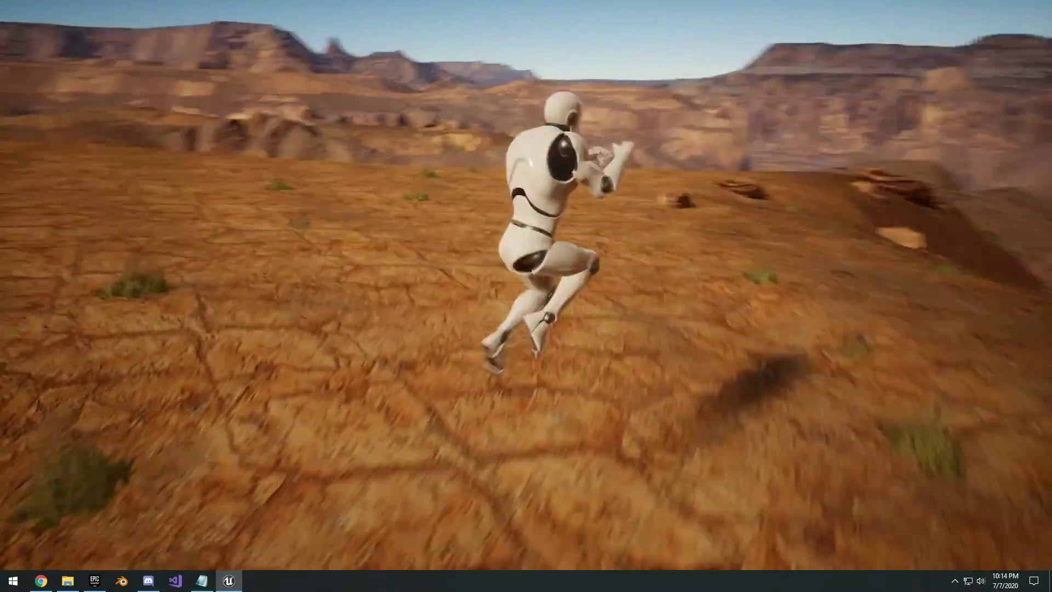
Run the third-person character past the boulders and across the canyon valley to examine its rocks and vegetation, then end the play test
key("a")
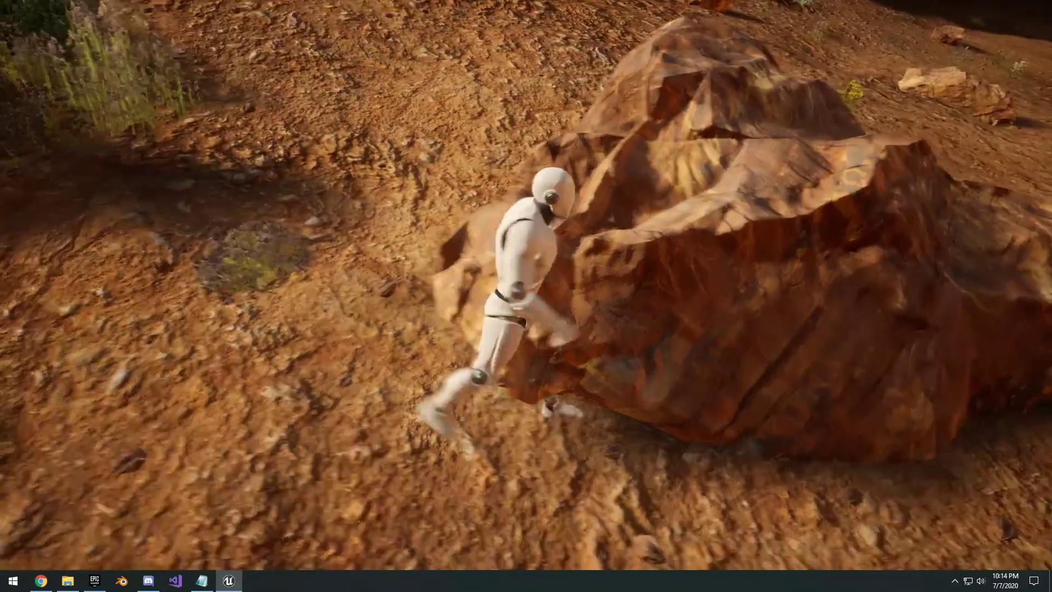
key("w")
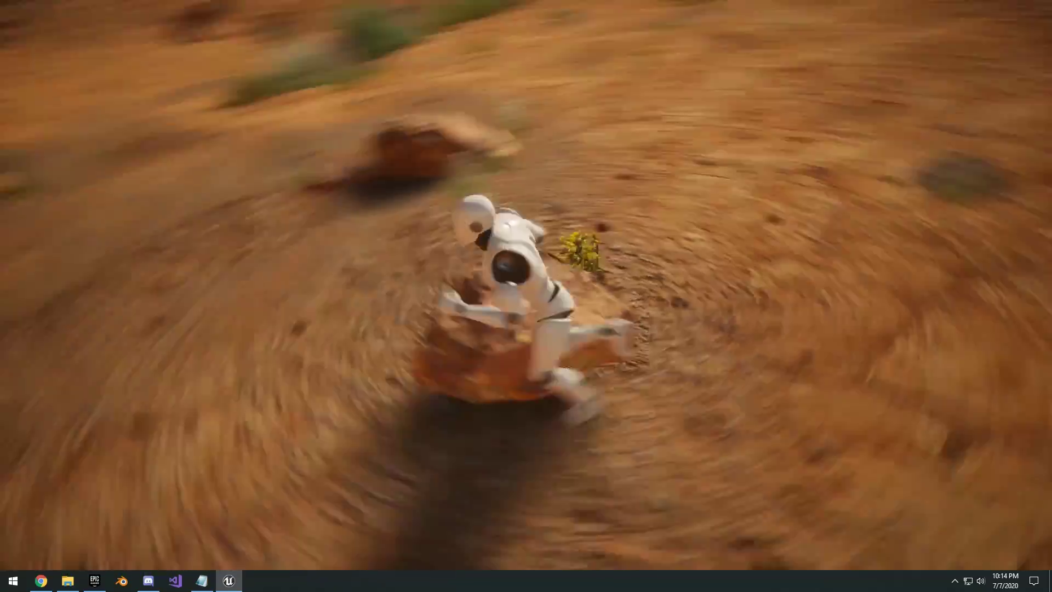
key("w")
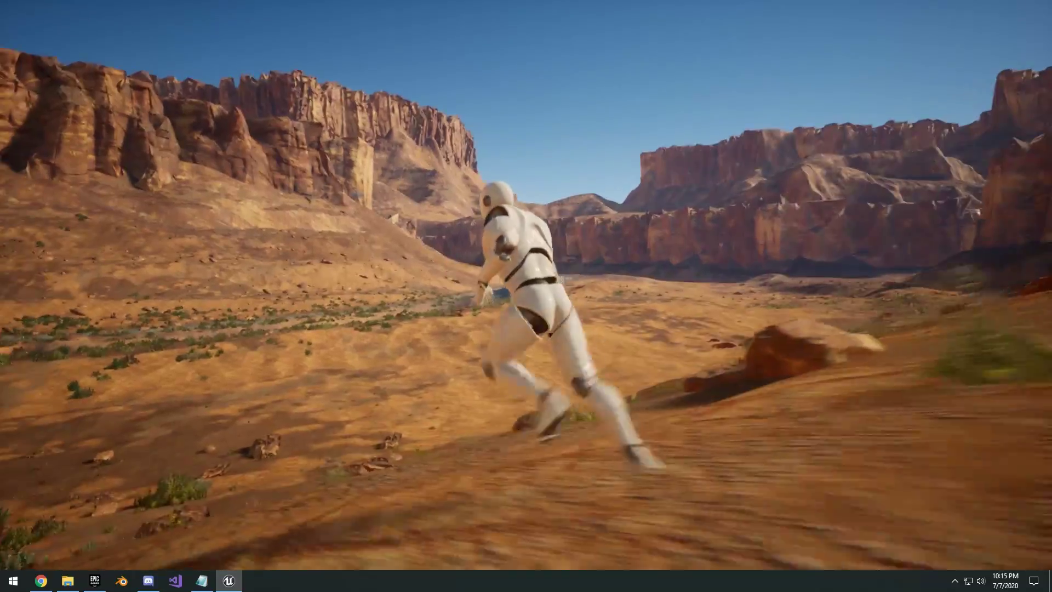
key("w")
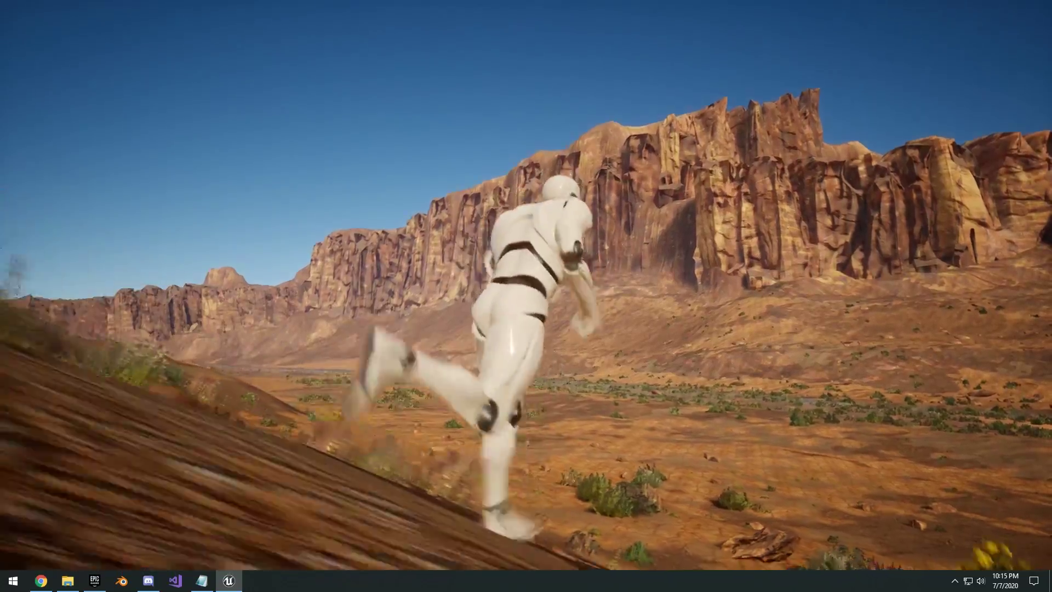
key("space")
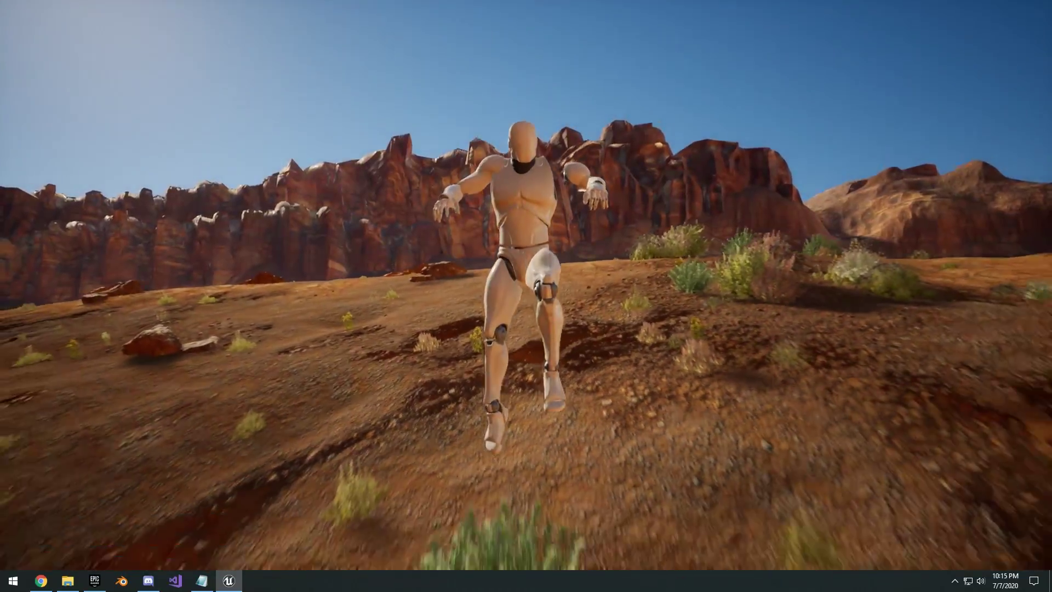
key("w")
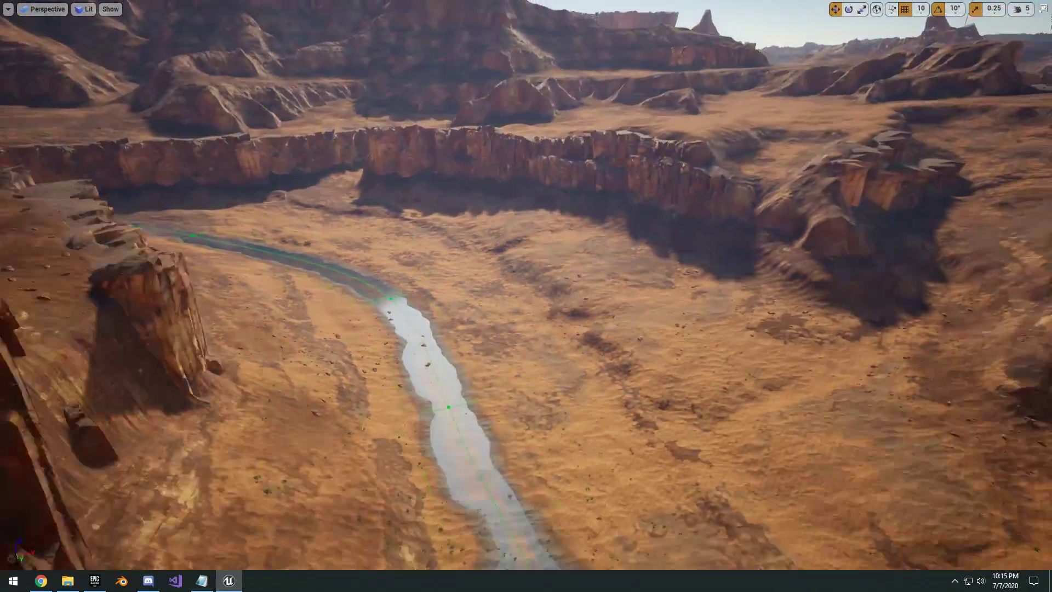
Open the Overview level from the Maps folder of Afghan_Landscape_A and look over its hills
key("s")
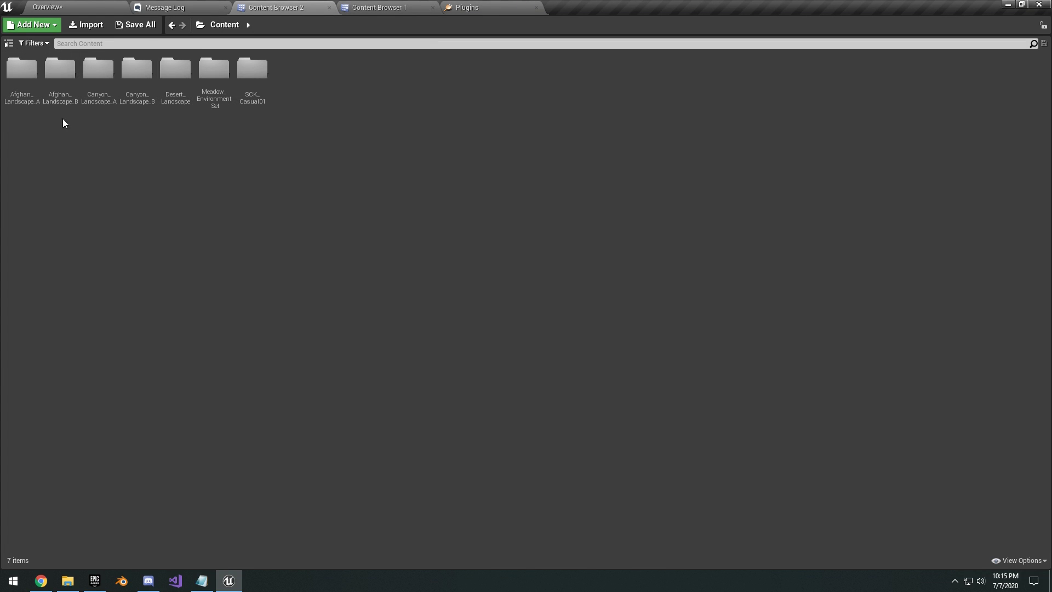
double_click(29, 84)
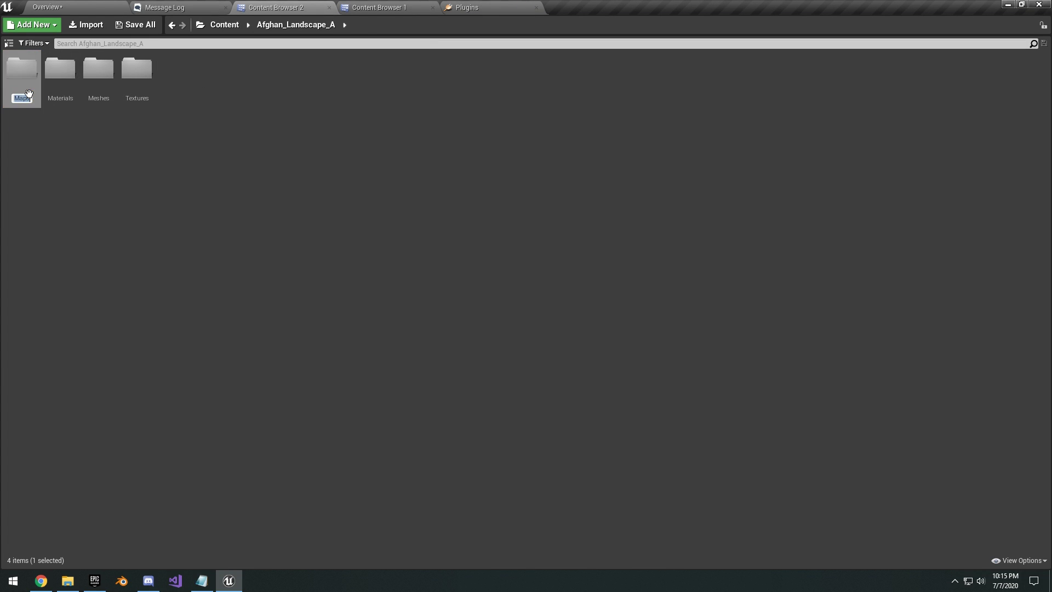
double_click(38, 85)
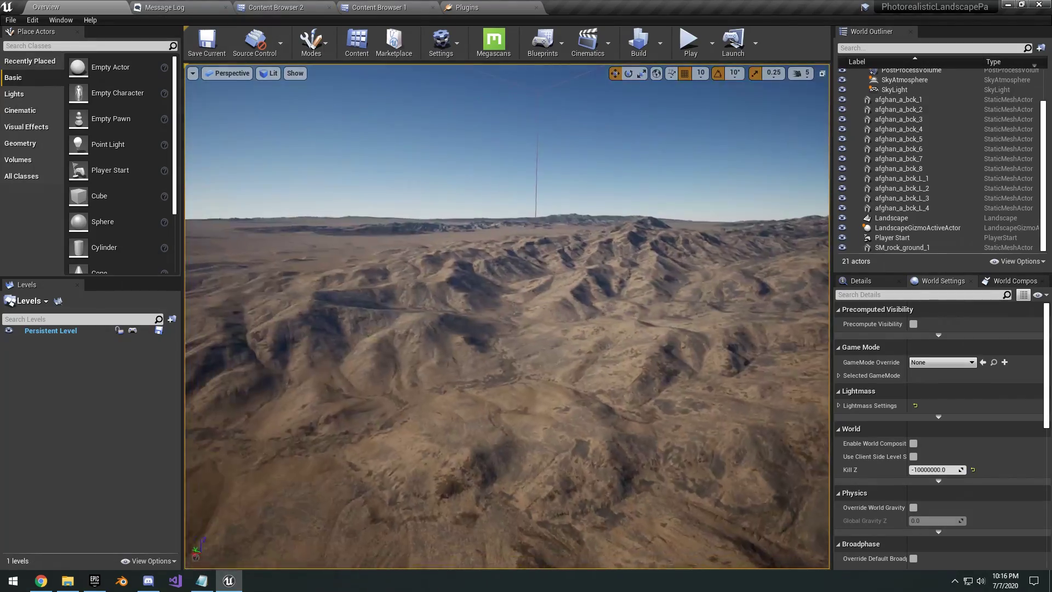
right_click_drag(691, 219, 753, 248)
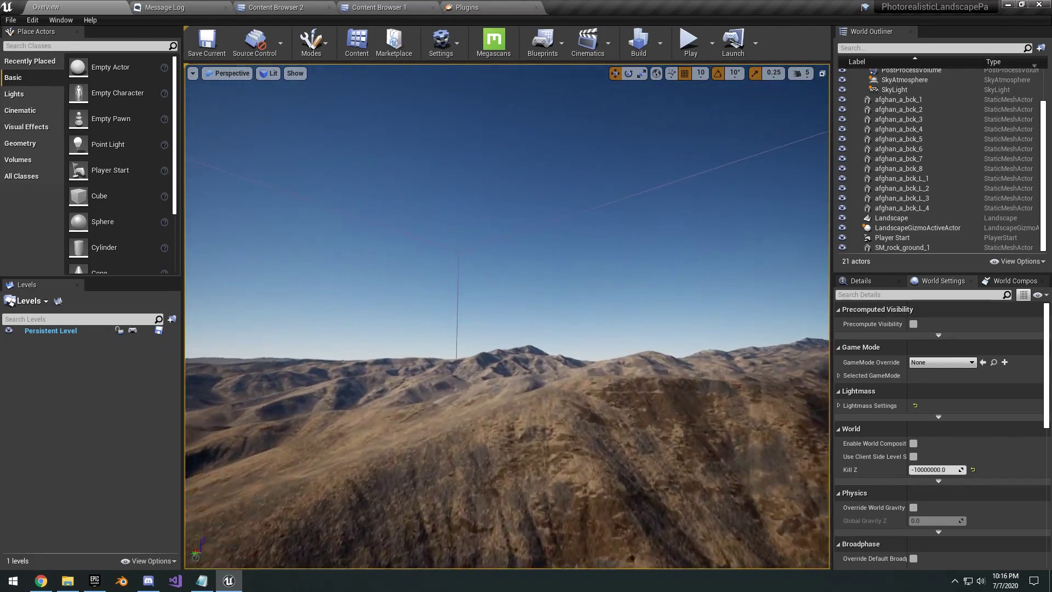
Play-test the Afghan level from the hillside in full screen, fly over its grassy hills, and end the play test
right_click(607, 516)
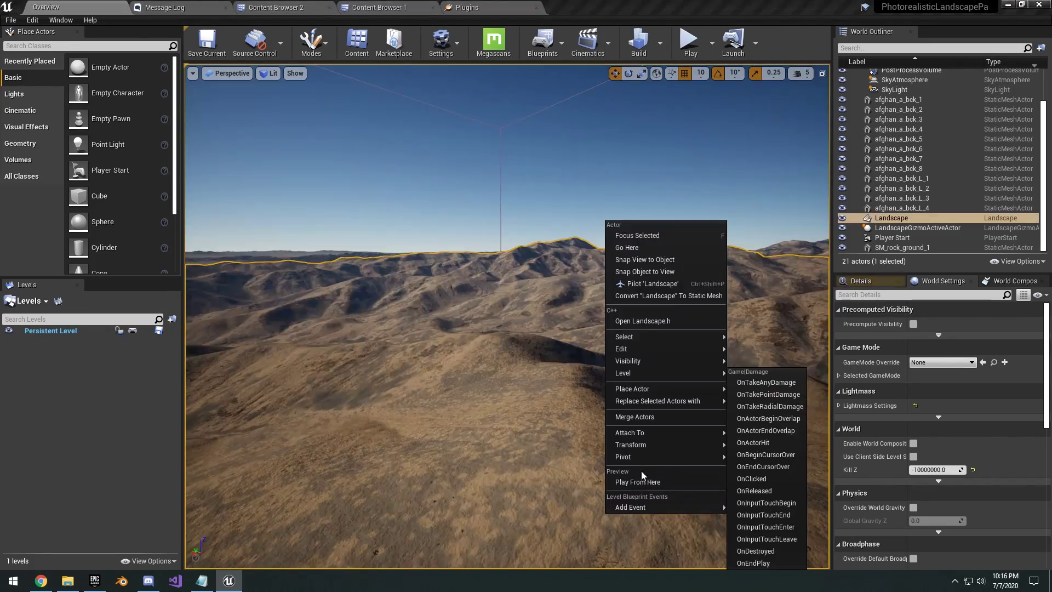
left_click(649, 478)
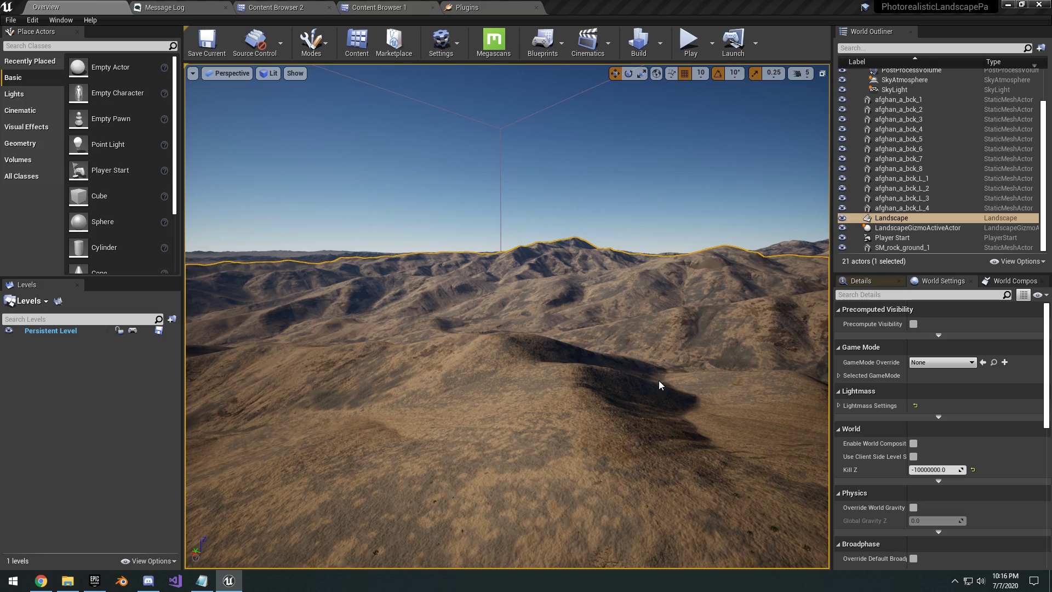
key("alt+p")
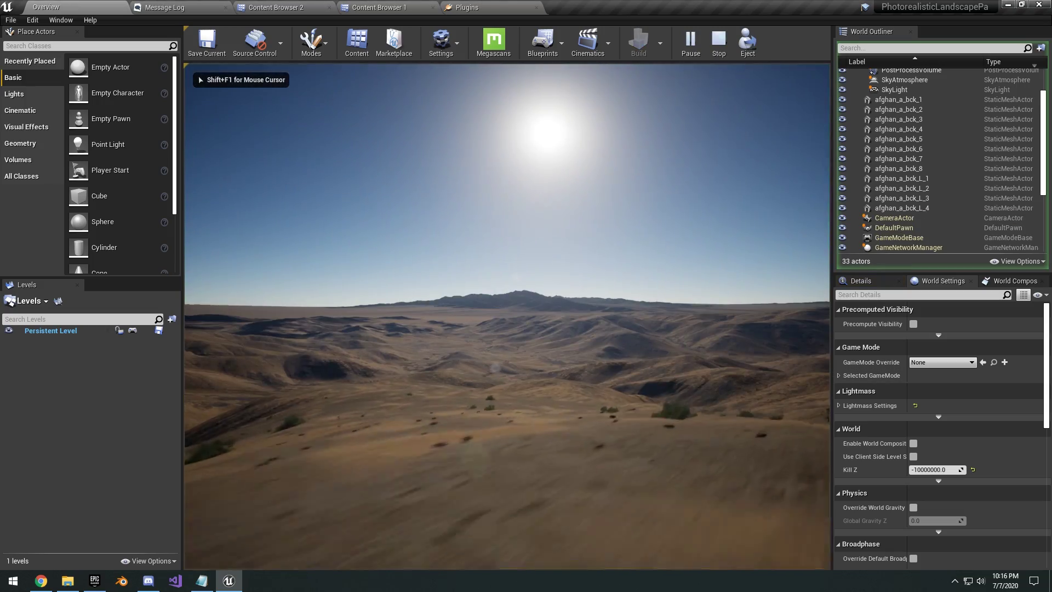
key("F11")
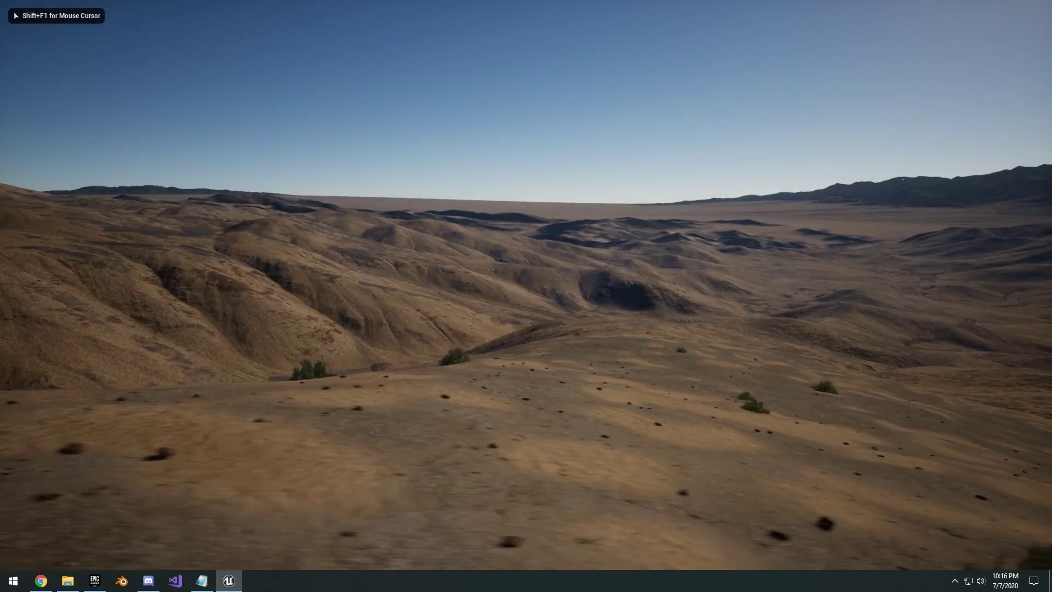
key("d")
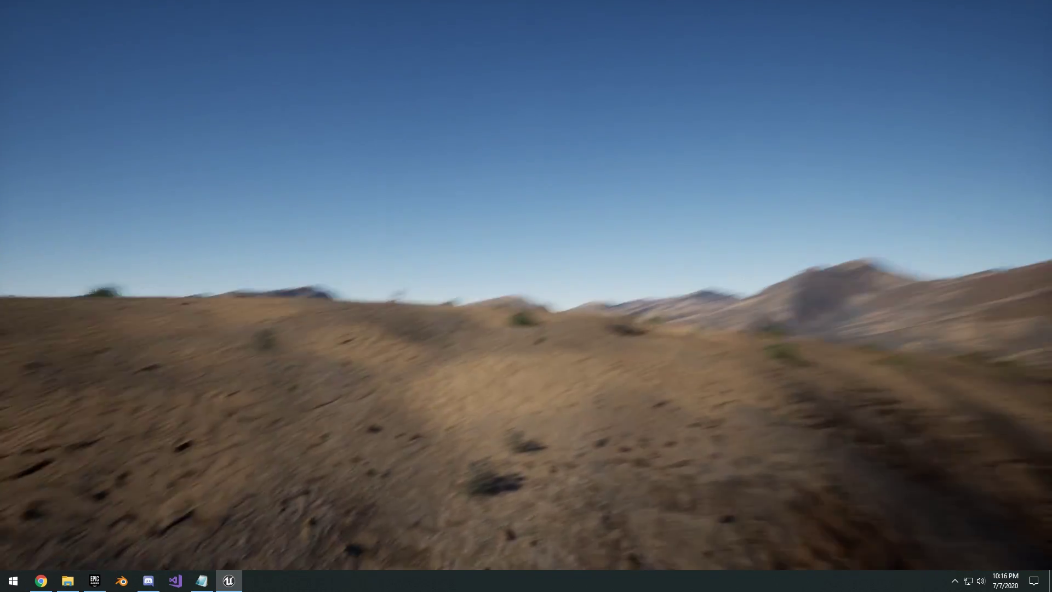
key("Escape")
Look over the Afghan landscape and its surrounding background terrain from above, and start another play test
right_click_drag(701, 319, 735, 310)
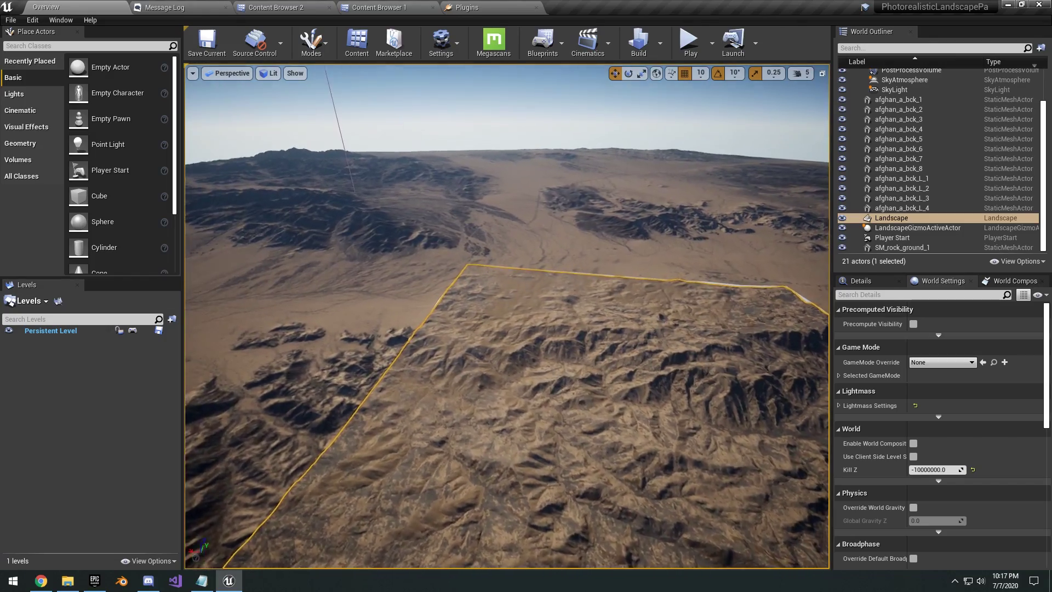
right_click_drag(526, 307, 712, 321)
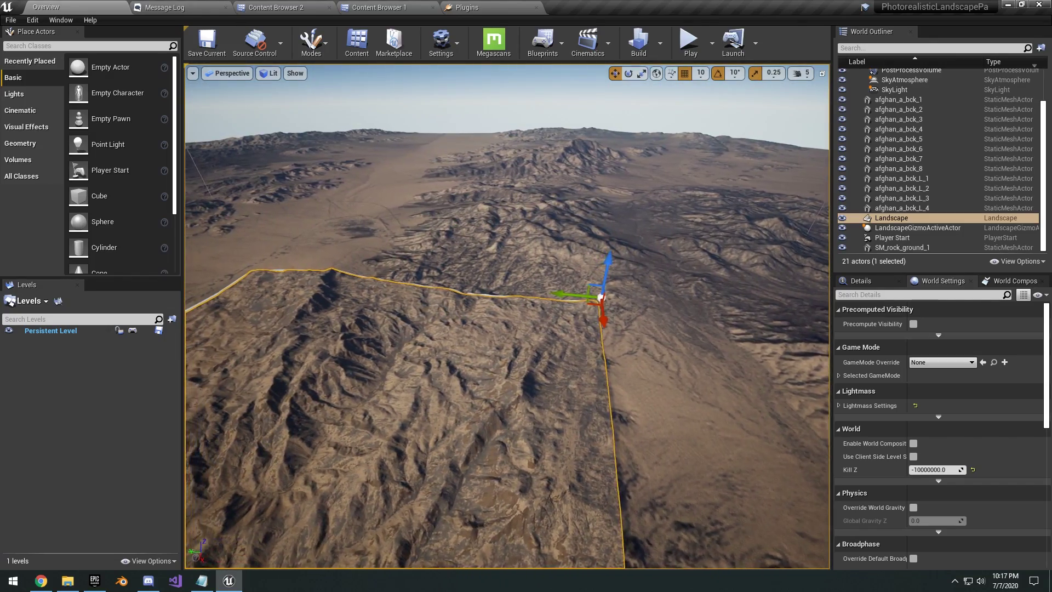
right_click_drag(526, 307, 608, 351)
right_click_drag(806, 329, 806, 307)
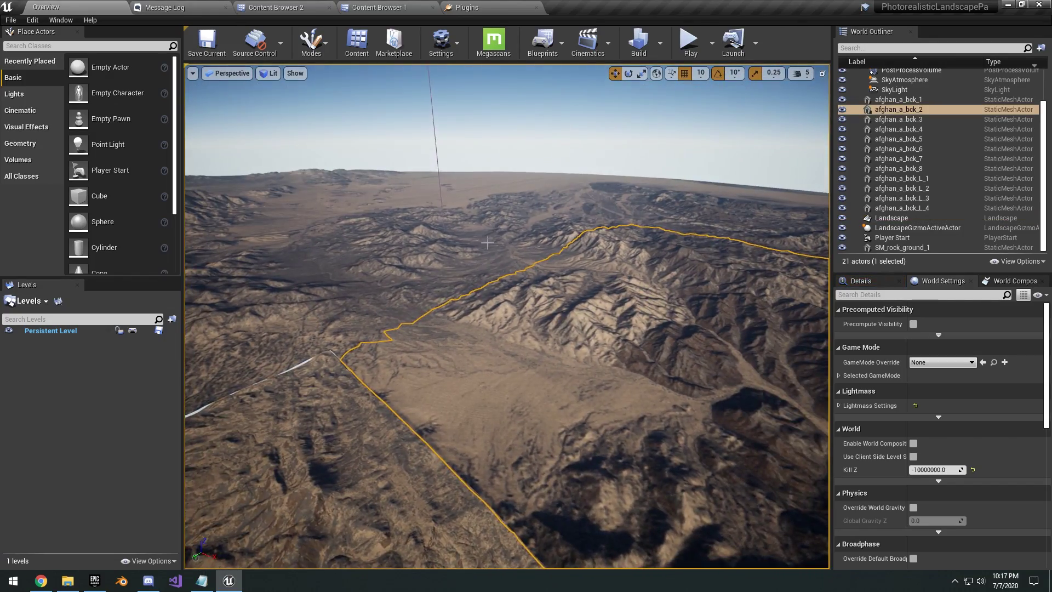
right_click_drag(487, 242, 438, 273)
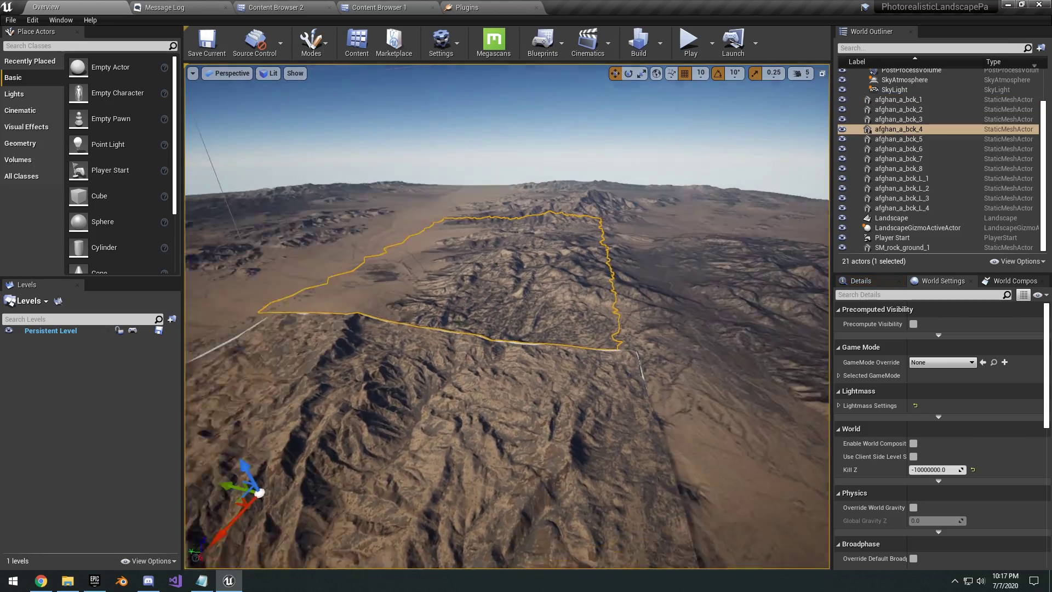
right_click_drag(627, 318, 521, 330)
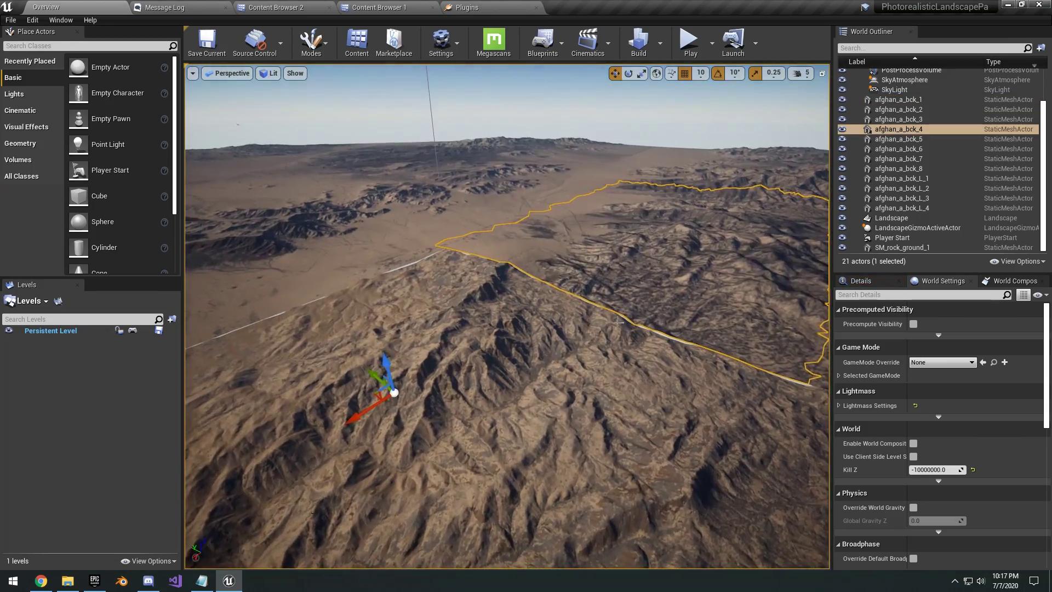
key("alt+p")
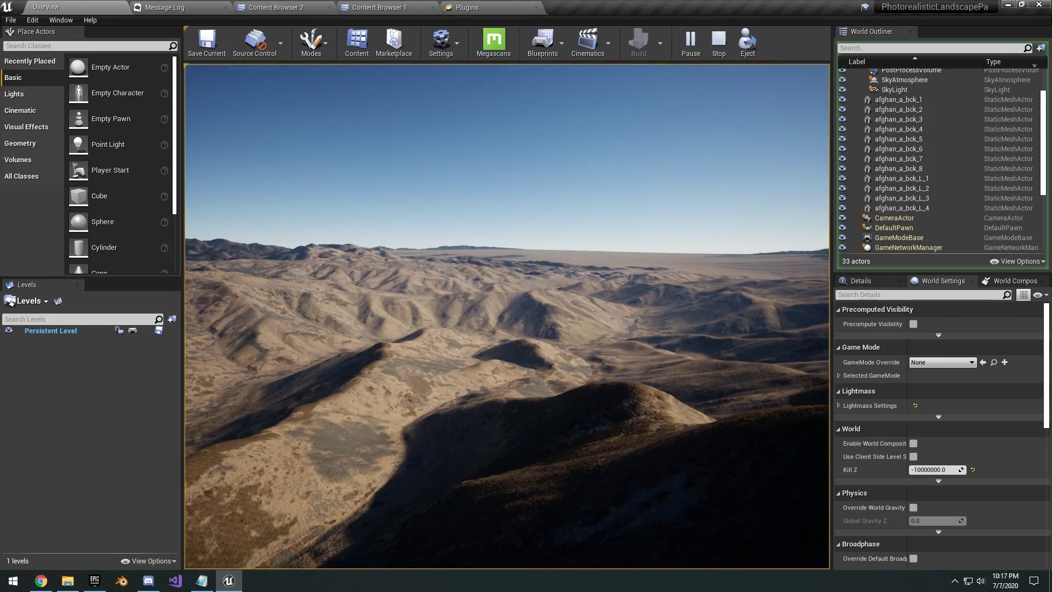
Return to the root Content folder and look over the eroded ridges and river valley of the next landscape level
left_click(164, 7)
left_click(286, 9)
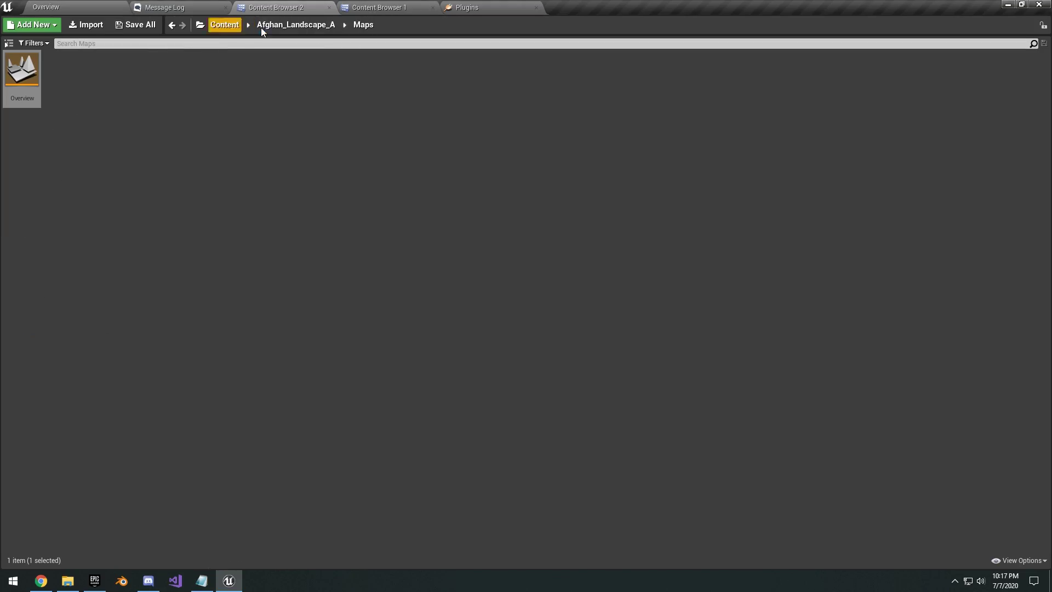
left_click(225, 24)
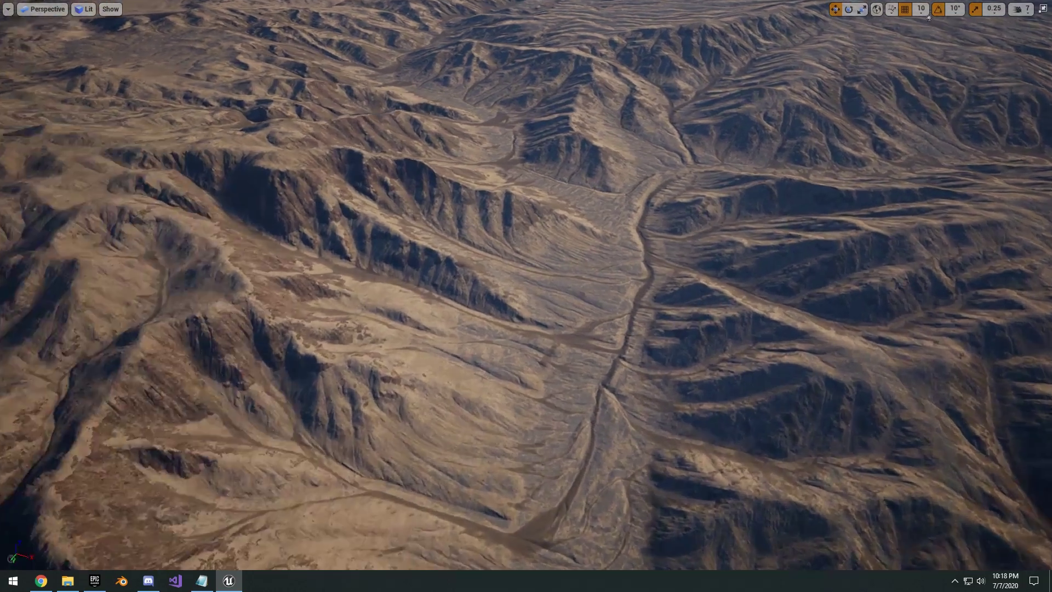
right_click_drag(527, 296, 351, 254)
right_click_drag(658, 152, 551, 146)
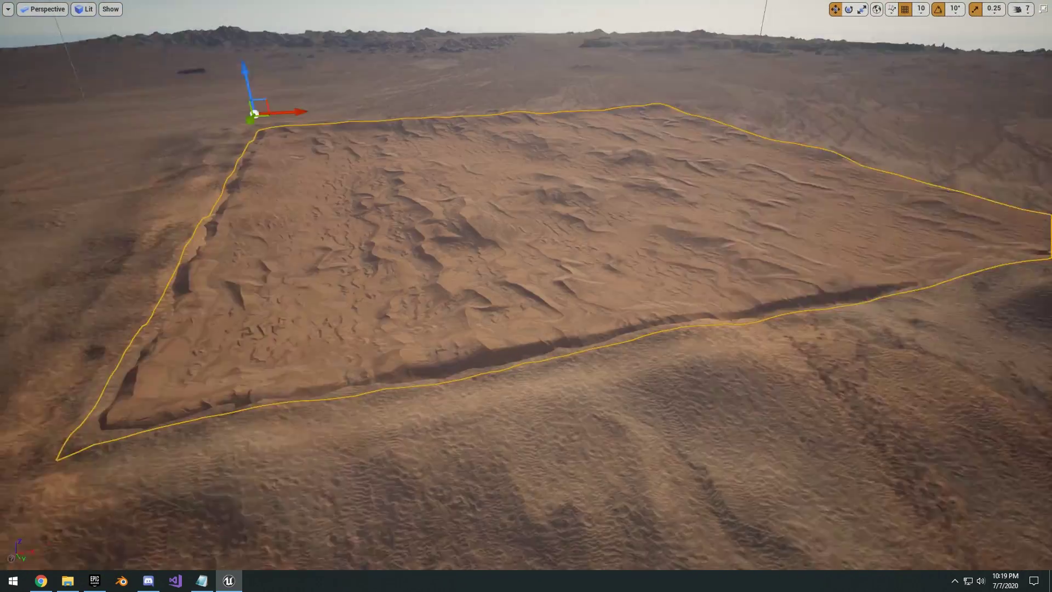
Look over the dunes of the desert level and play-test it in full screen from a dune
right_click_drag(526, 296, 449, 274)
right_click_drag(617, 225, 628, 164)
right_click(616, 221)
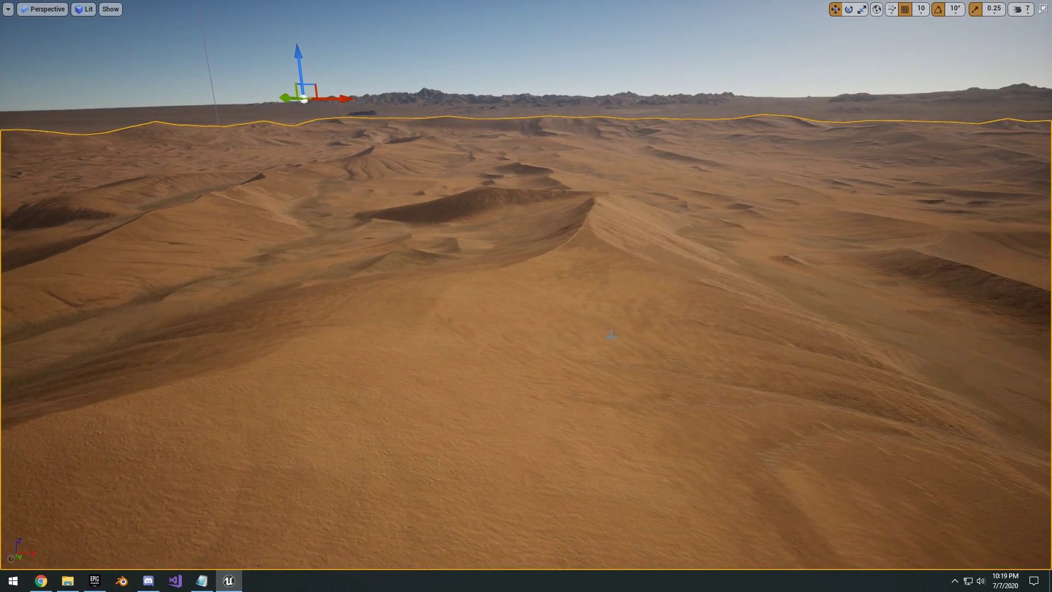
right_click(611, 45)
left_click(669, 308)
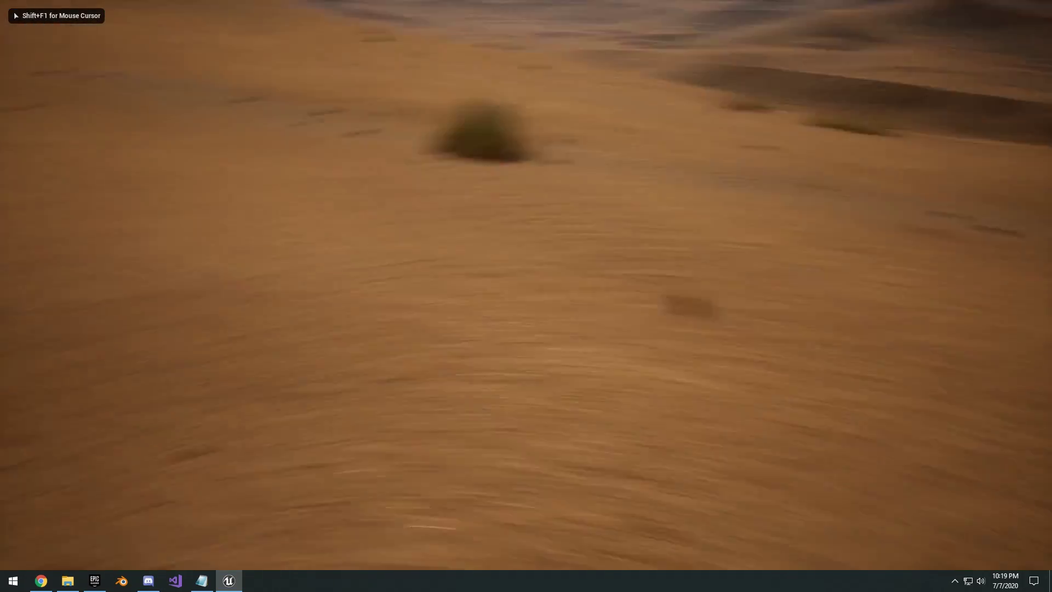
key("d")
key("d")
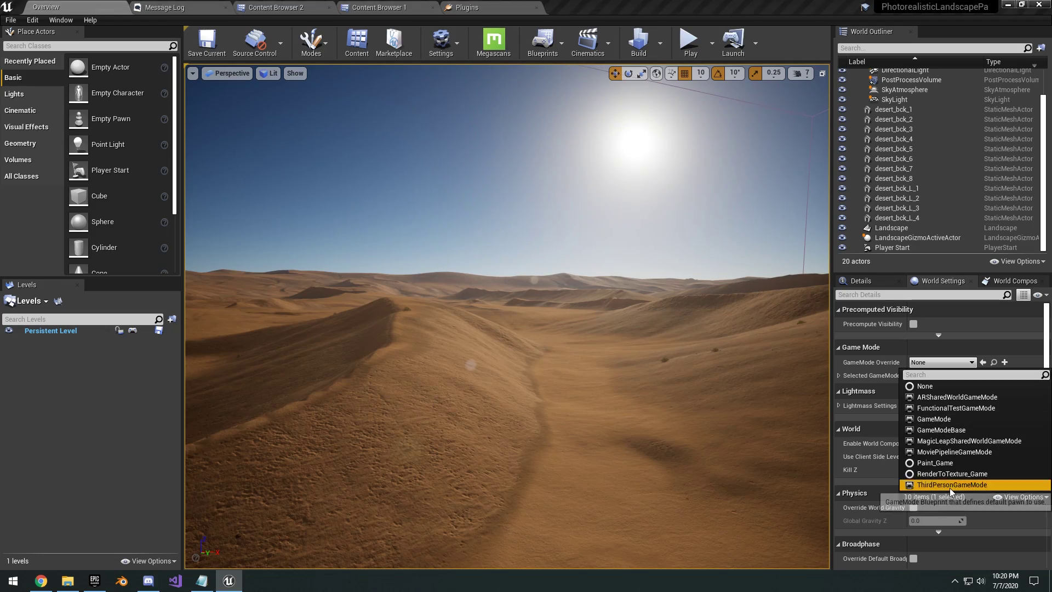
Set the desert level's GameMode Override to ThirdPersonGameMode and start a play test from the sandy valley between the dunes
left_click(951, 488)
right_click_drag(562, 373, 603, 391)
right_click(561, 373)
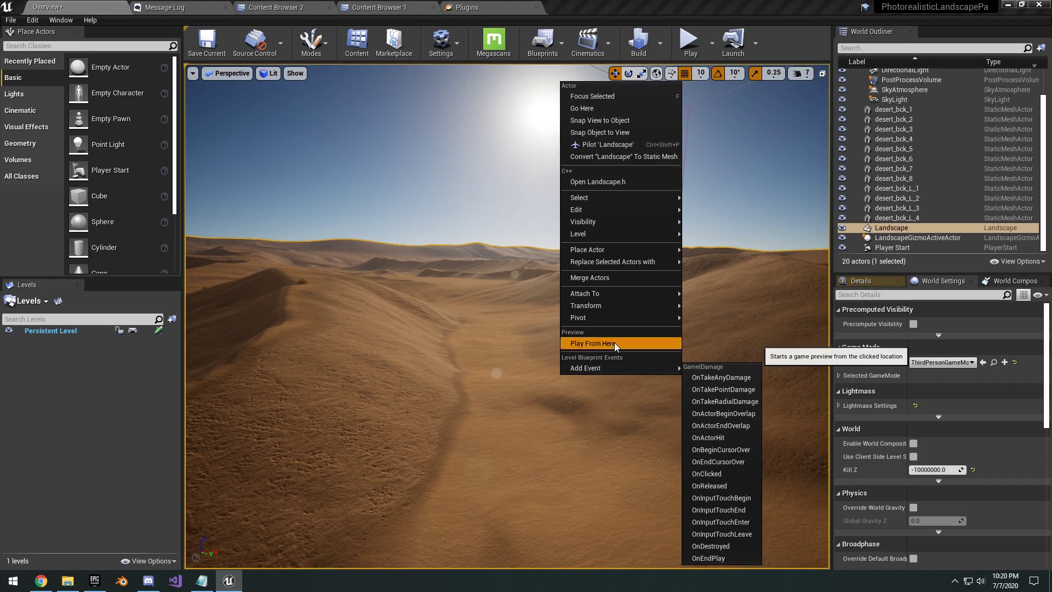
left_click(613, 343)
Run and jump the third-person character across the dunes in full screen, and end the play test
key("F11")
key("w")
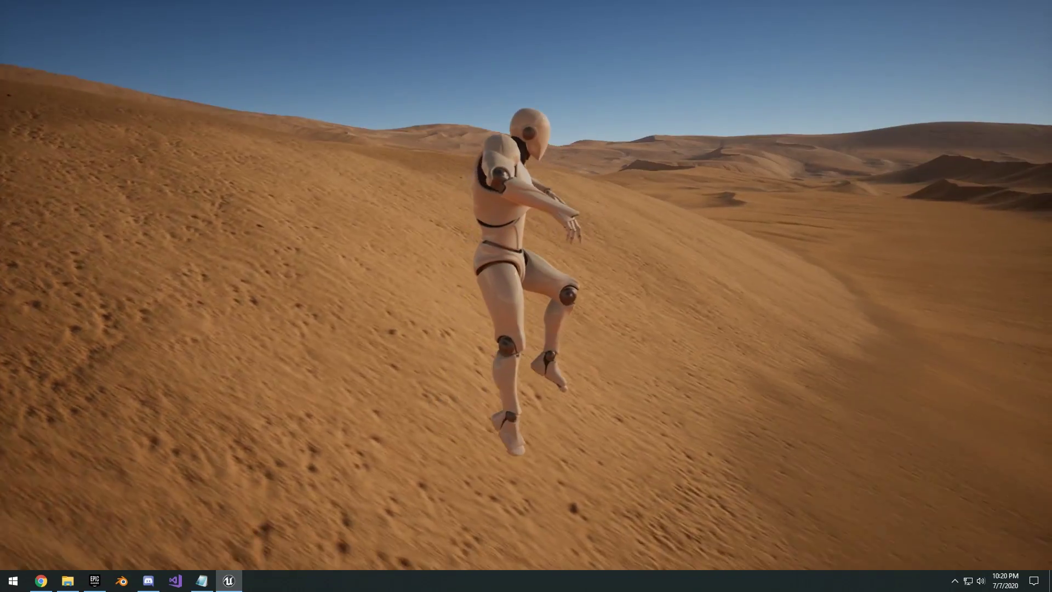
key("Escape")
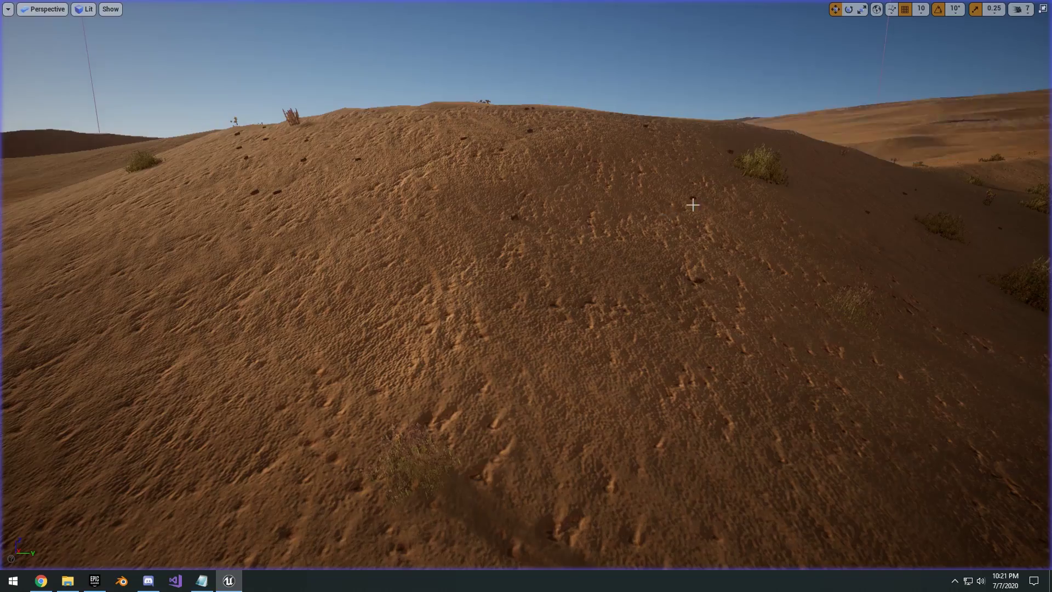
Examine from above how the desert landscape meets the surrounding background terrain, including the desert_bck_2 mesh
key("s")
right_click_drag(694, 204, 839, 136)
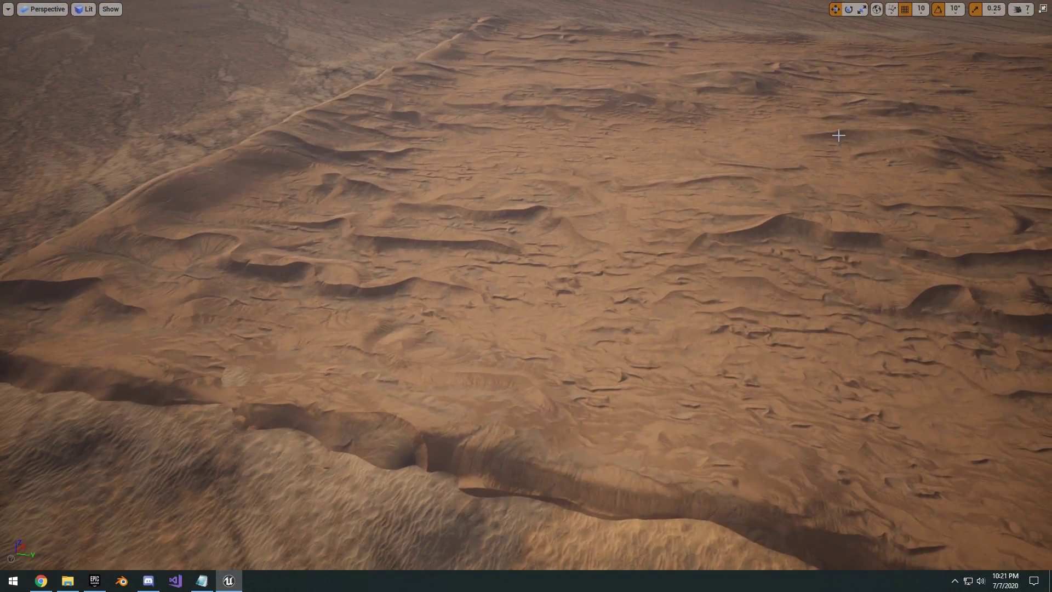
key("F11")
left_click(482, 231)
left_click(331, 169)
right_click_drag(331, 169, 209, 174)
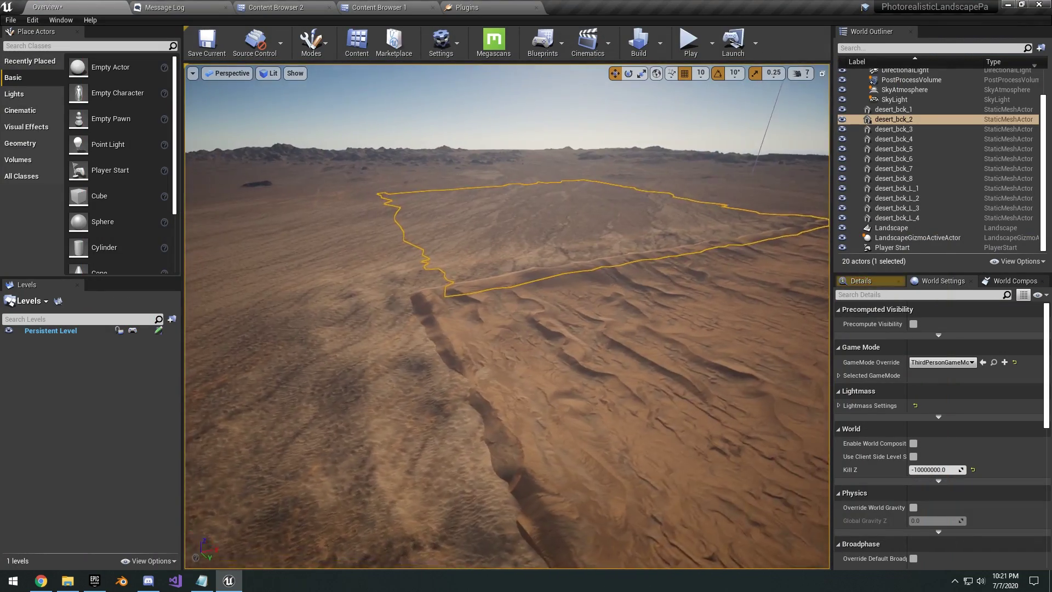
key("d")
right_click_drag(507, 307, 377, 298)
key("s")
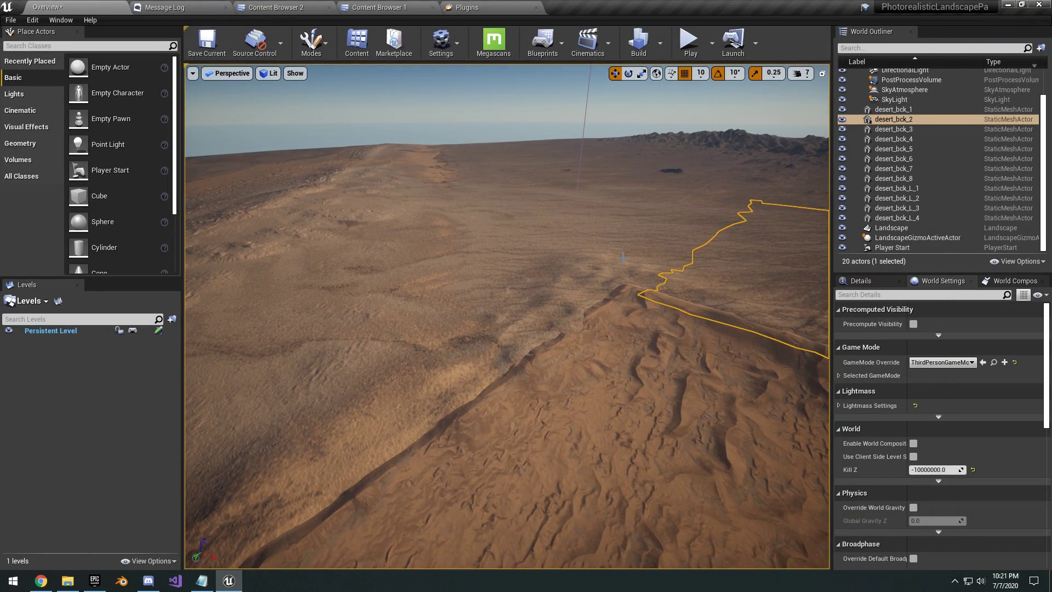
key("f")
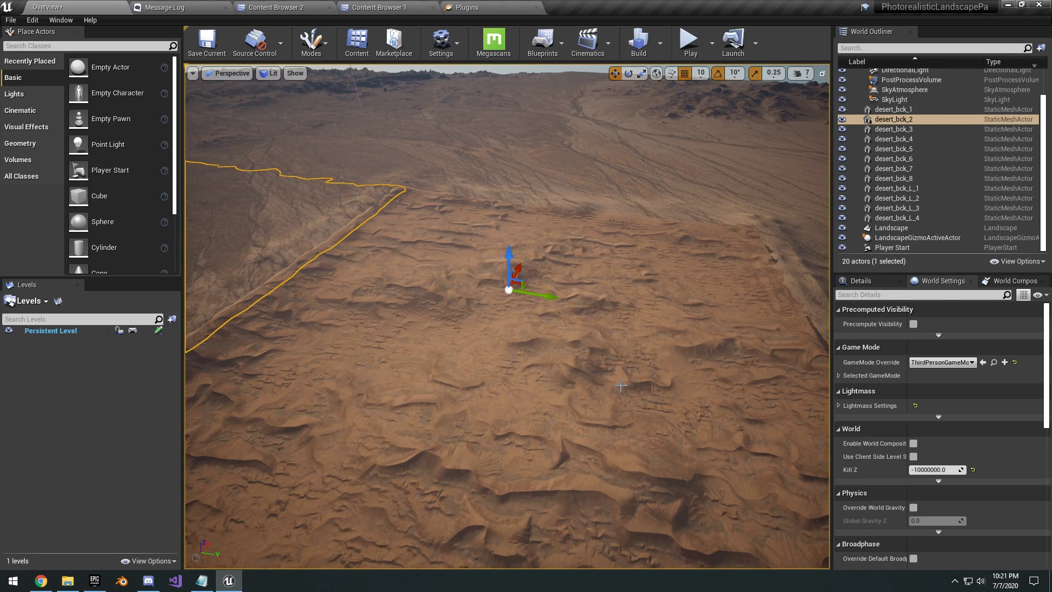
Check the desert level's Maps folder, then return to the level and look over its dunes again
left_click(262, 6)
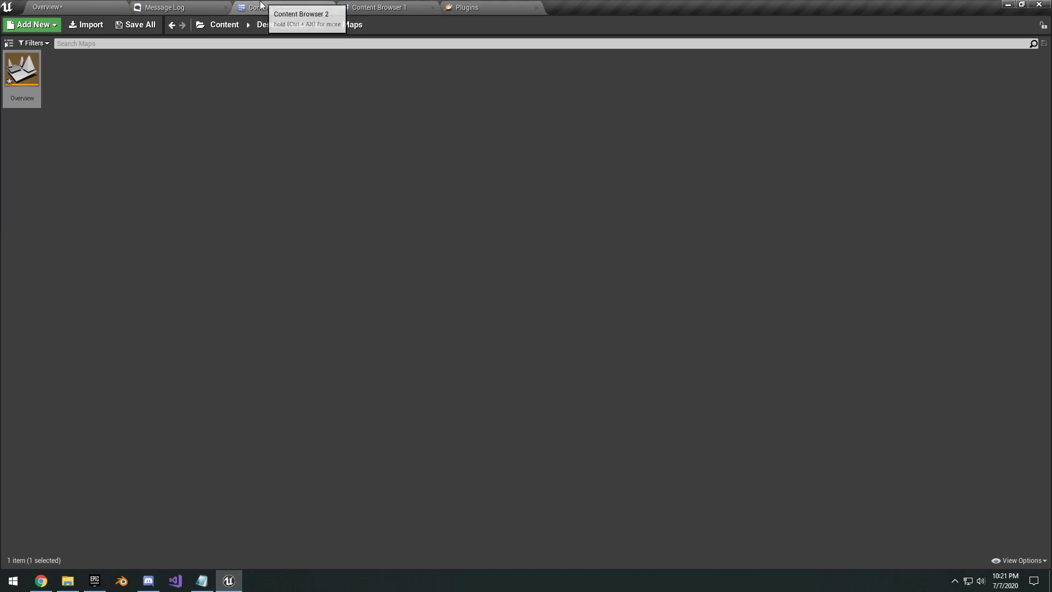
left_click(56, 6)
right_click_drag(472, 274, 446, 307)
key("w")
key("d")
right_click_drag(668, 322, 576, 285)
right_click_drag(646, 325, 671, 337)
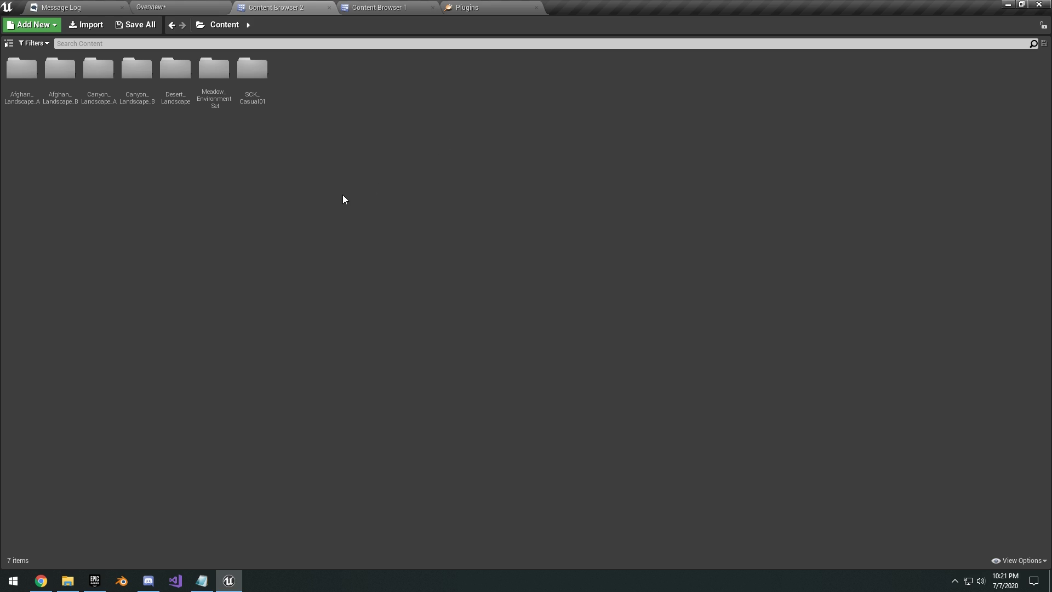
Open the meadow level from the Maps folder of Meadow_Environment_Set
left_click(220, 82)
double_click(220, 81)
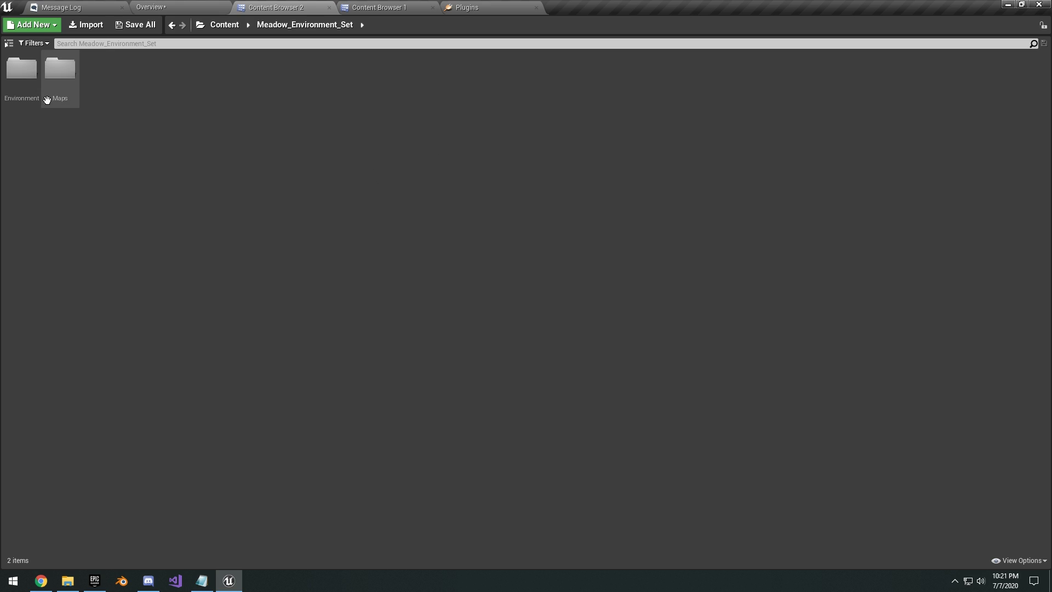
double_click(54, 82)
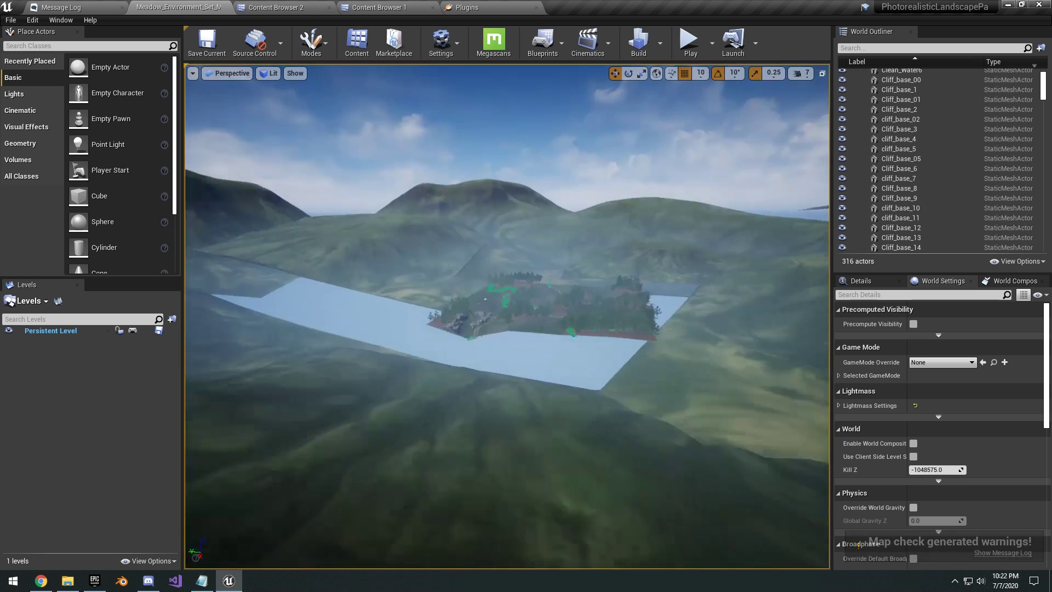
Look over the meadow level from above, examining its forest, paths, cliffs and surrounding hills
right_click_drag(507, 316, 367, 367)
key("w")
right_click_drag(632, 323, 492, 307)
key("d")
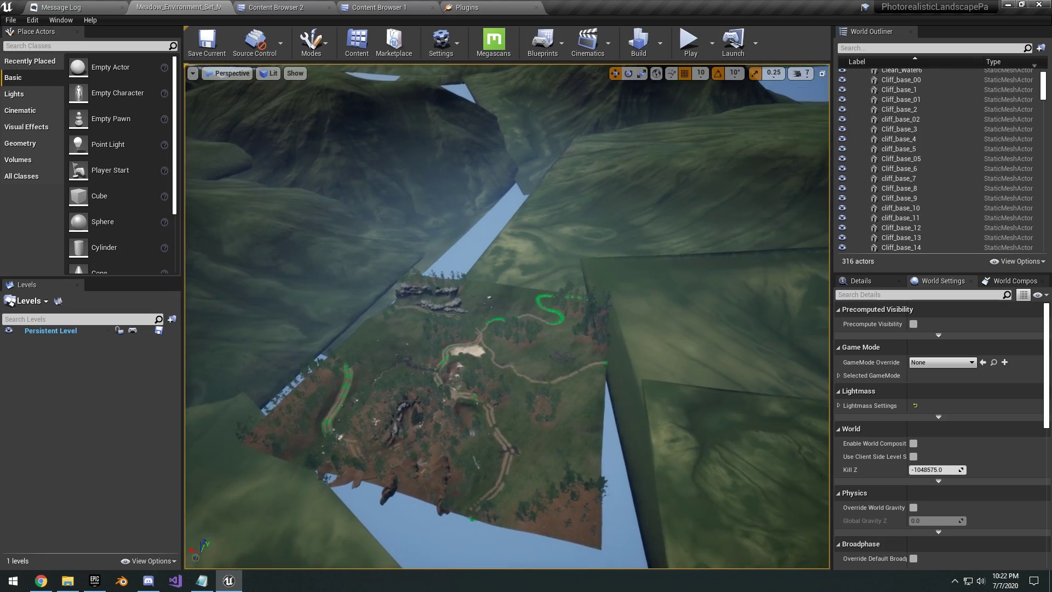
left_click(576, 445)
key("d")
right_click_drag(576, 445, 592, 356)
right_click_drag(768, 335, 619, 292)
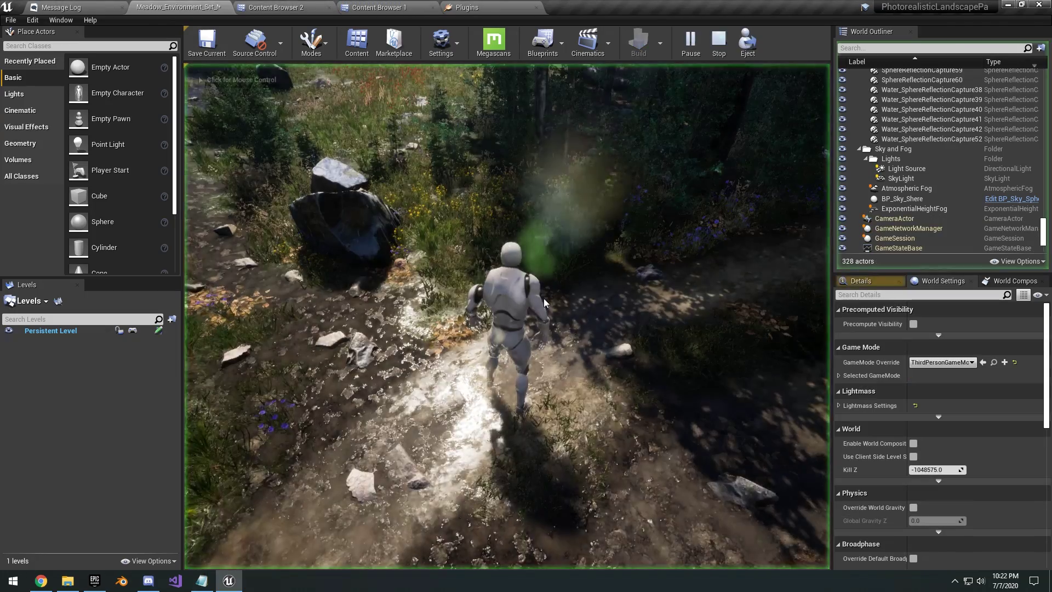
Play-test the meadow level by running the third-person character along the forest path beside the wooden fence
left_click(544, 302)
key("w")
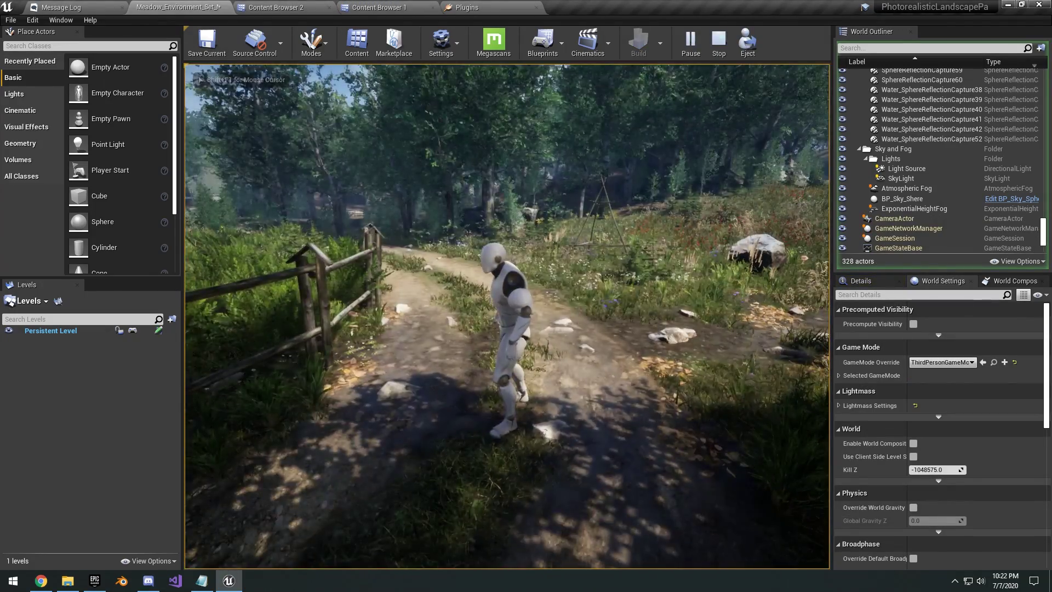
key("w")
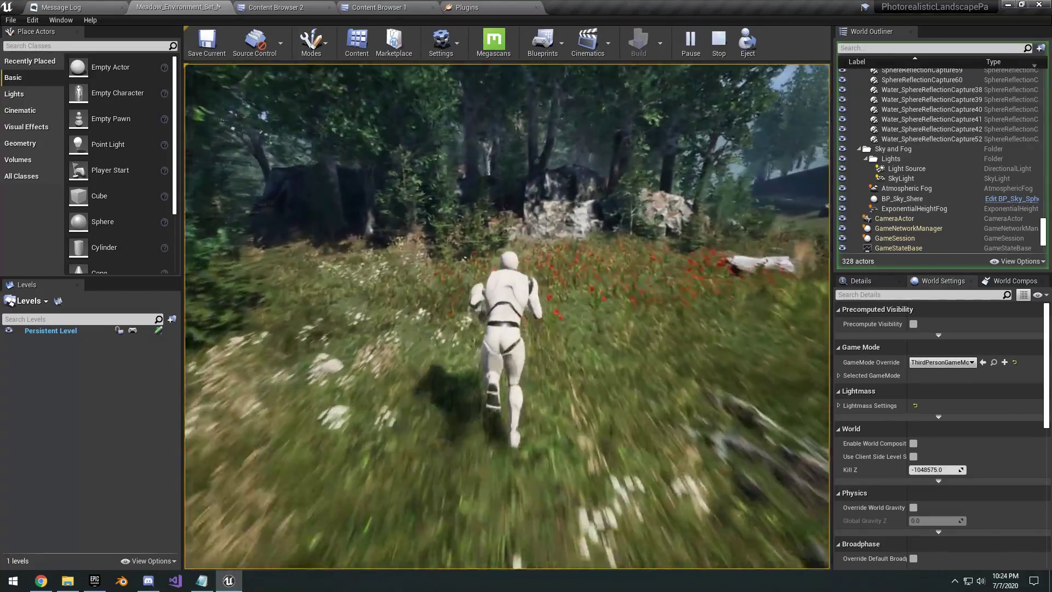
Run and jump the third-person character through the flowering meadow to examine its rocks, trees and undergrowth
key("d")
key("space")
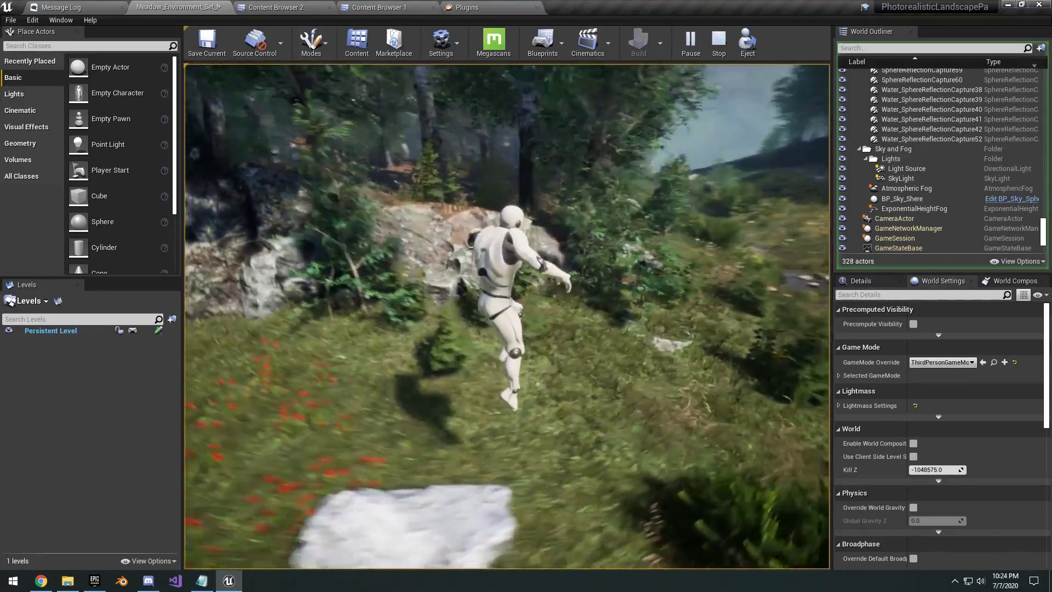
key("a")
key("w")
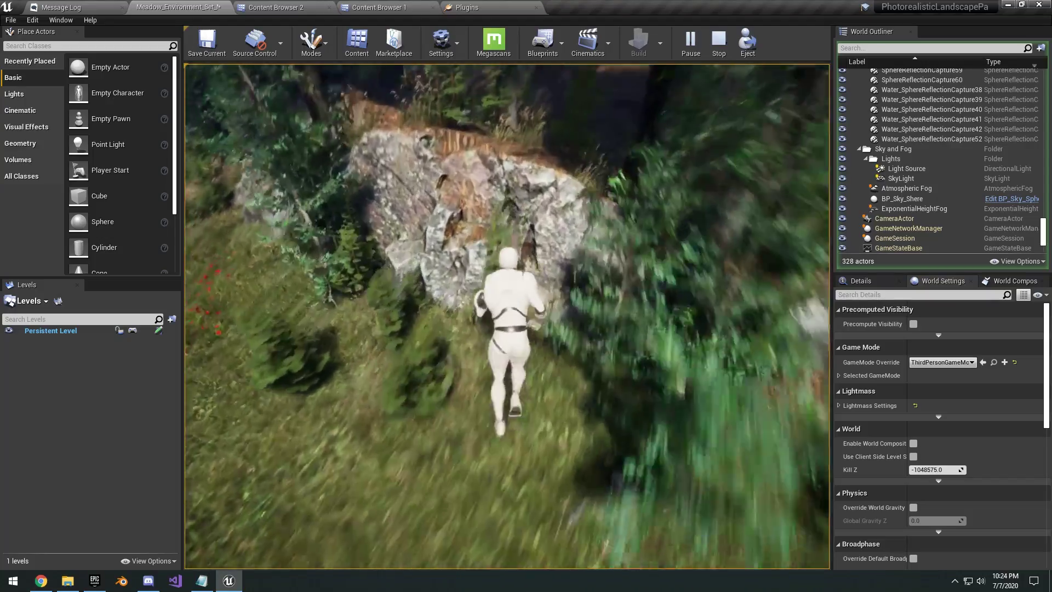
key("w")
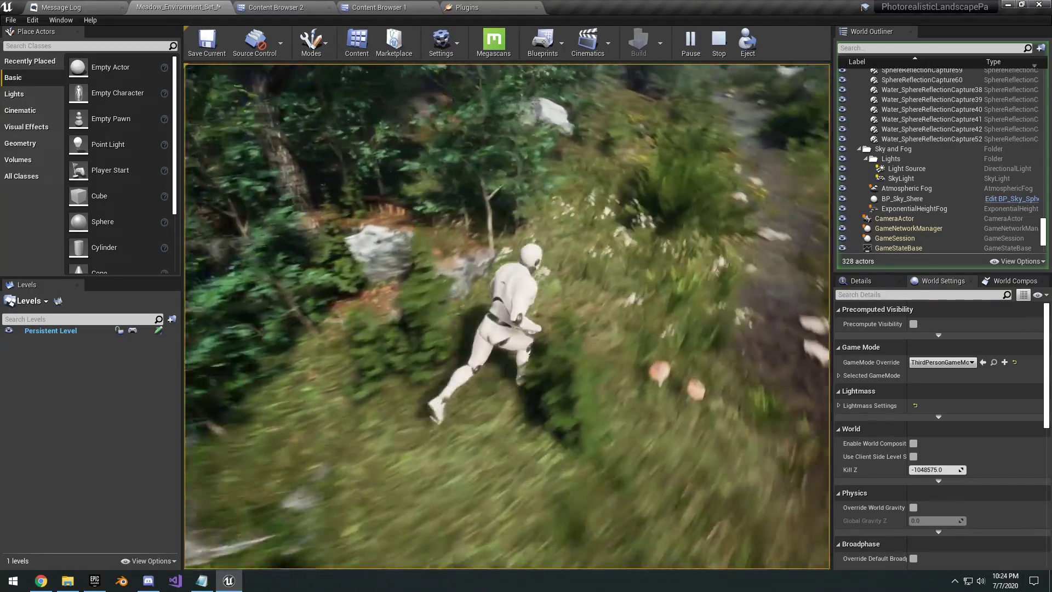
Run the third-person character through the shaded forest undergrowth of the meadow level and end the play test
key("w")
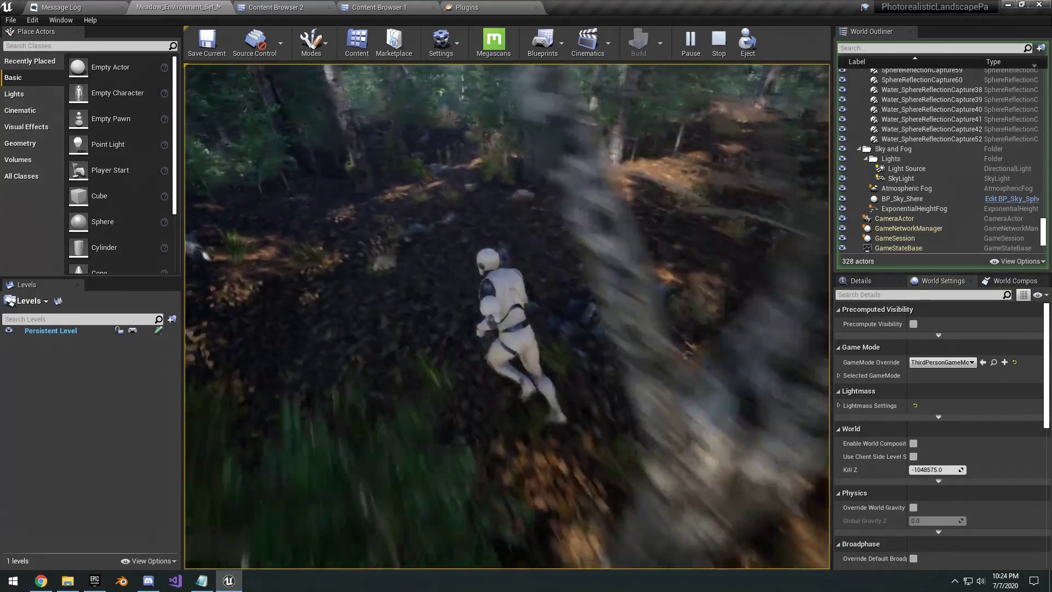
key("w")
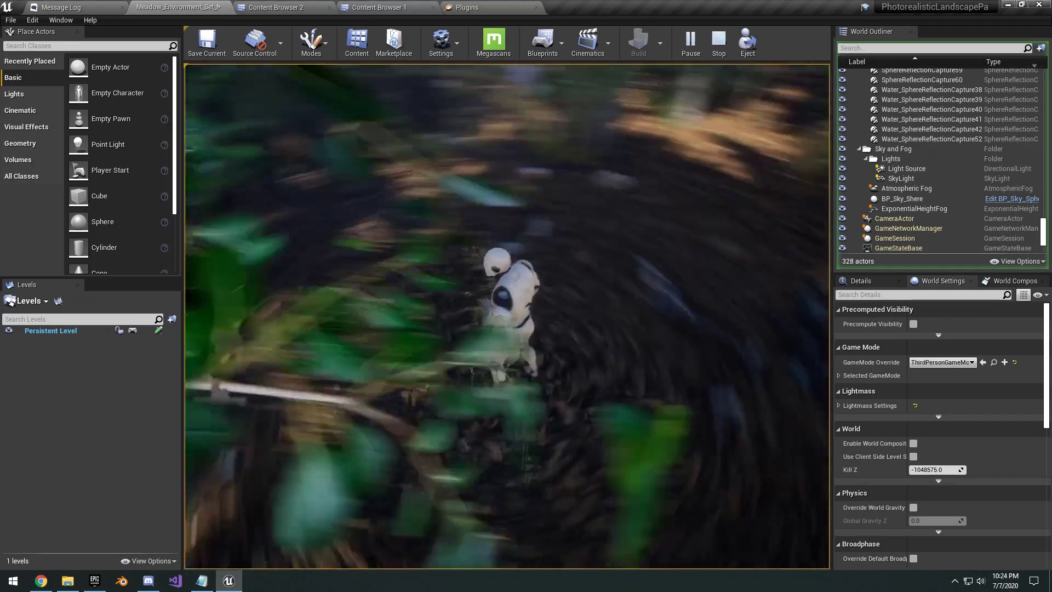
key("Escape")
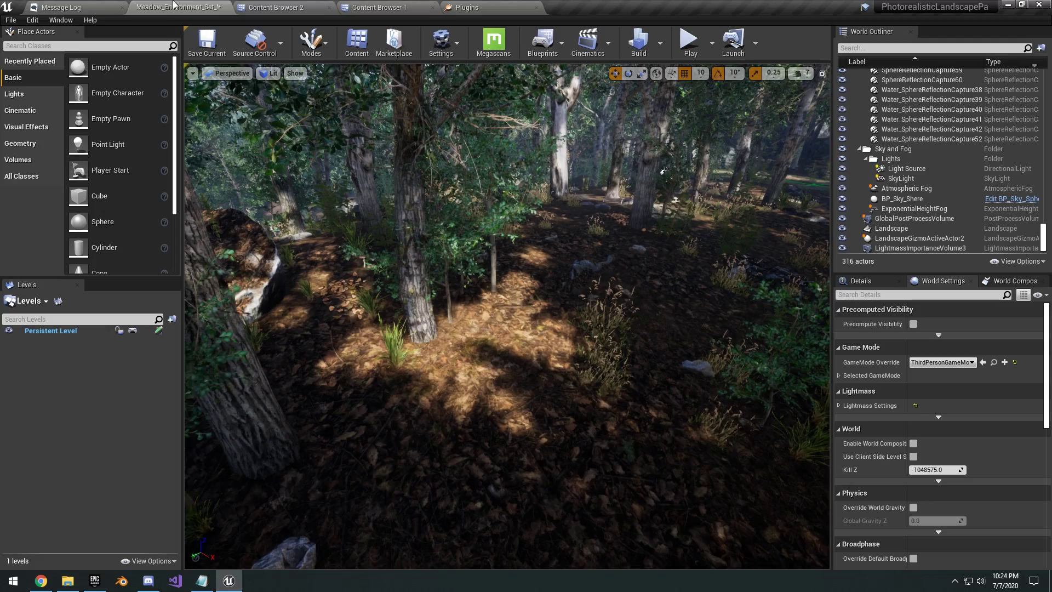
Open the Meadow_Environment_Set_Map_Overview_Map level and set the viewport camera speed to 2
left_click(276, 7)
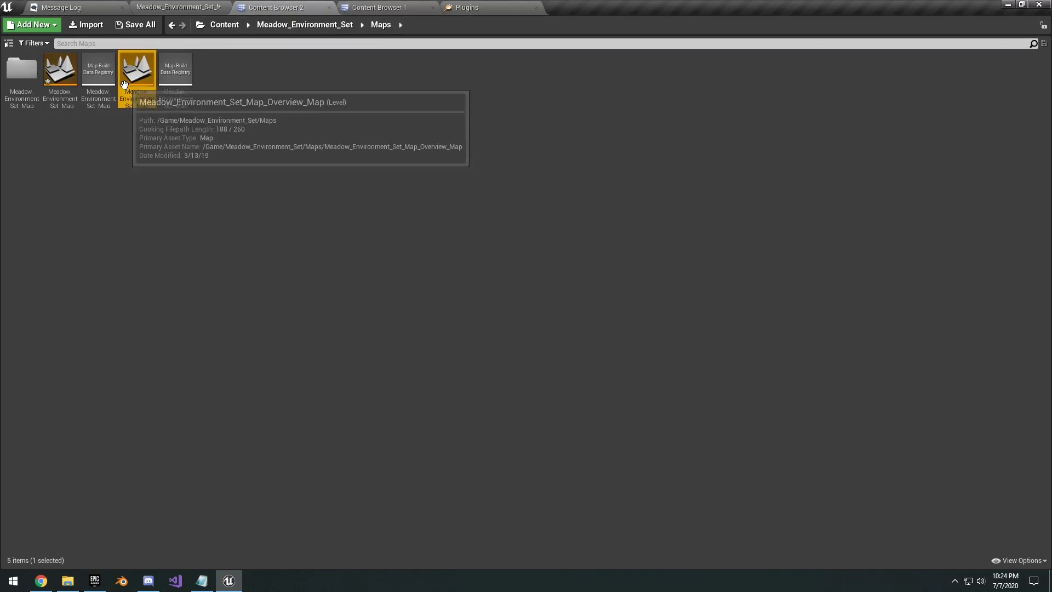
double_click(137, 68)
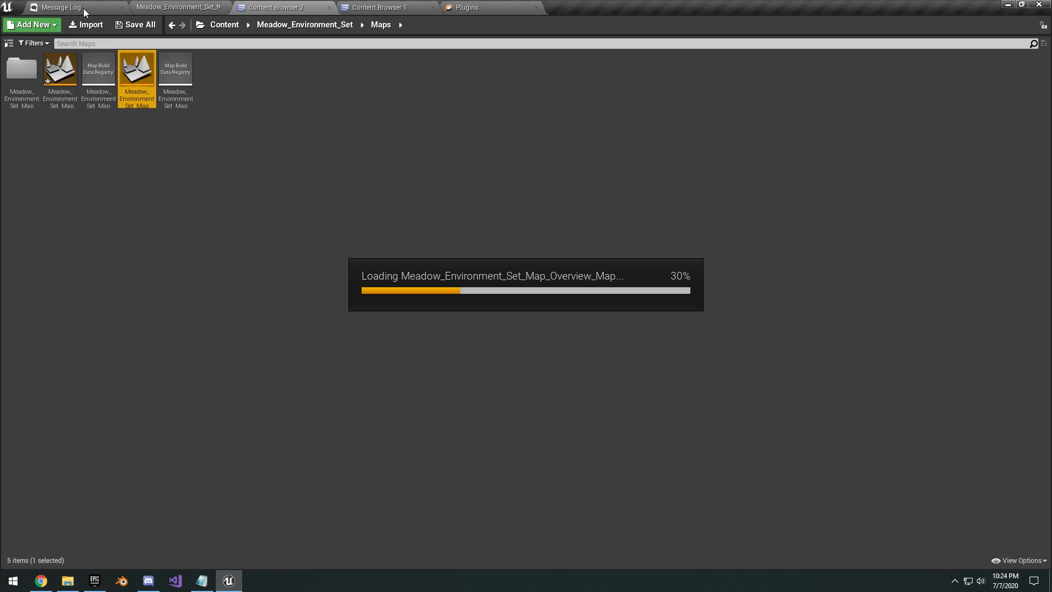
left_click(801, 73)
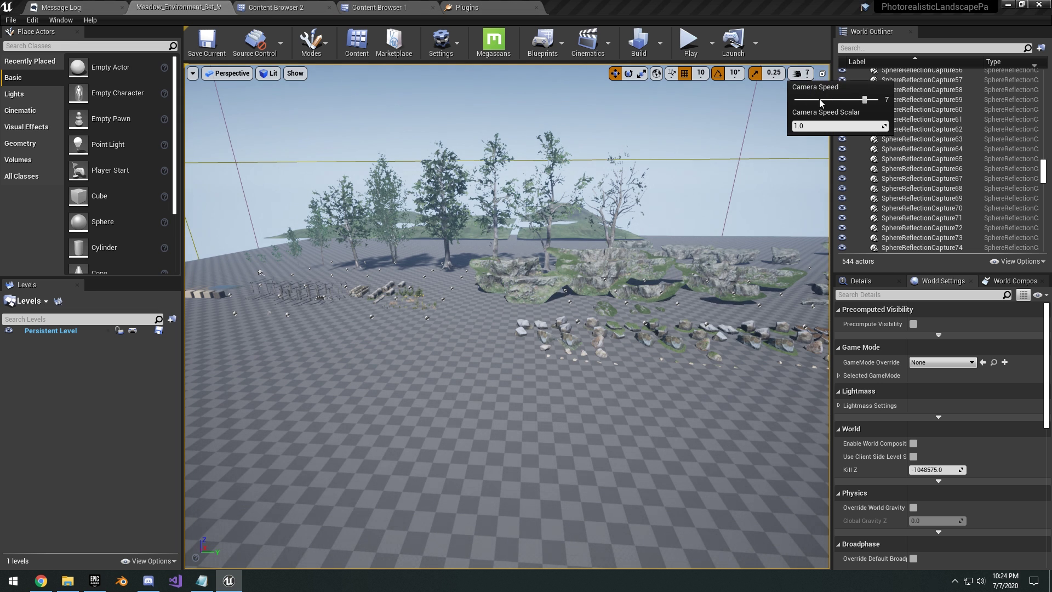
left_click(819, 102)
mouse_move(784, 143)
right_mouse_down()
mouse_move(777, 192)
mouse_move(780, 178)
mouse_move(803, 180)
mouse_move(811, 165)
mouse_move(771, 152)
right_mouse_up()
key("s")
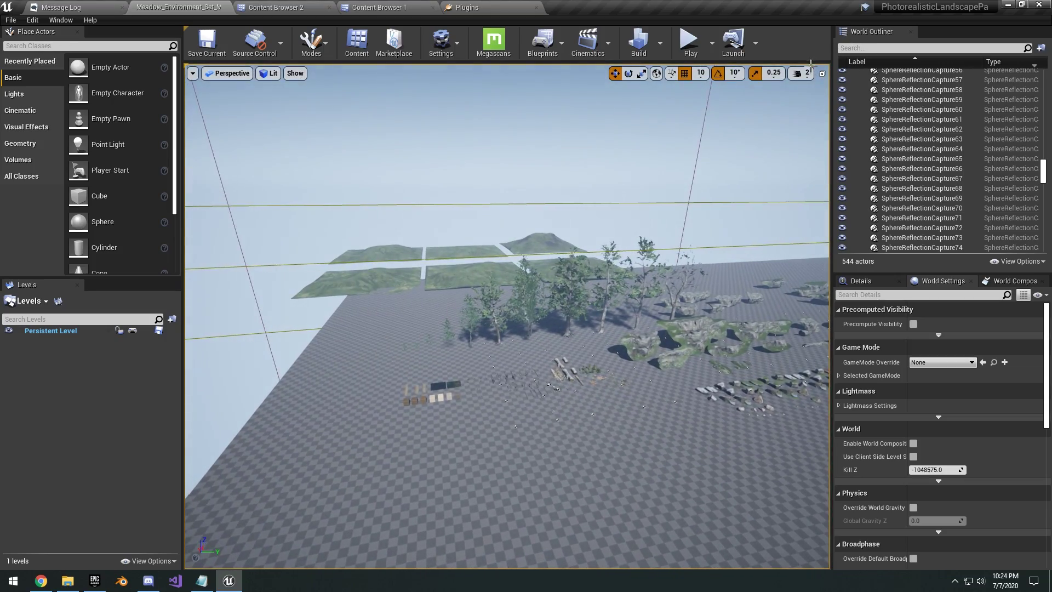
left_click(806, 73)
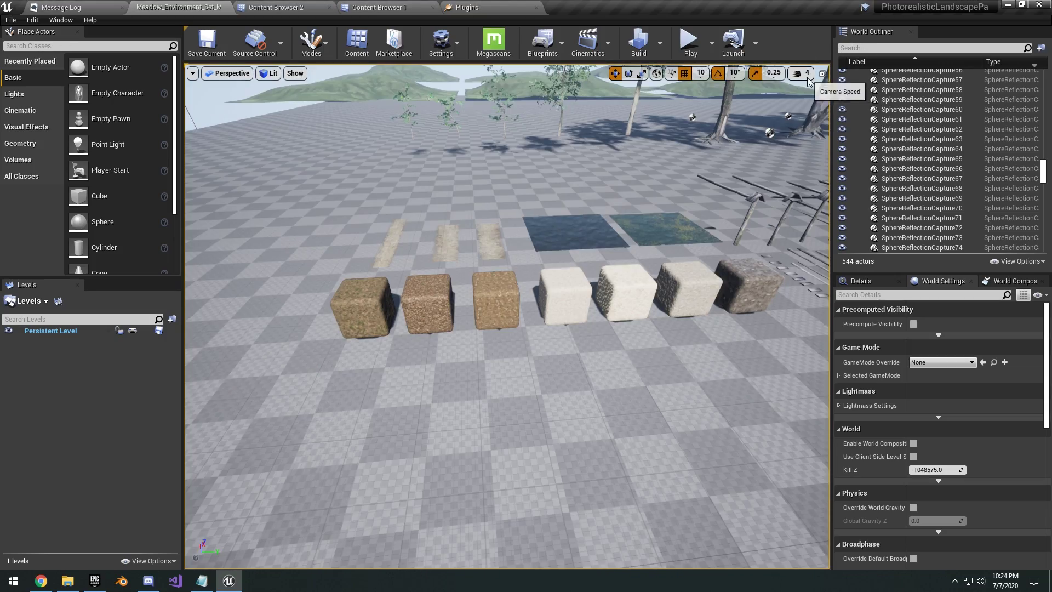
left_click(806, 73)
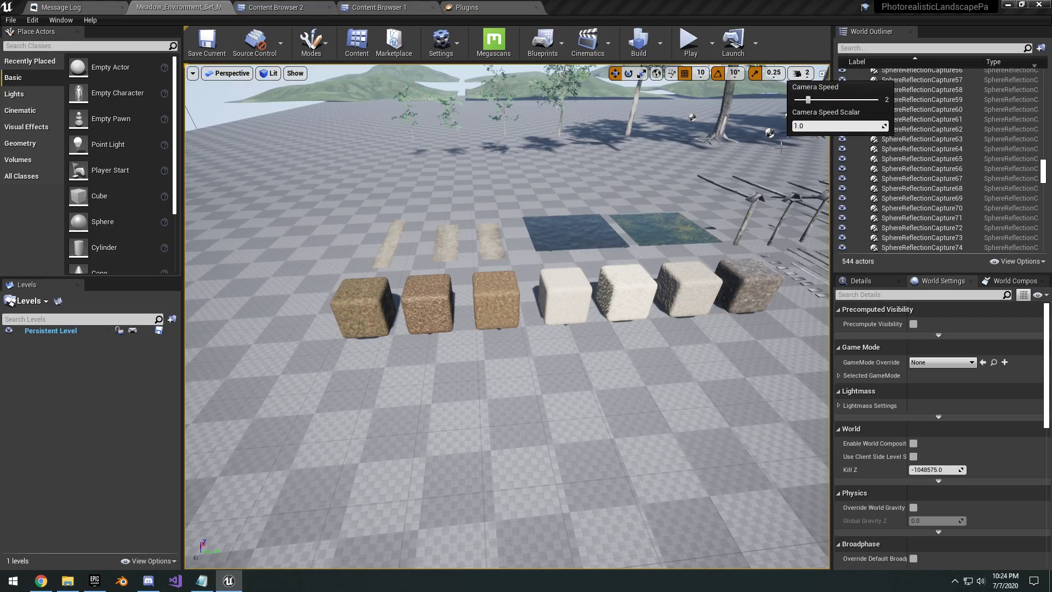
Inspect the ground material sample cubes and dirt path decals in the overview level up close
key("w")
mouse_move(781, 148)
right_mouse_down()
mouse_move(803, 112)
mouse_move(794, 149)
mouse_move(765, 149)
right_mouse_up()
key("d")
key("a")
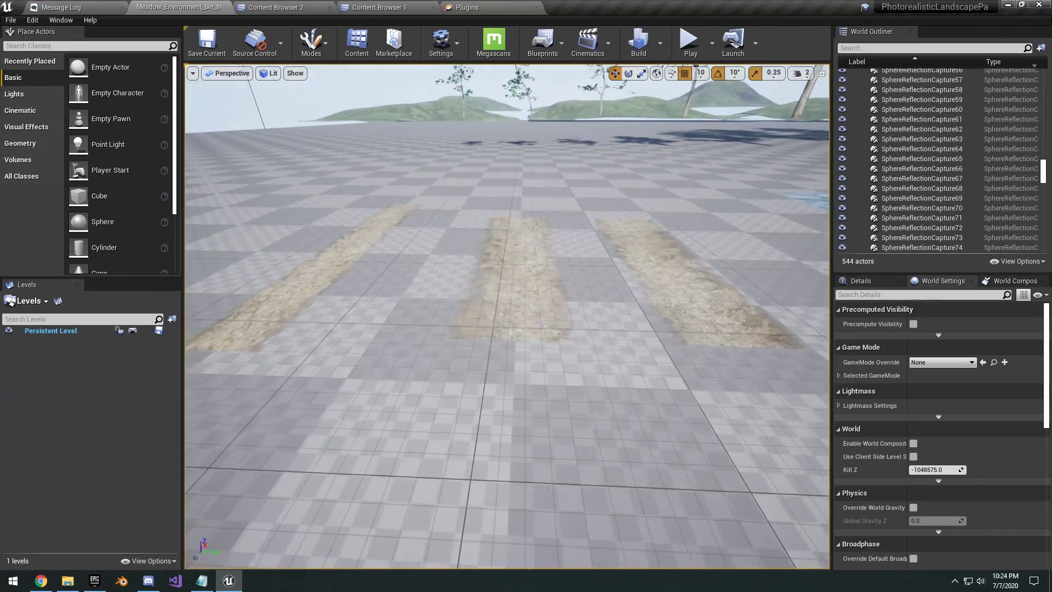
right_click_drag(565, 241, 565, 241)
key("d")
Examine the ferns, wildflowers, dry twigs and grass clumps laid out in the overview level
right_click_drag(393, 250, 542, 253)
key("s")
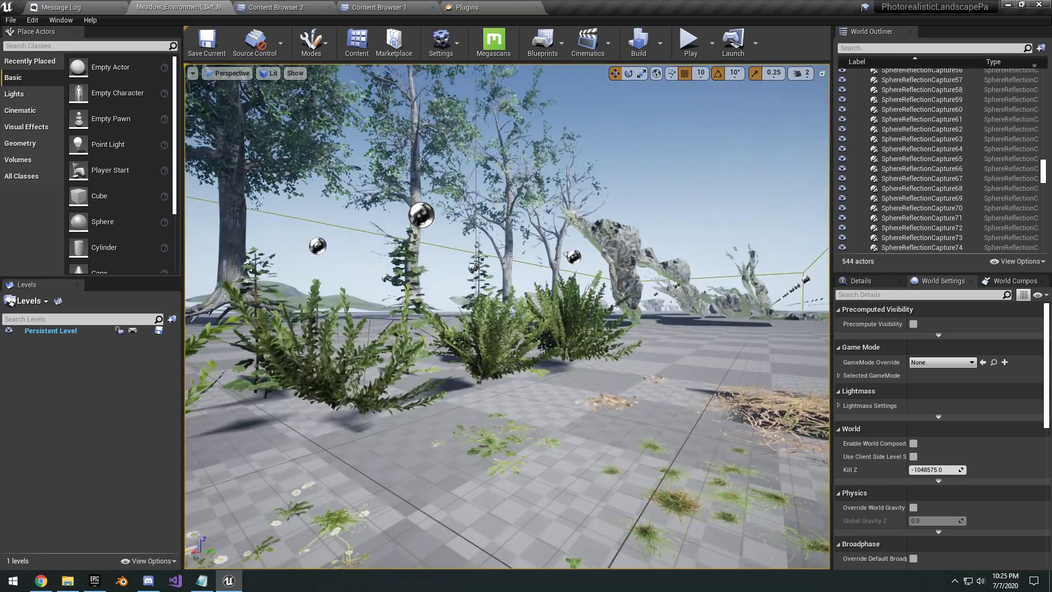
right_click_drag(507, 317, 513, 377)
key("s")
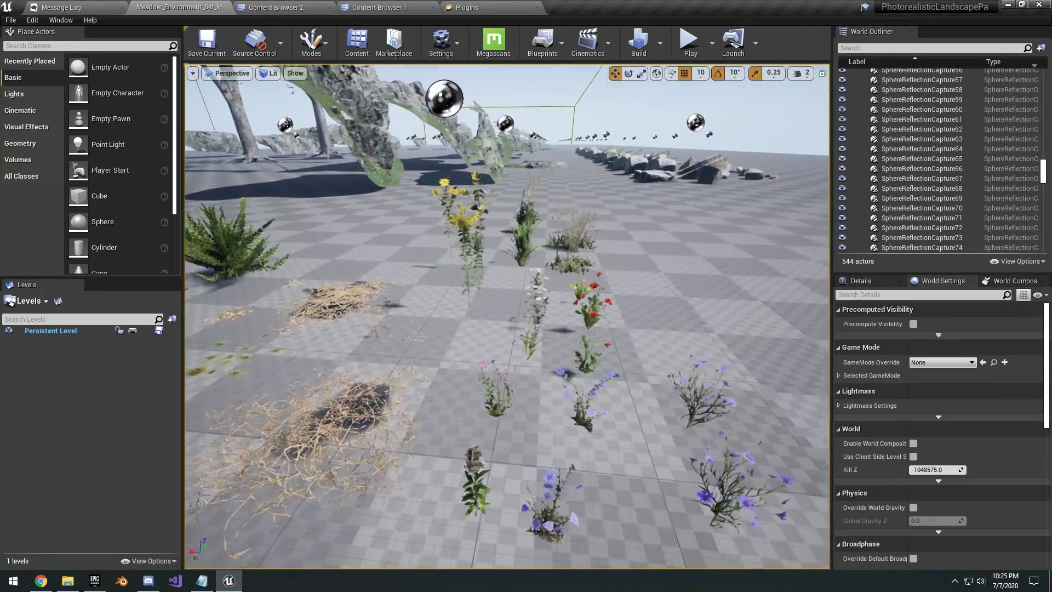
key("d")
right_click_drag(507, 317, 334, 317)
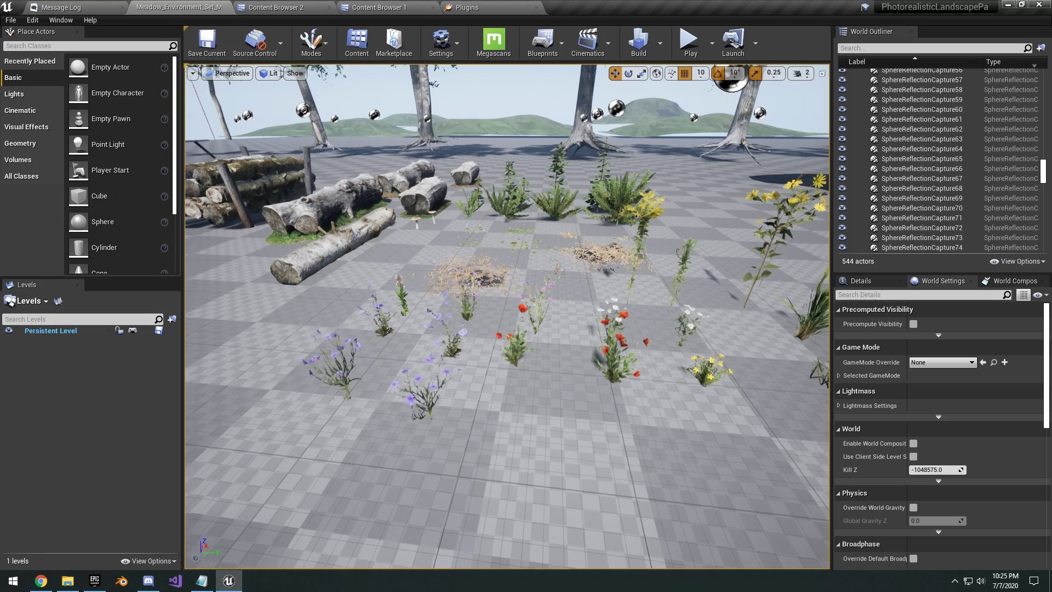
right_click_drag(507, 316, 485, 323)
key("d")
key("w")
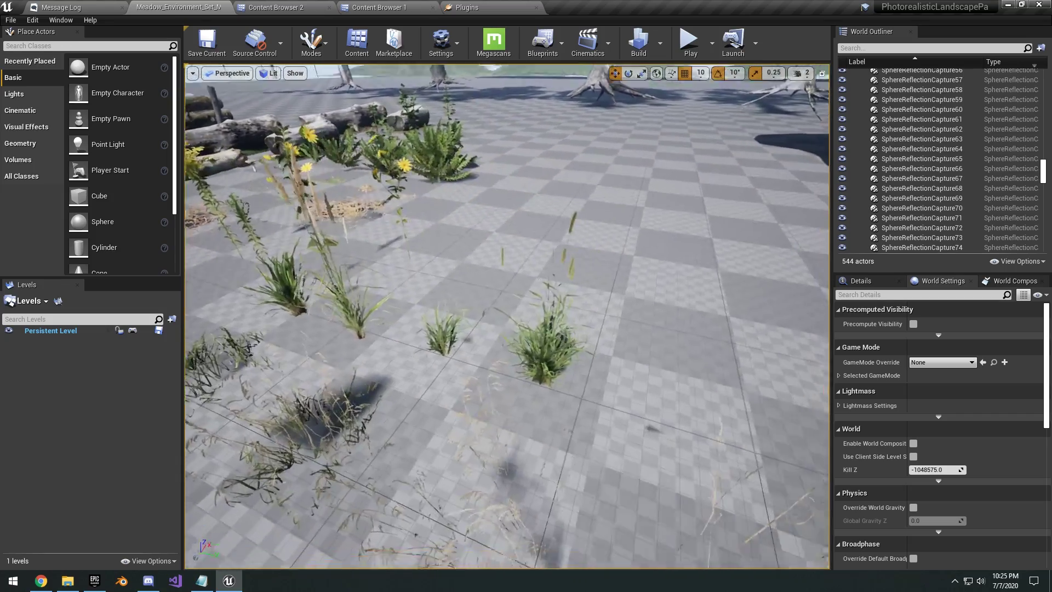
Examine the row of trees in the overview level, from the small saplings to the tall sparse ones
key("s")
right_click_drag(506, 317, 417, 252)
key("w")
right_click_drag(507, 316, 499, 381)
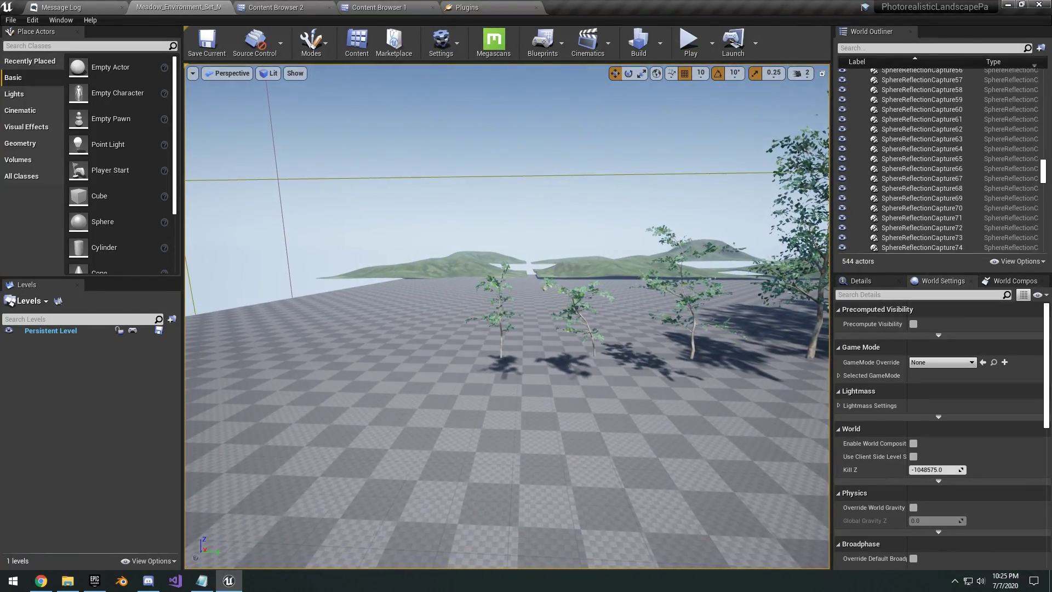
key("d")
mouse_move(507, 316)
right_mouse_down()
mouse_move(540, 315)
mouse_move(536, 287)
mouse_move(527, 332)
mouse_move(507, 324)
right_mouse_up()
key("w")
key("d")
key("a")
key("d")
key("w")
key("d")
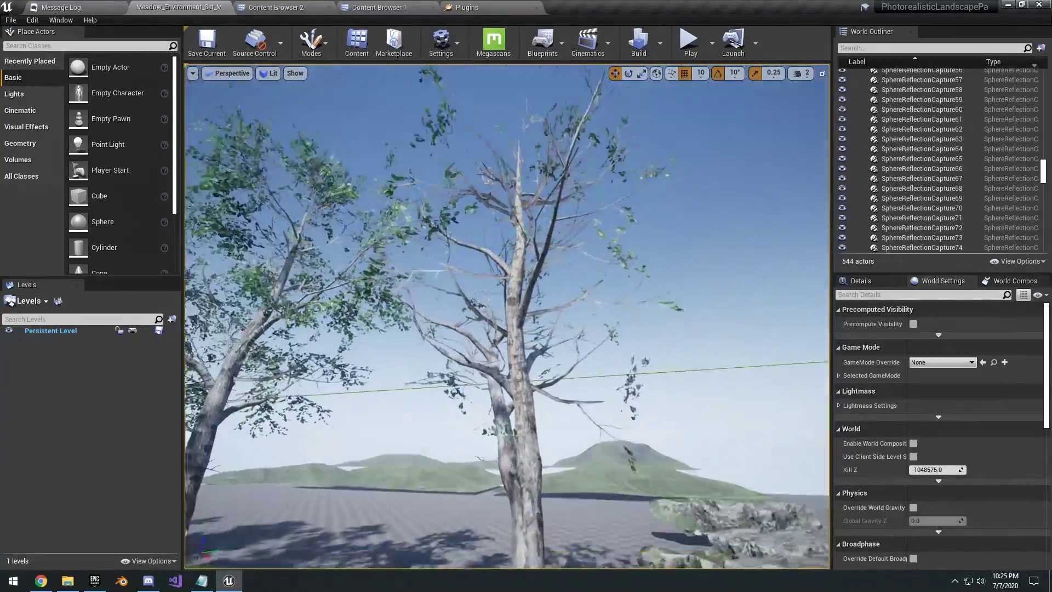
right_click_drag(507, 317, 505, 378)
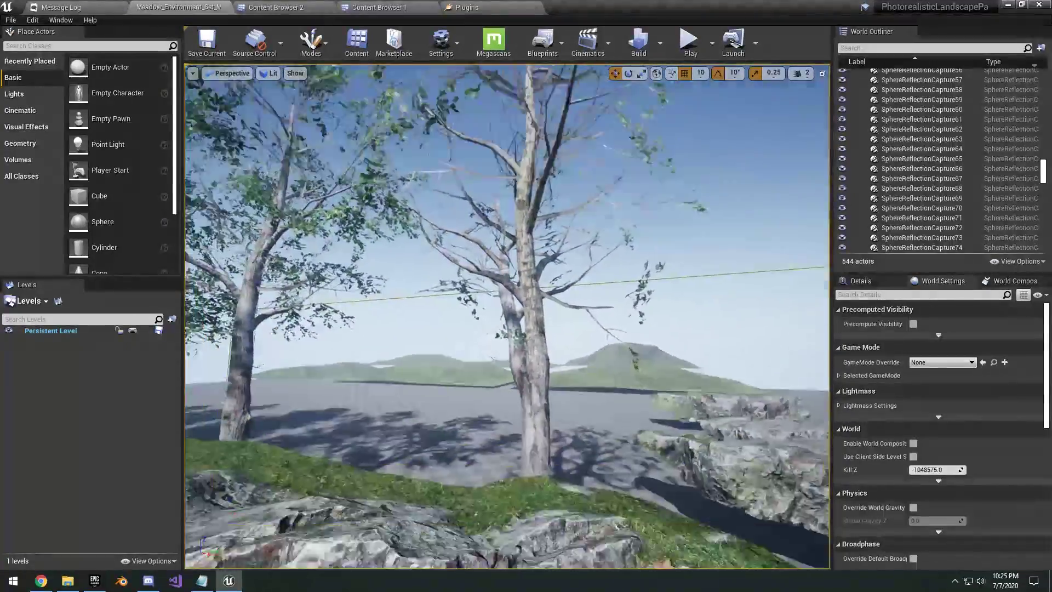
Survey the rows of stones, boulders and grassy rock formations across the overview level
right_click_drag(507, 316, 598, 247)
key("a")
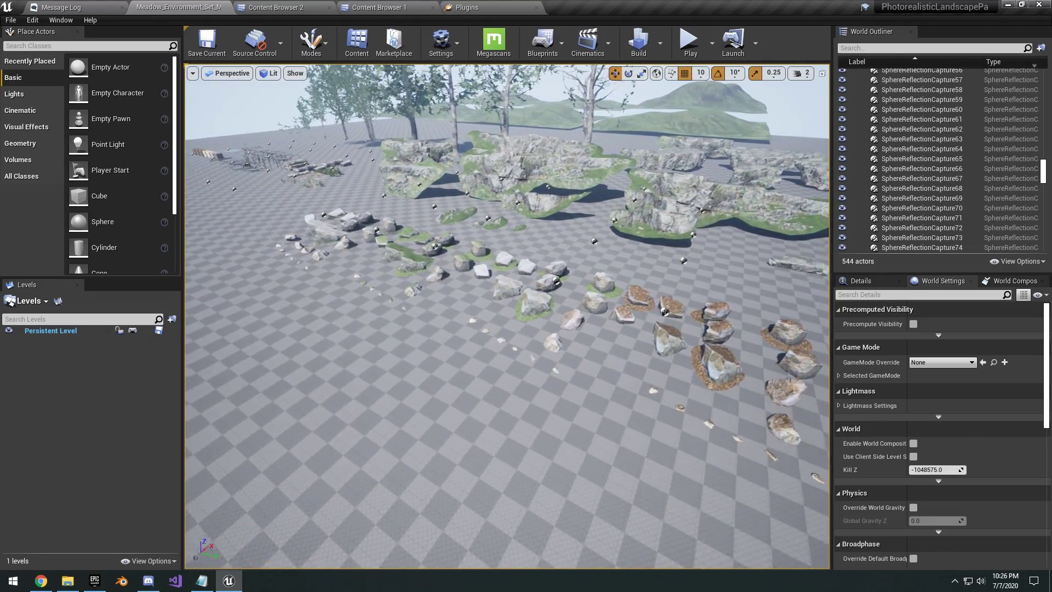
key("w")
right_click_drag(507, 317, 565, 285)
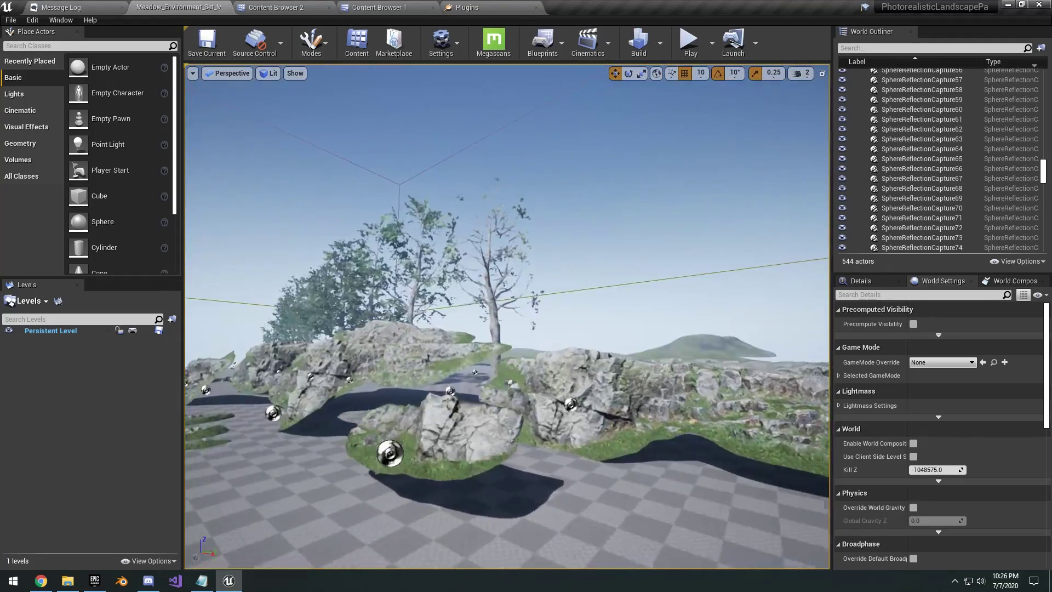
right_click_drag(507, 317, 614, 395)
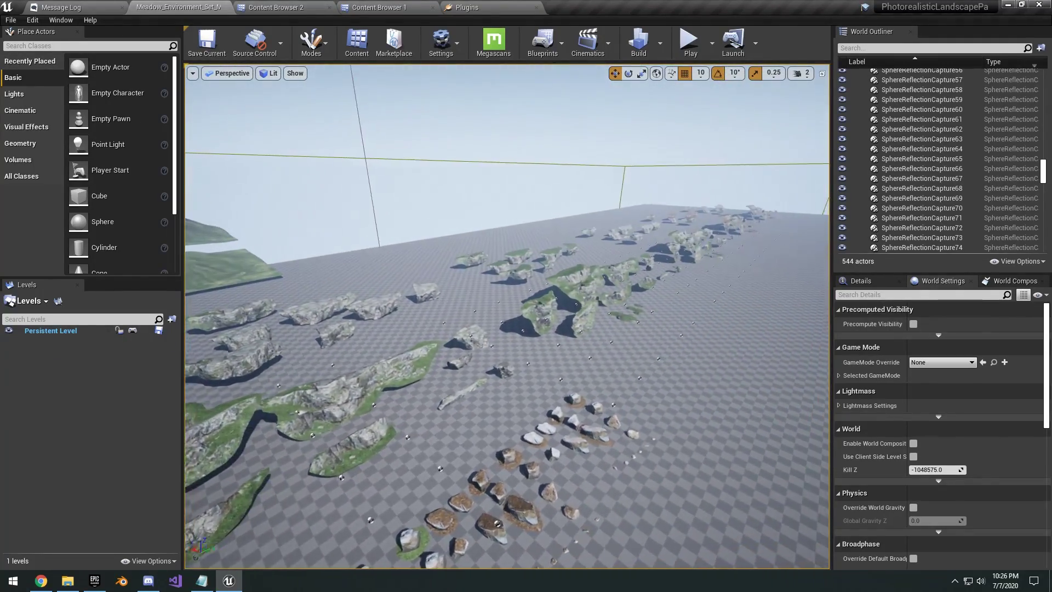
right_click_drag(557, 247, 590, 233)
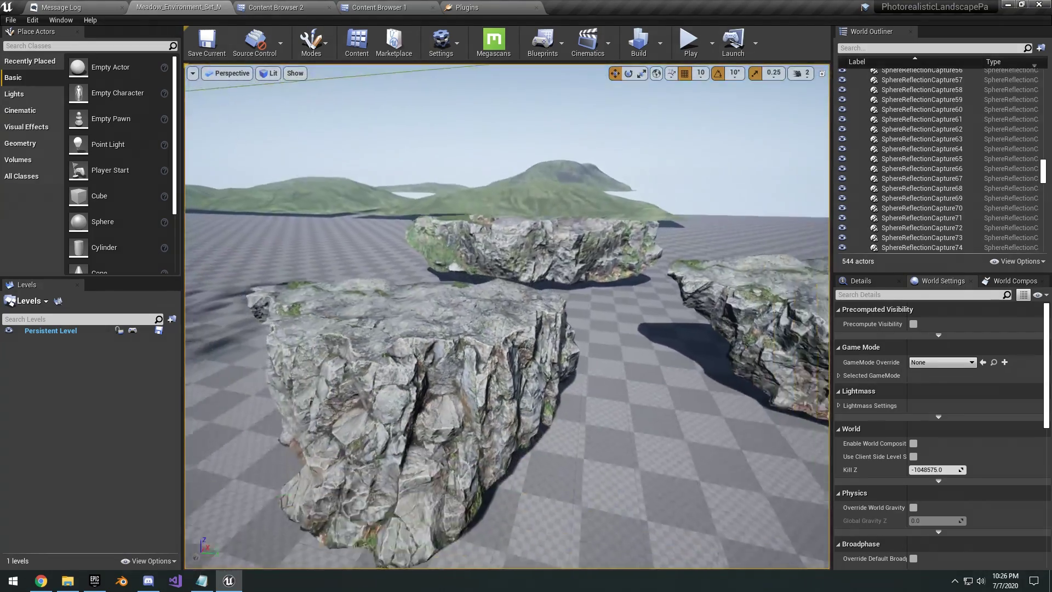
Inspect the cliff meshes with bare, grass-covered and leaf-covered surfaces from above and up close
right_click_drag(507, 316, 523, 328)
key("s")
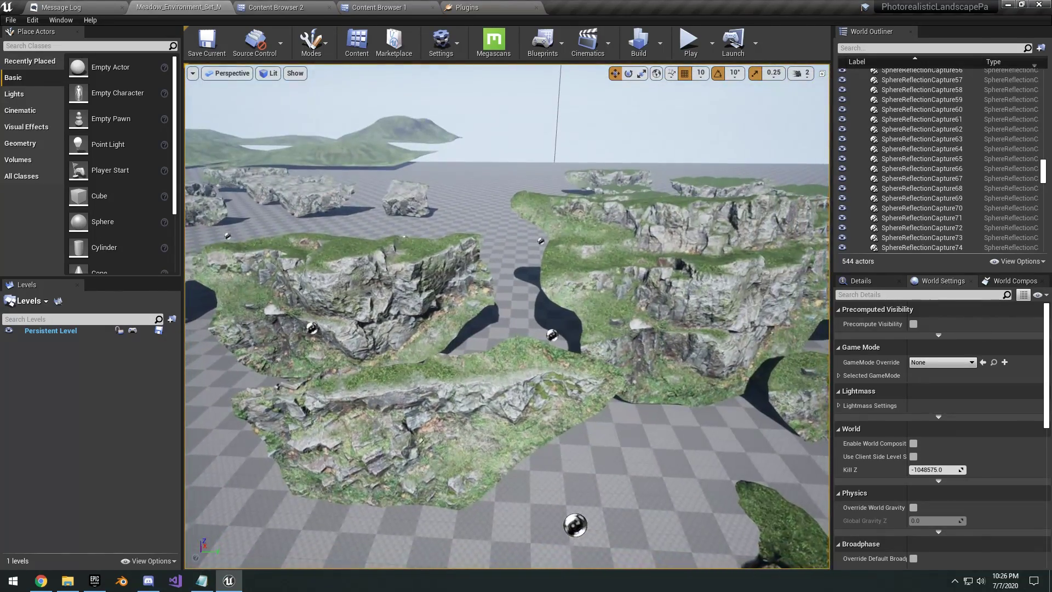
key("s")
right_click_drag(507, 316, 562, 271)
key("w")
key("w")
right_click_drag(510, 316, 513, 317)
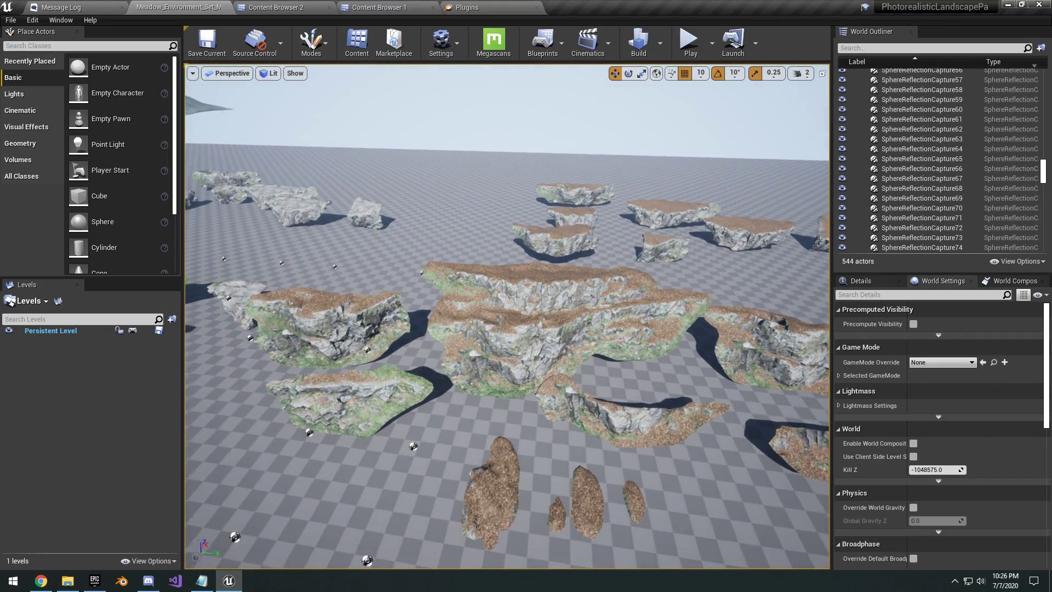
right_click_drag(513, 317, 522, 323)
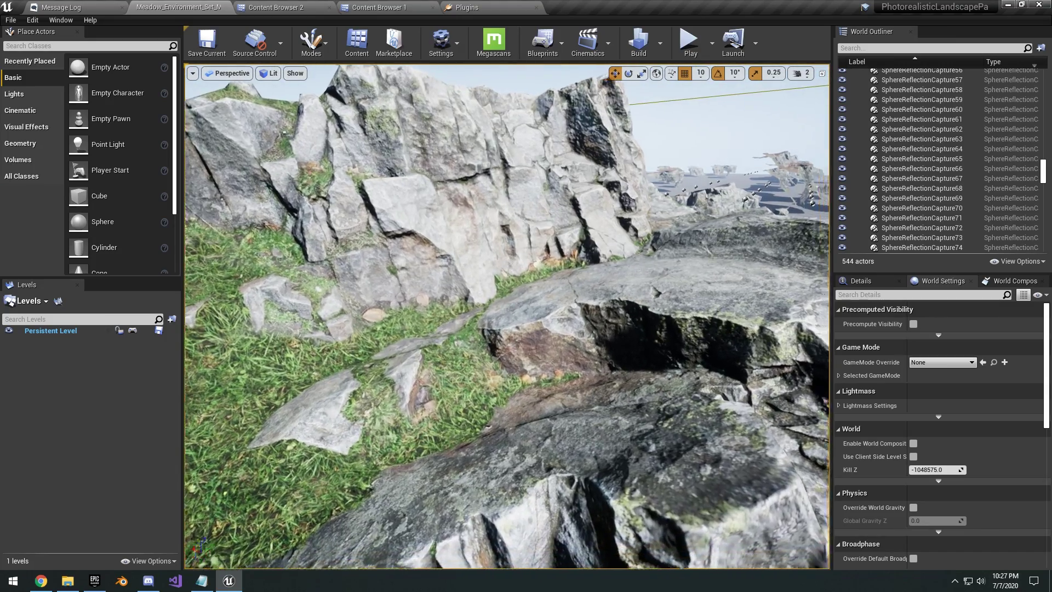
Select the large cliff base mesh SM_Cliff_base_9 and inspect its geometry in Brush Wireframe view mode
right_click_drag(649, 324, 649, 323)
left_click(650, 323)
left_click(230, 74)
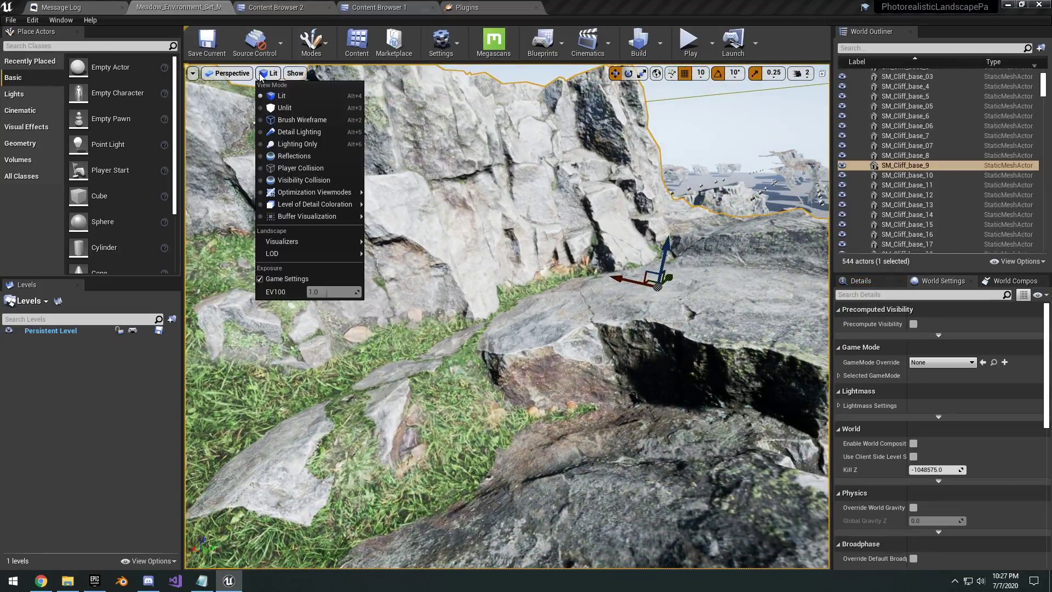
left_click(296, 119)
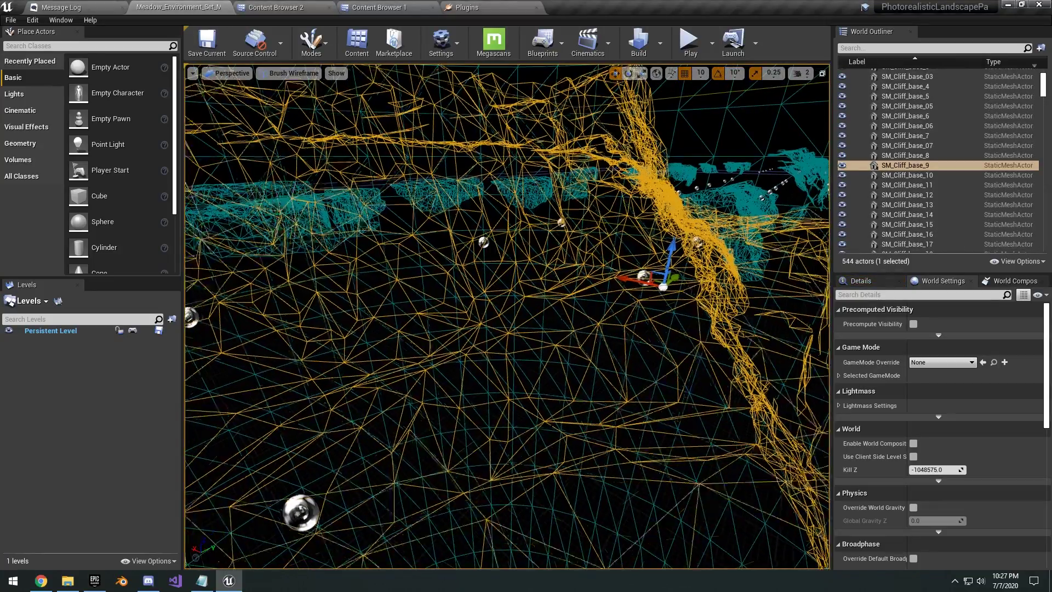
mouse_move(507, 318)
right_mouse_down()
mouse_move(468, 317)
mouse_move(538, 302)
right_mouse_up()
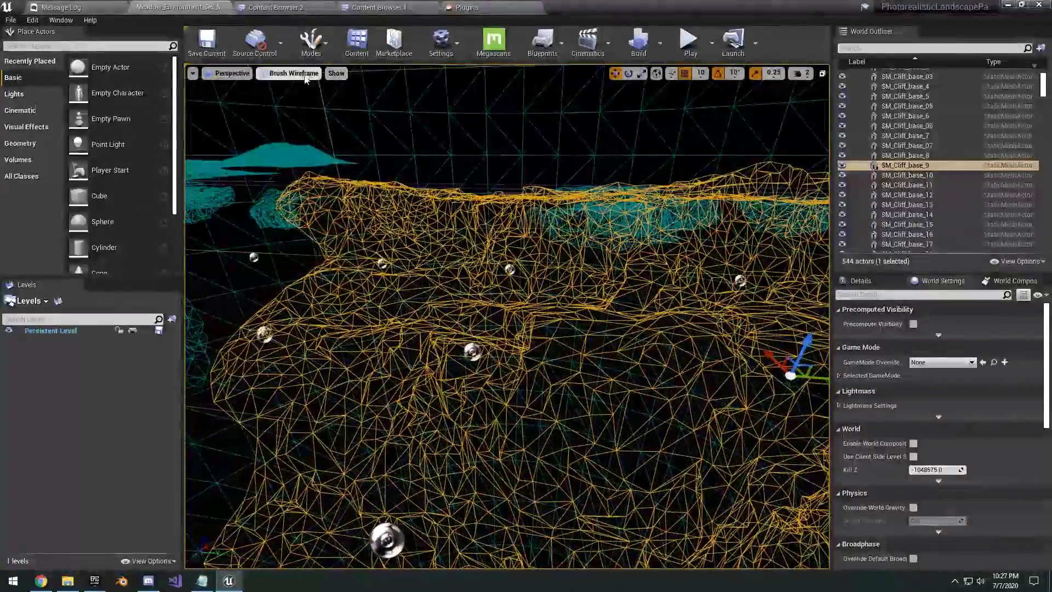
Examine the overview level's meshes in Mesh LOD Coloration view mode, then return the viewport to Lit
left_click(293, 73)
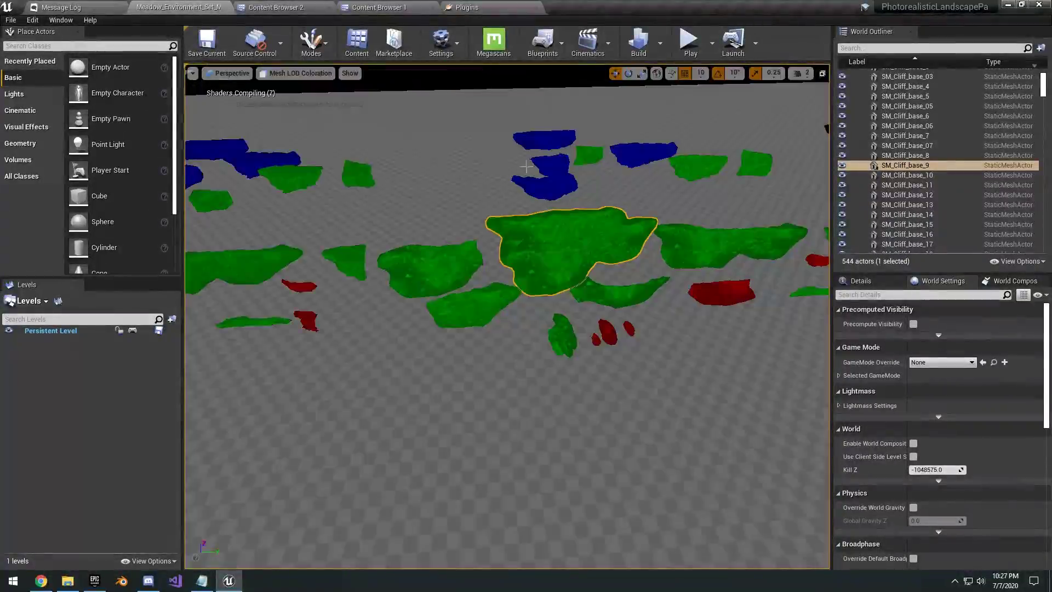
mouse_move(507, 317)
right_mouse_down()
mouse_move(428, 307)
mouse_move(690, 313)
mouse_move(510, 301)
right_mouse_up()
right_click_drag(476, 137, 477, 136)
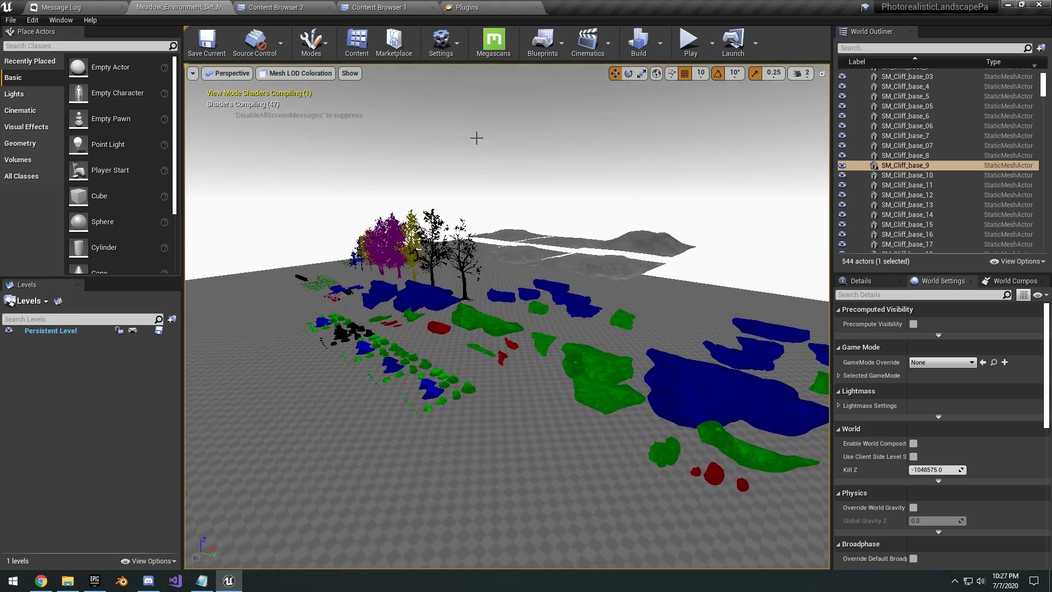
left_click(301, 73)
left_click(277, 6)
left_click(181, 7)
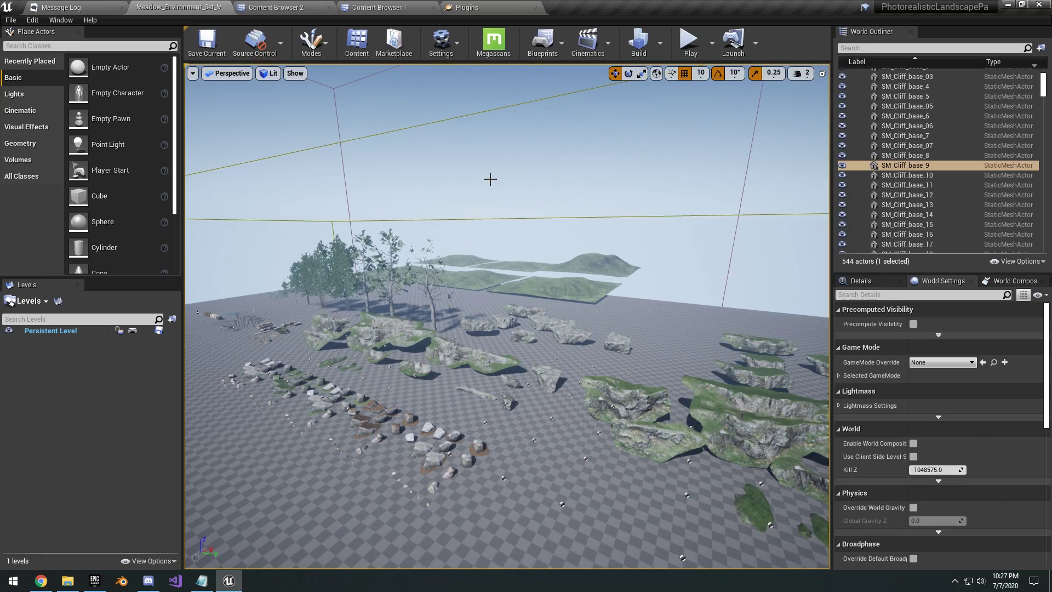
left_click(111, 5)
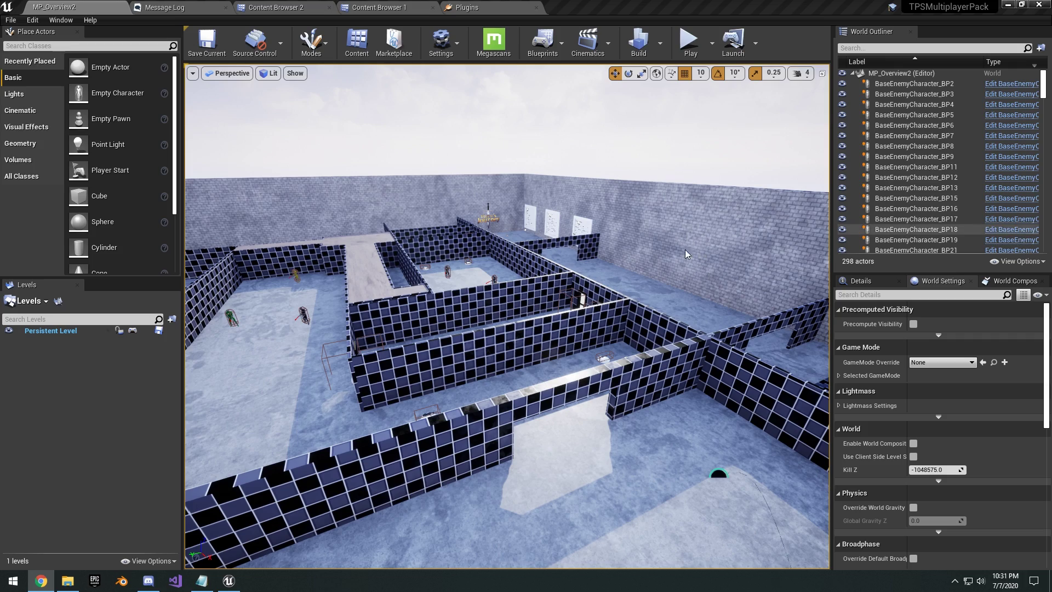
Look over the MP_Overview2 level of the TPSMultiplayerPack project, examining its checkered-wall rooms, enemy characters and help board
right_click_drag(450, 241, 405, 241)
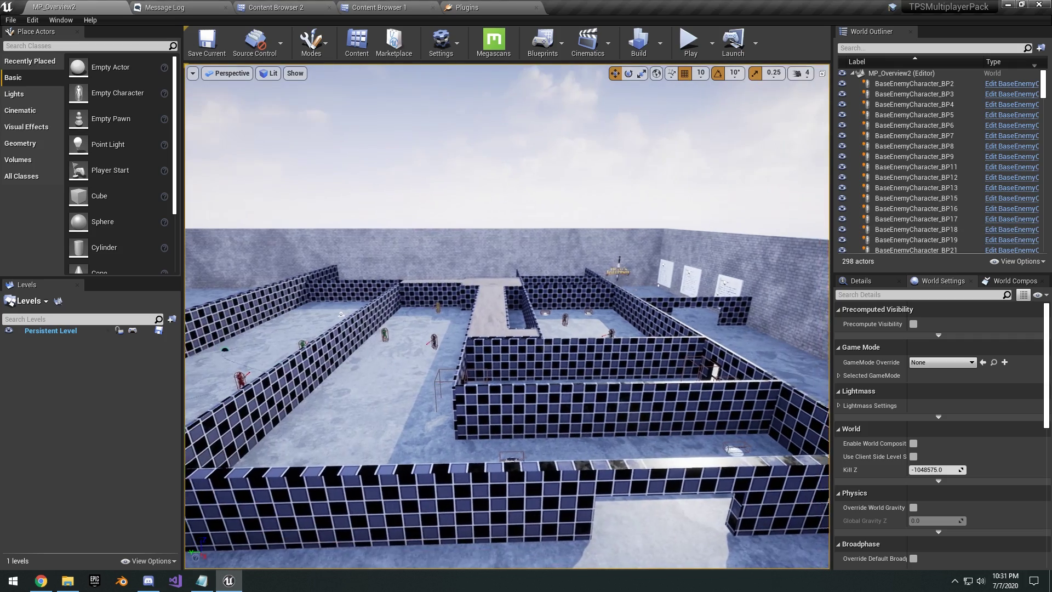
right_click_drag(405, 242, 403, 241)
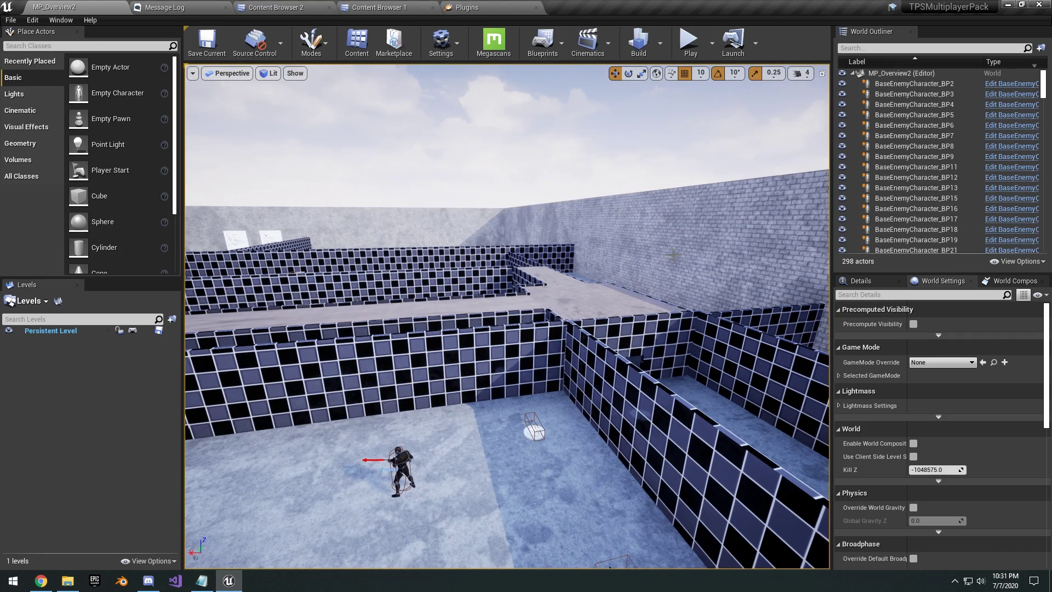
right_click_drag(674, 255, 587, 258)
key("s")
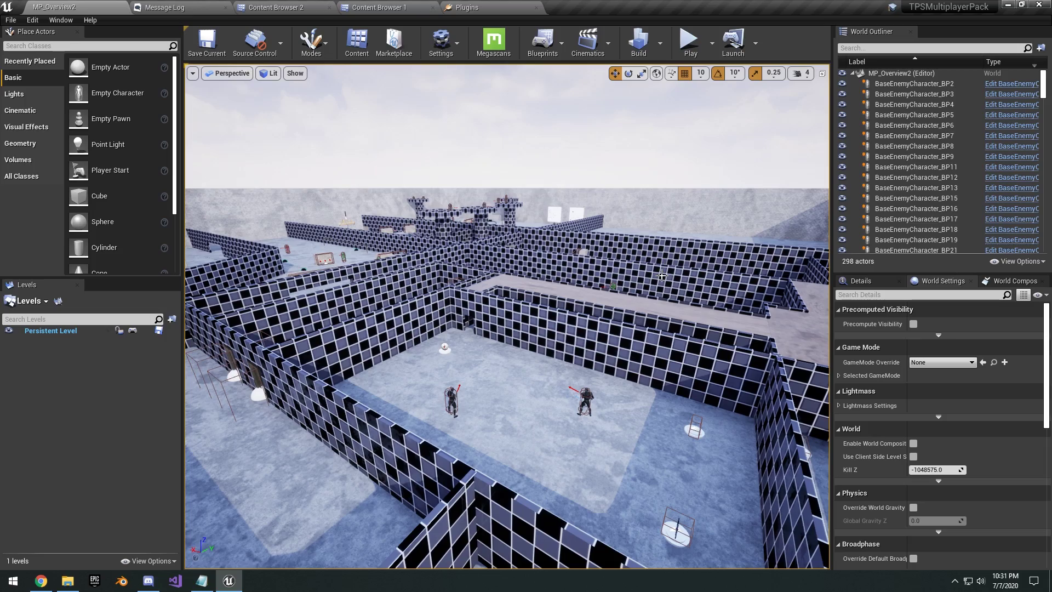
right_click_drag(634, 302, 520, 307)
right_click_drag(662, 271, 662, 271)
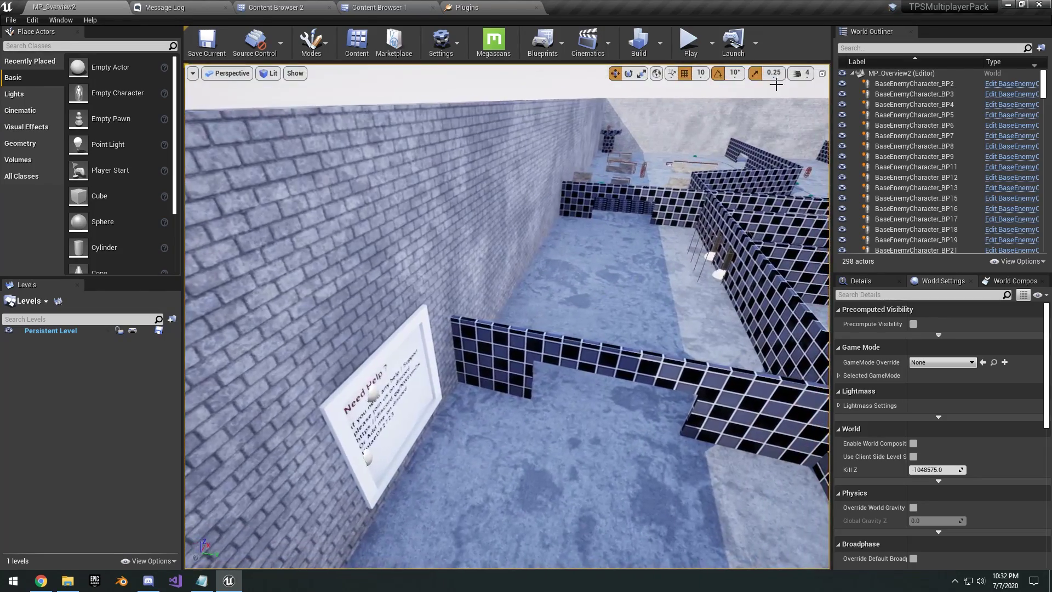
Set the multiplayer net mode to Play As Client and launch the two-player preview of the level
left_click(714, 44)
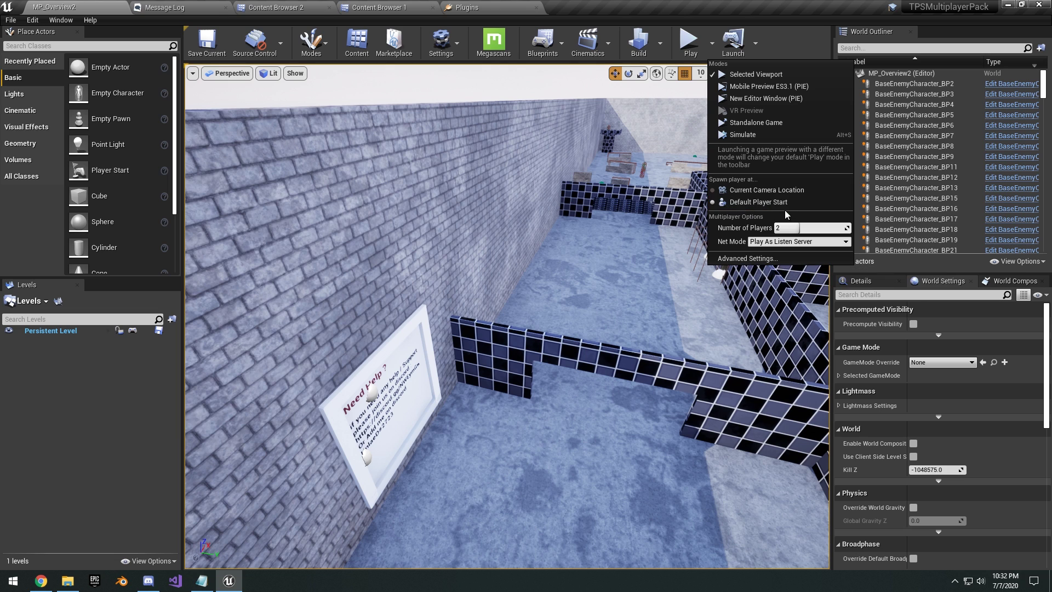
left_click(789, 241)
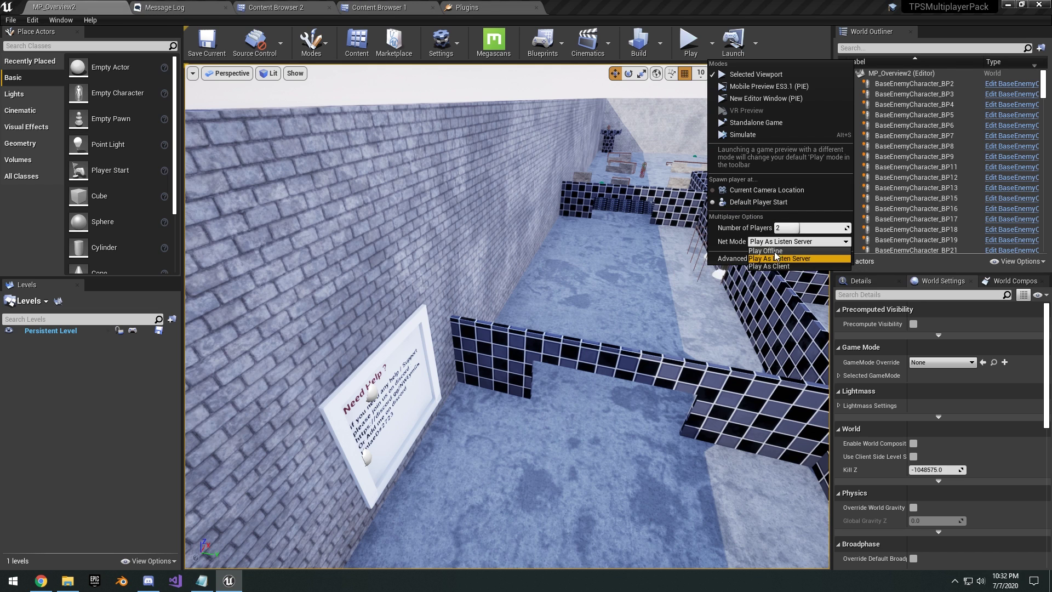
left_click(783, 267)
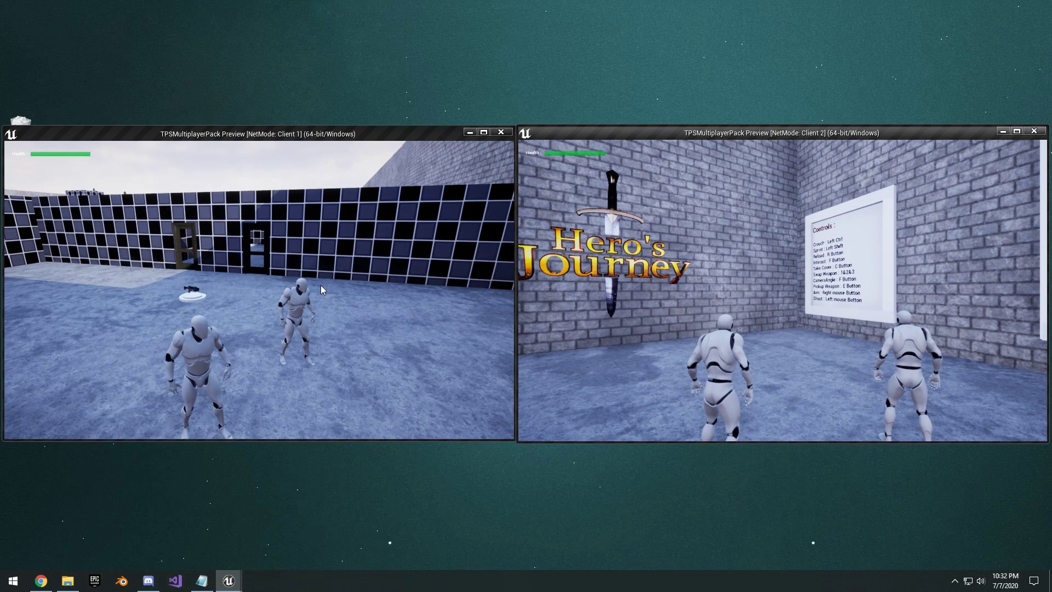
In the Client 1 preview, walk the character to the Controls board and test crouching, standing and sideways movement
left_click(321, 289)
key("w")
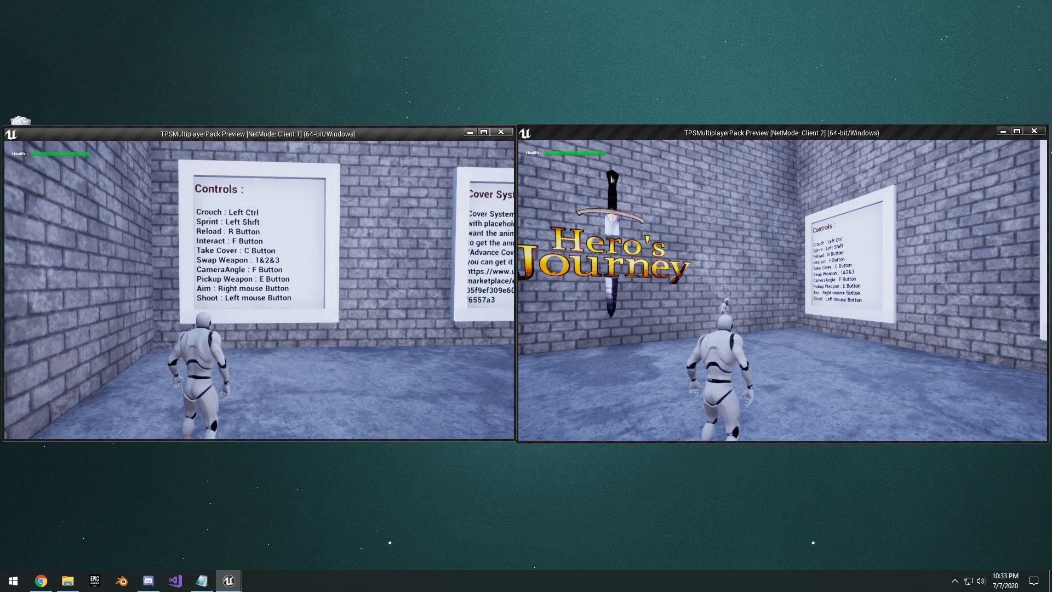
key("ctrl")
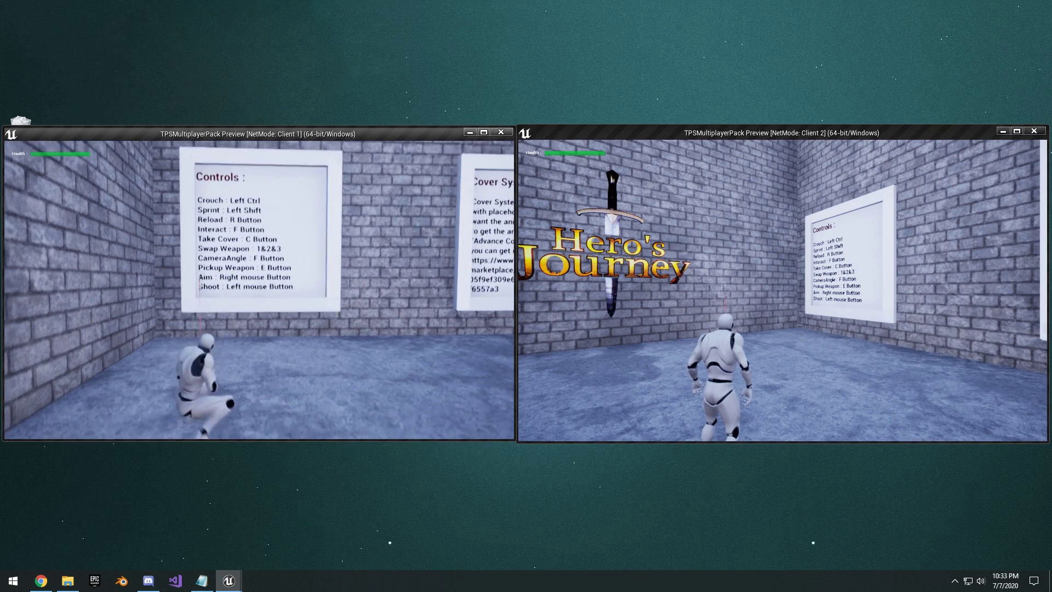
key("ctrl")
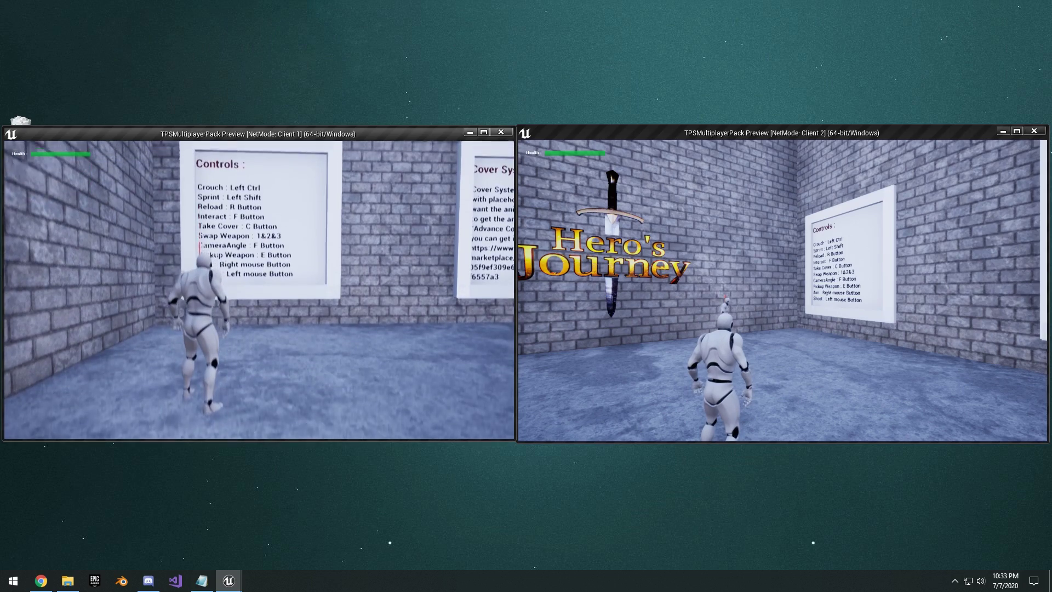
key("s")
key("d")
key("a")
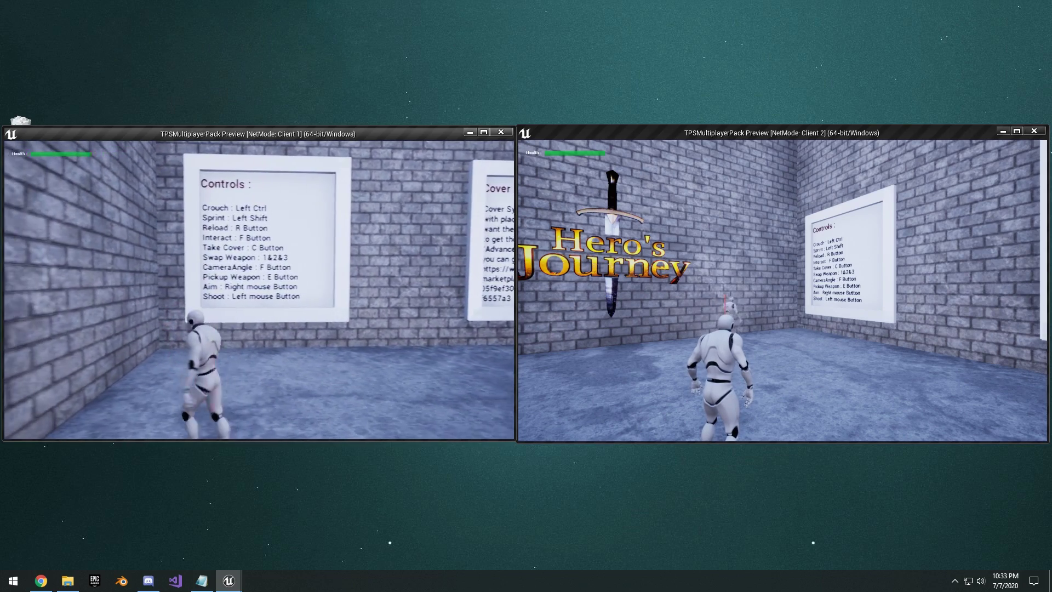
With the Client 1 character, run to the weapon pads, pick up a weapon and test swapping weapon slots 1 and 2
key("w")
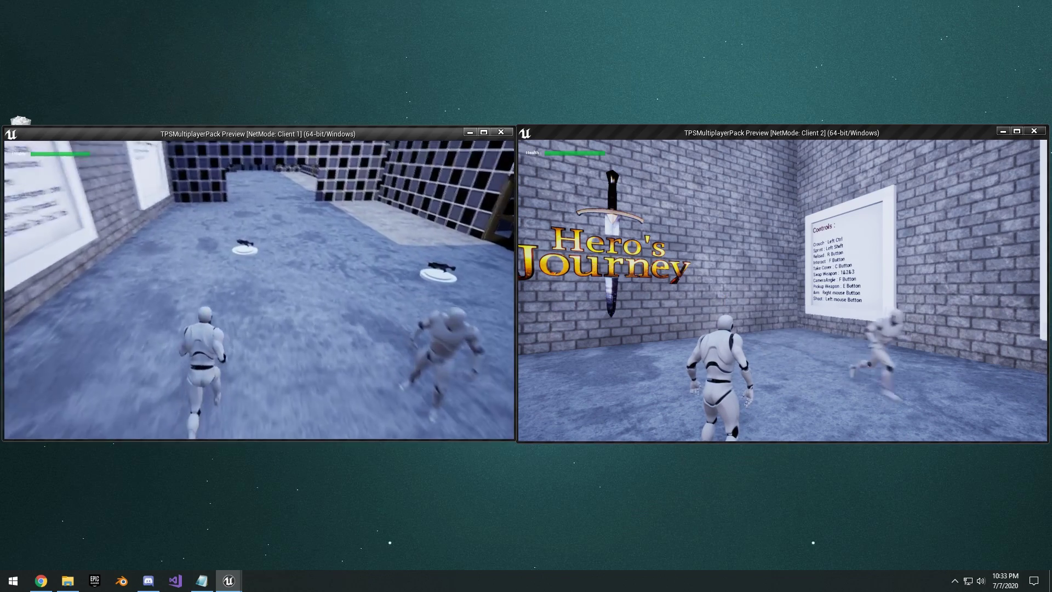
key("e")
key("e")
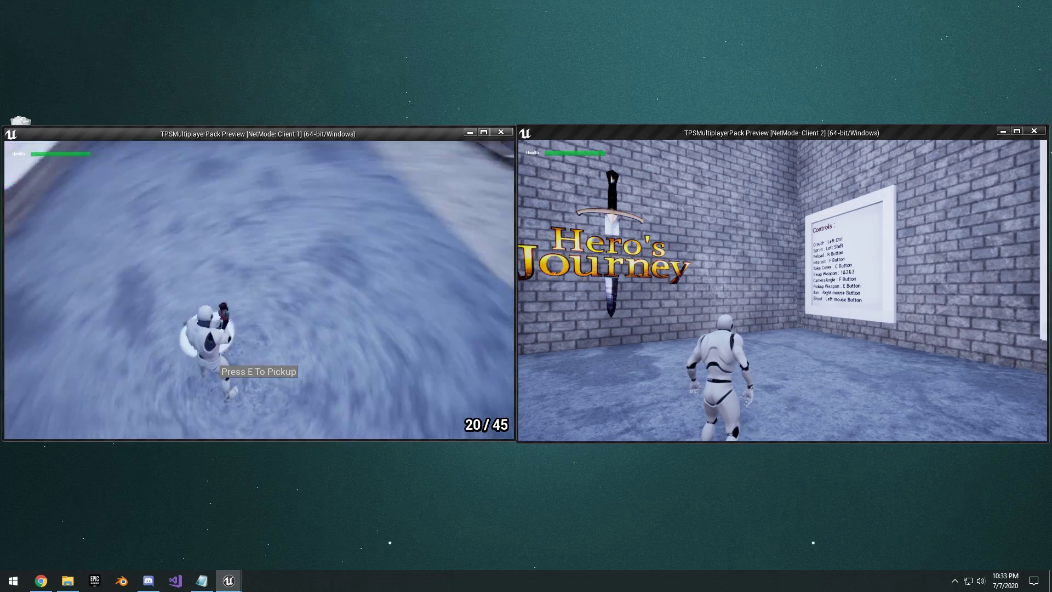
key("w")
key("1")
key("2")
key("w")
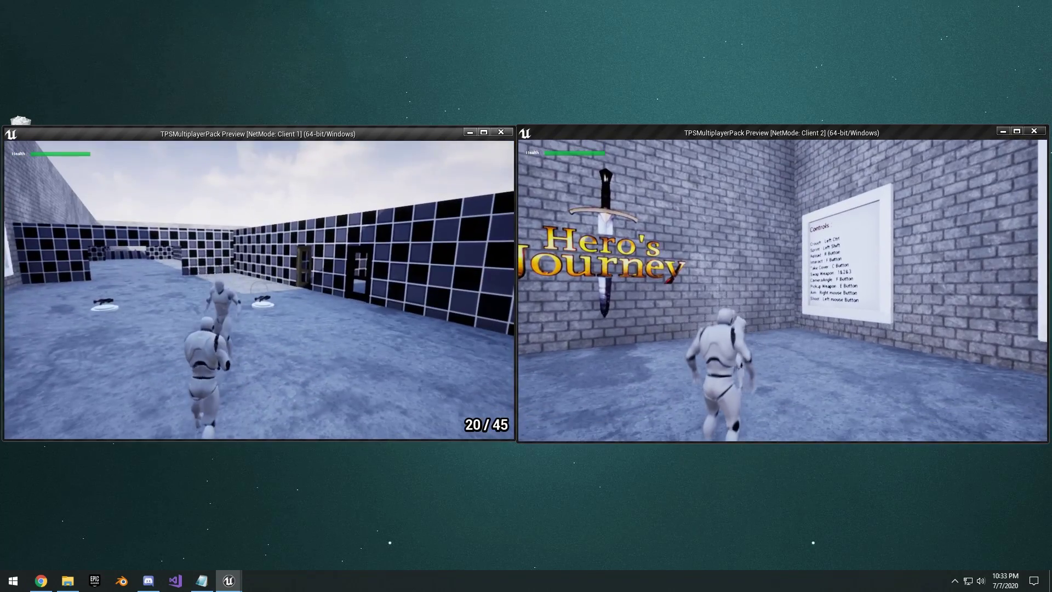
Switch to the Client 2 preview, move its character around the start area and pick up and fire a weapon
key("super")
left_click(707, 291)
key("s")
key("d")
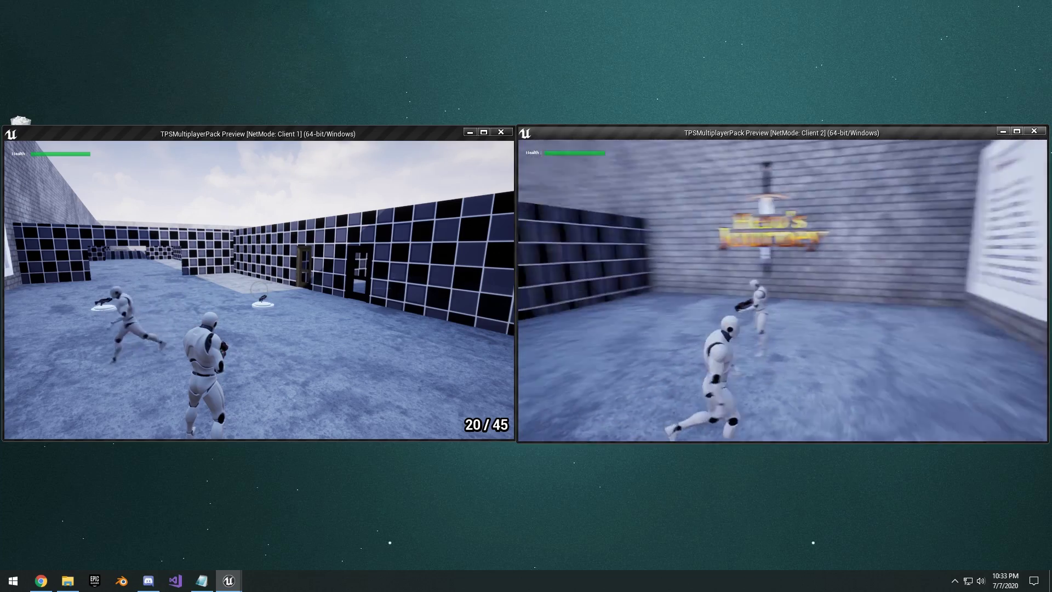
key("a")
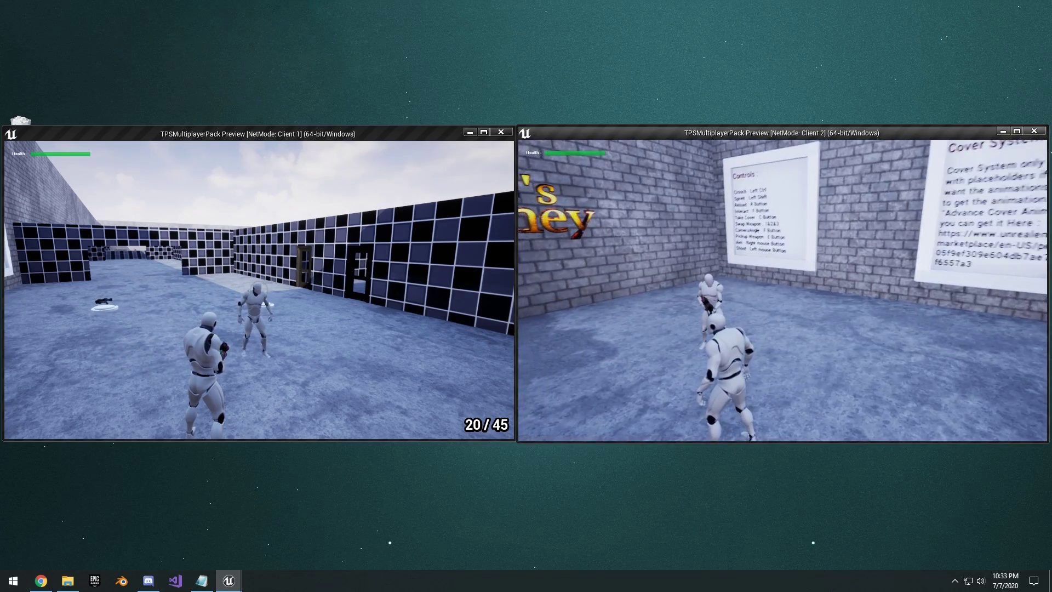
key("w")
key("e")
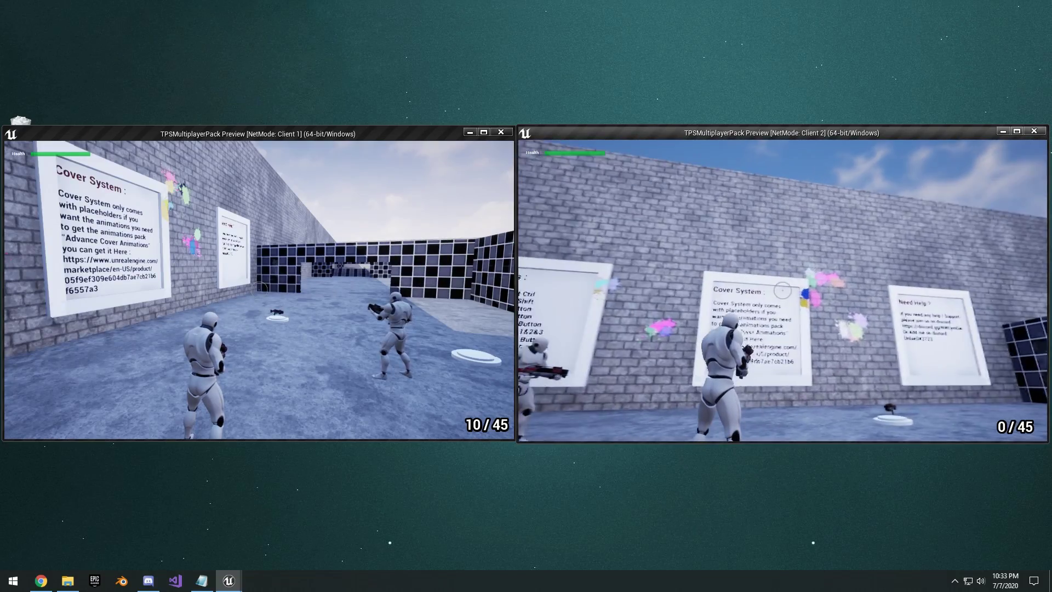
In Client 1, run to the stone blocks beyond the checkered wall and try to take cover at one
key("w")
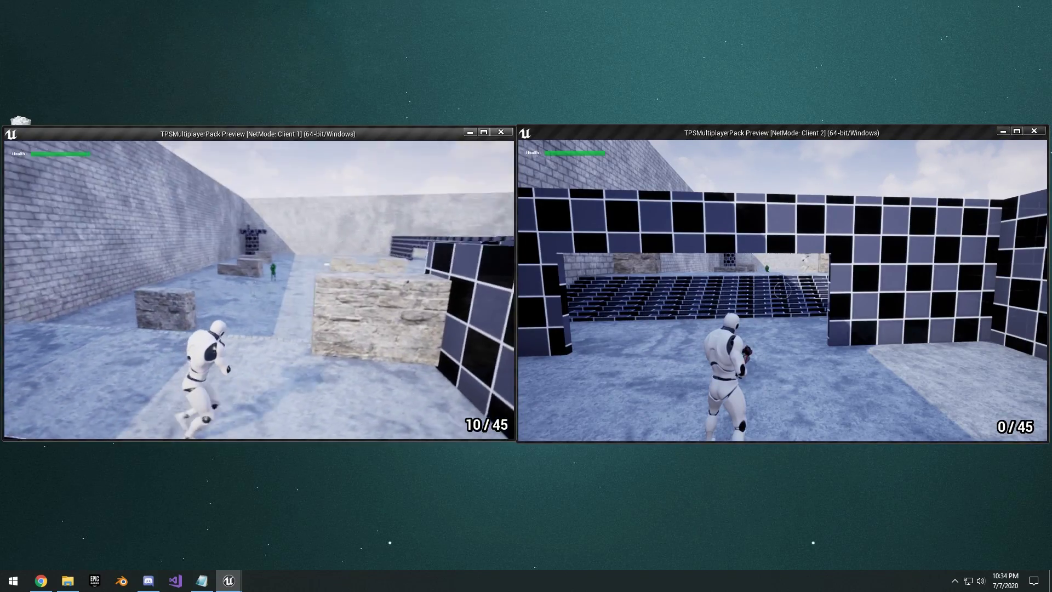
key("d")
key("c")
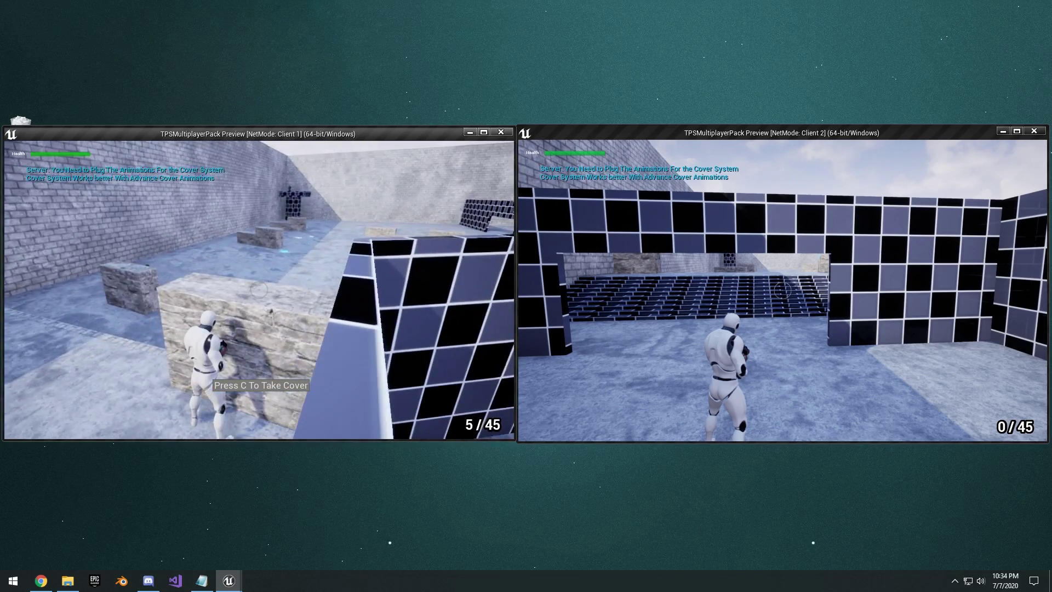
key("a")
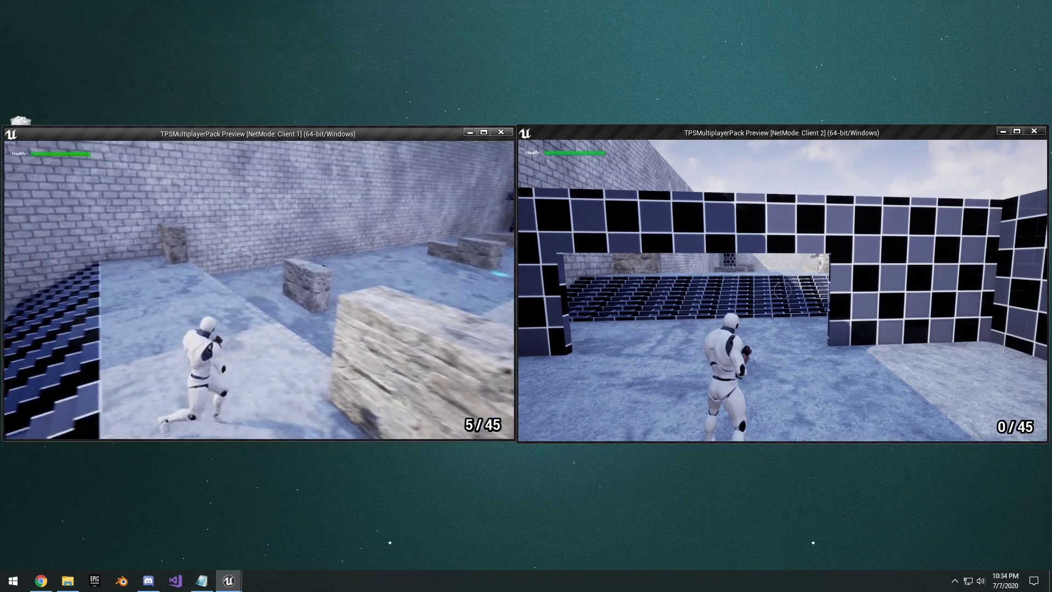
Test swapping weapons with the Client 1 character and fire at the green enemy near the stone block
key("1")
key("w")
key("1")
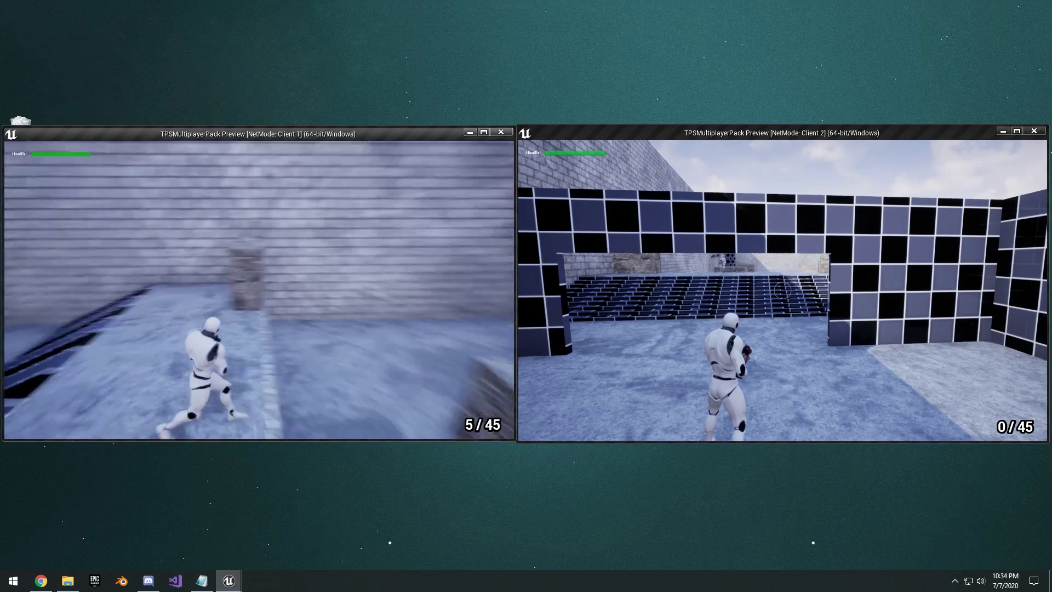
key("1")
key("1")
key("2")
key("w")
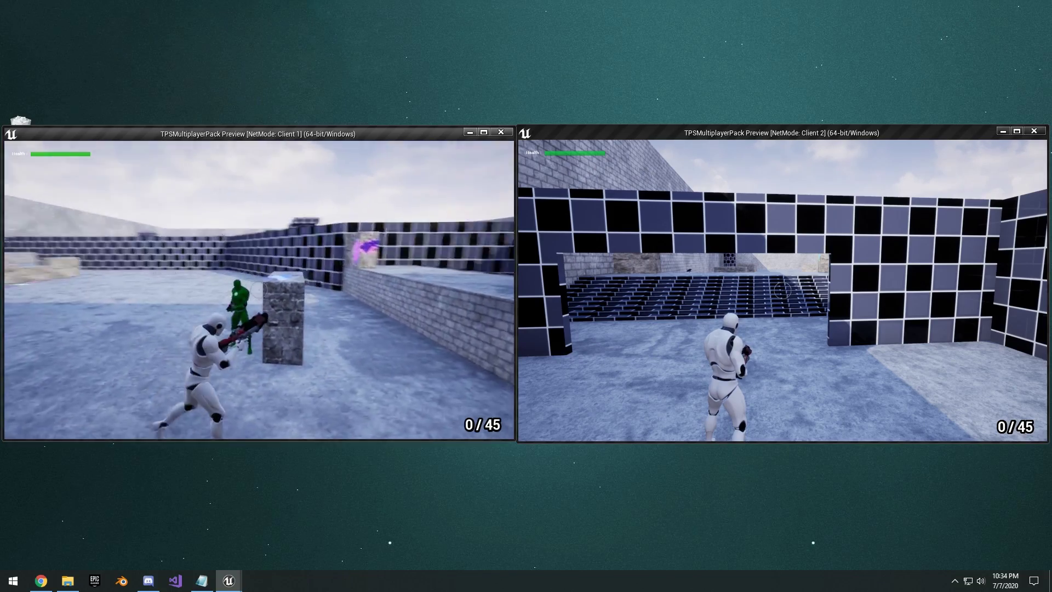
Fight the green enemy around the stone block with the Client 1 character, dodging and shooting
key("w")
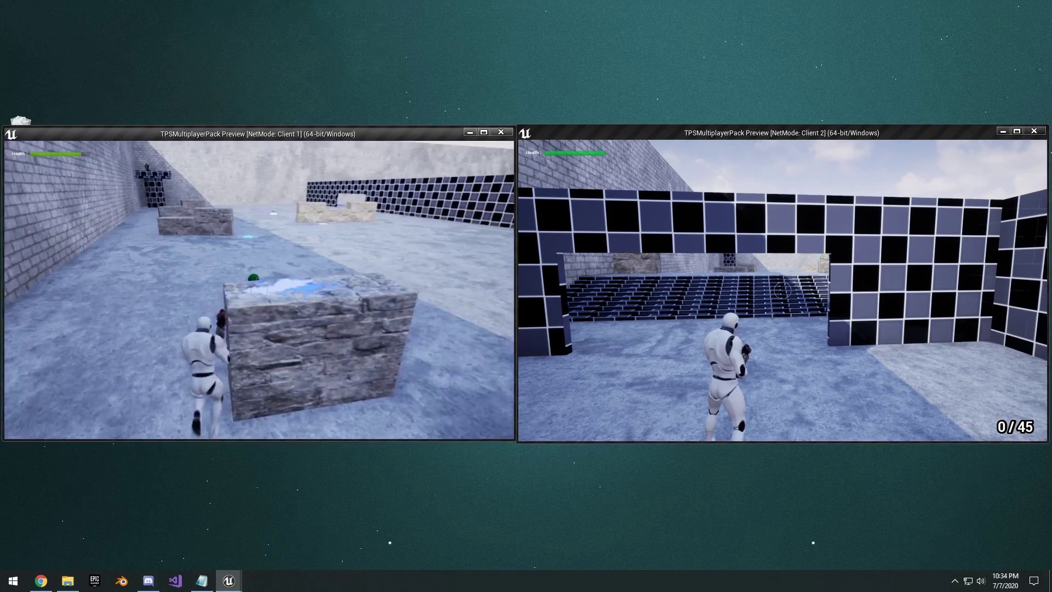
key("s")
key("d")
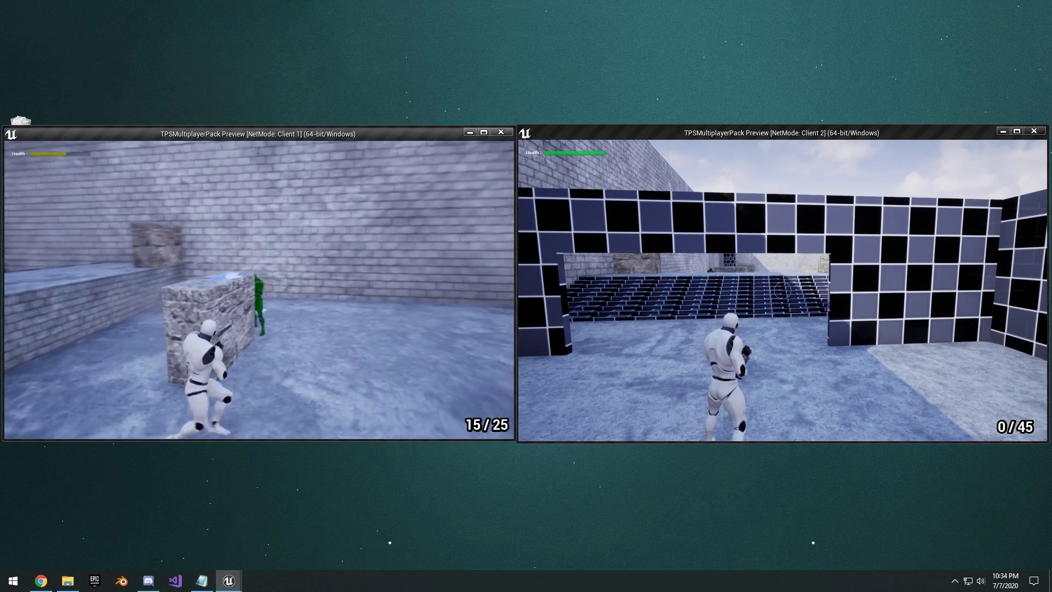
left_click(259, 290)
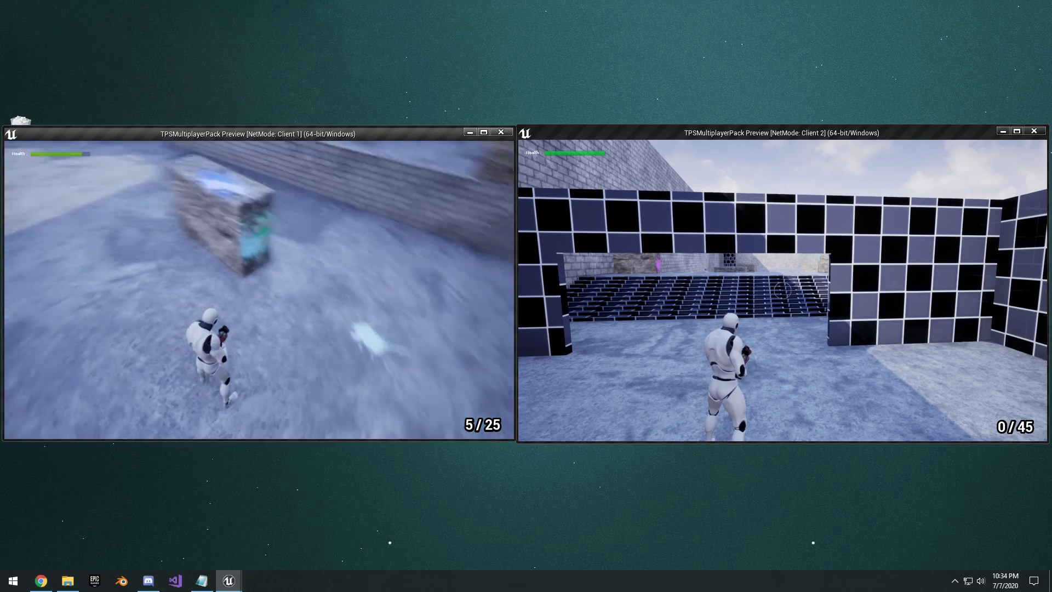
In Client 2, run through the stone-block area, collect a weapon and ammunition, and shoot the red enemy by the checkered wall
key("alt+Tab")
key("w")
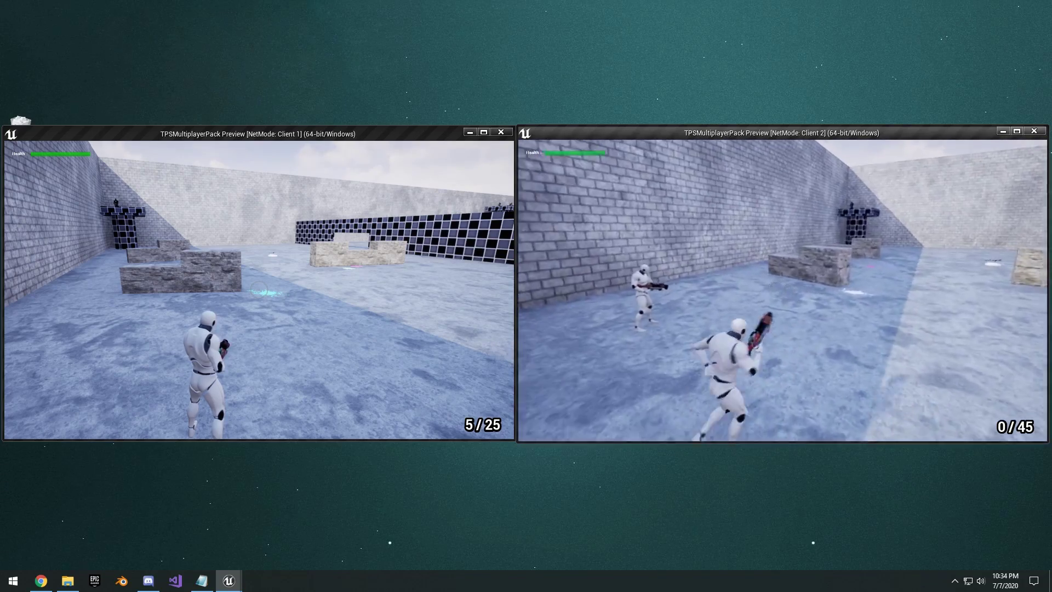
key("w")
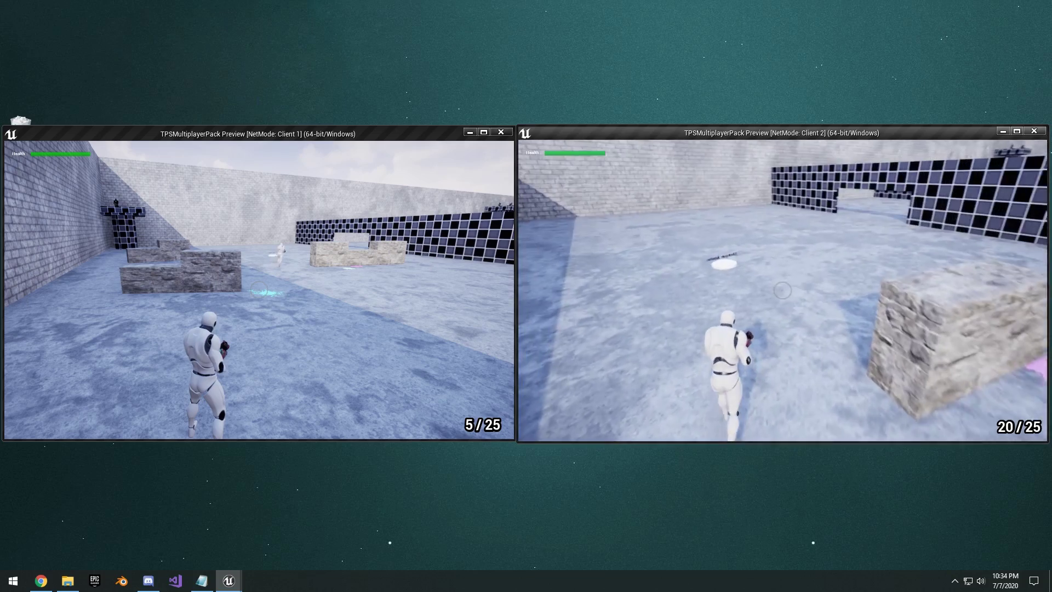
key("w")
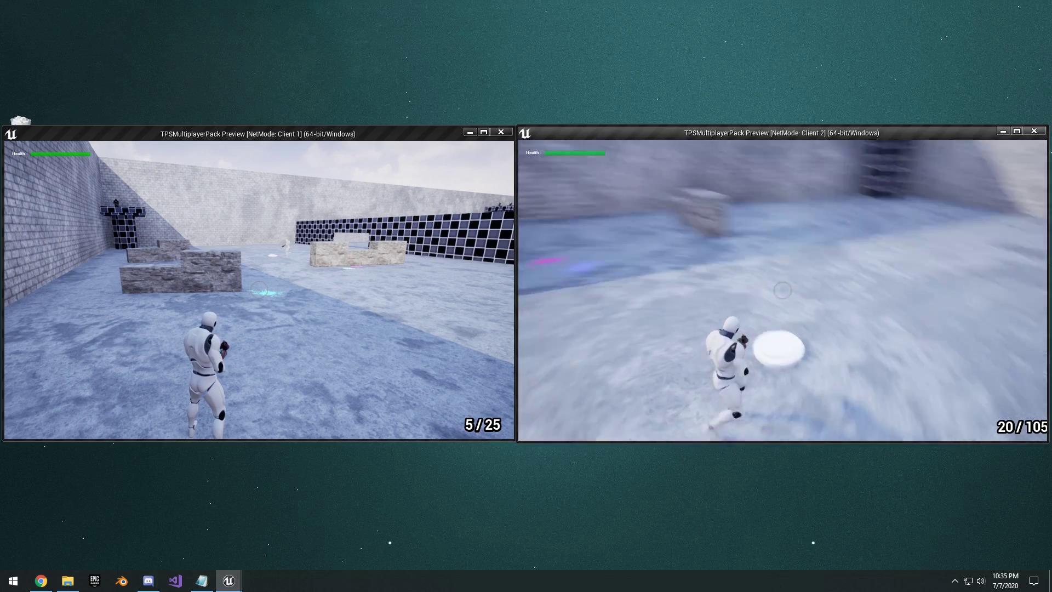
left_click(783, 291)
key("w")
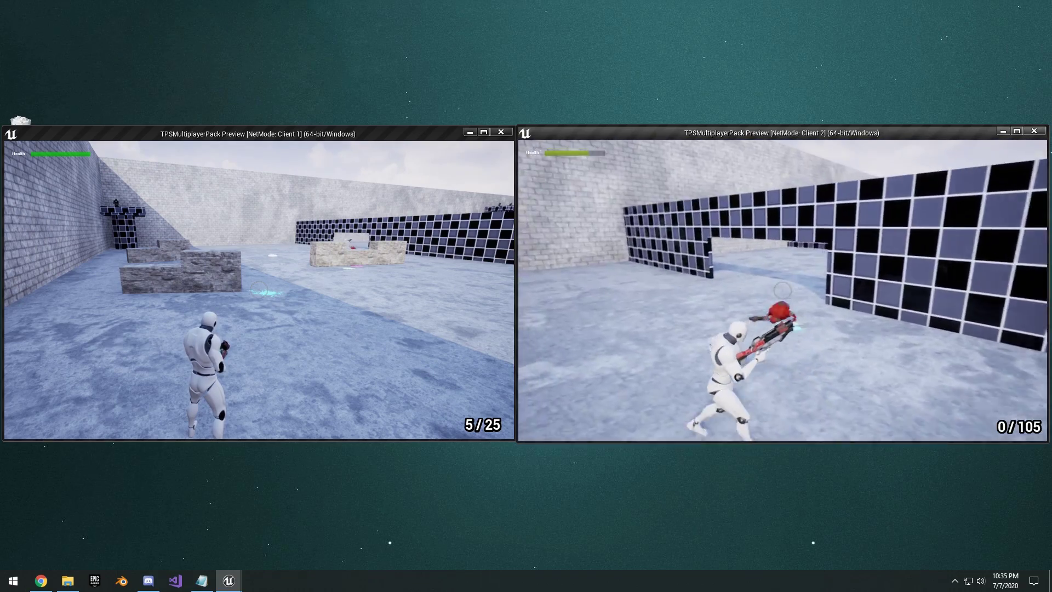
key("1")
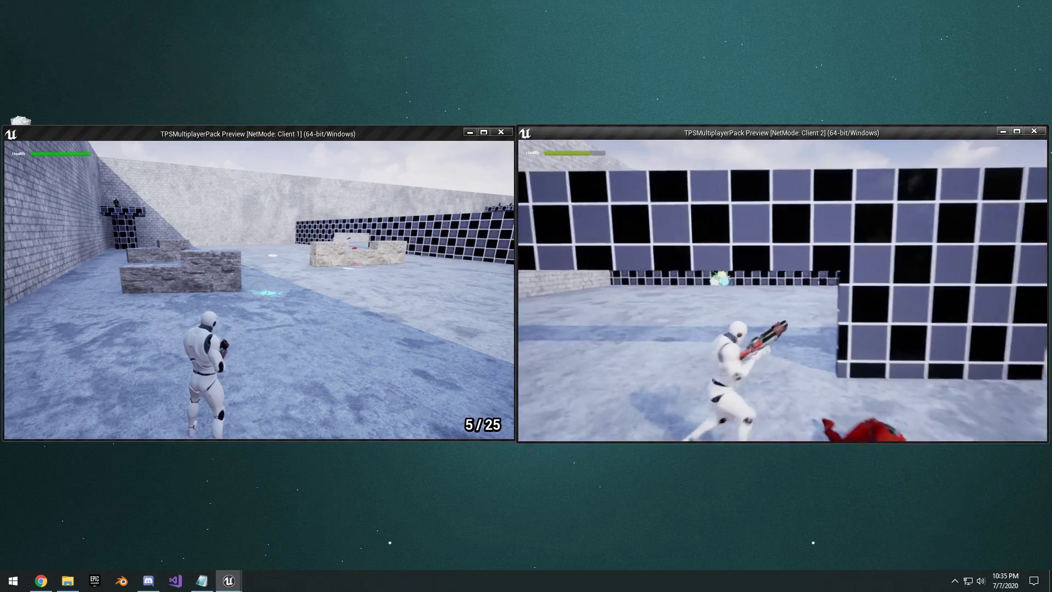
Switch back to Client 1 and run its character to the checkered wall opening where the Client 2 character stands
key("super")
left_click(244, 219)
key("w")
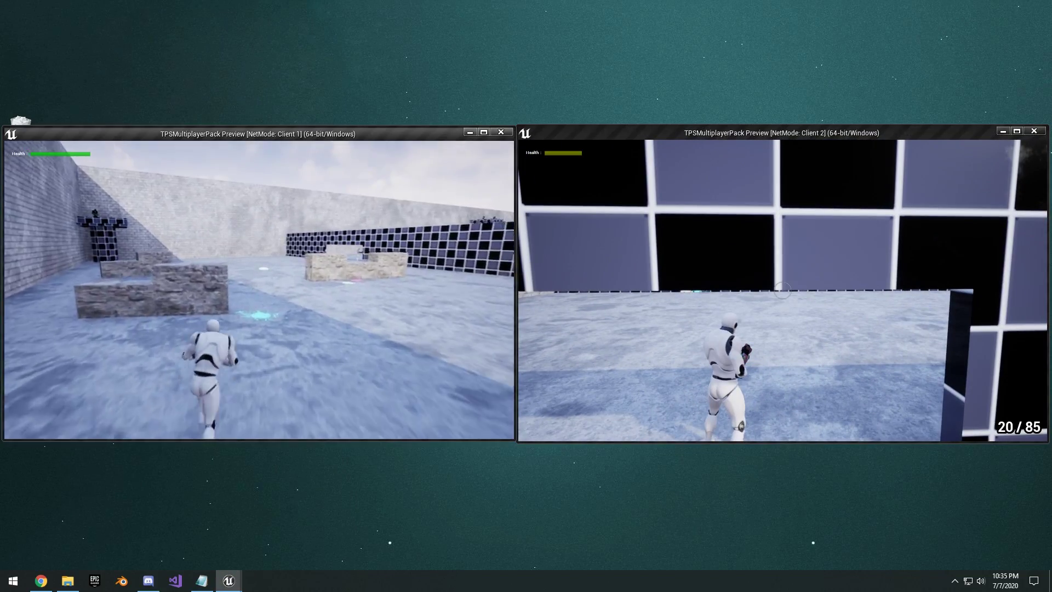
key("w")
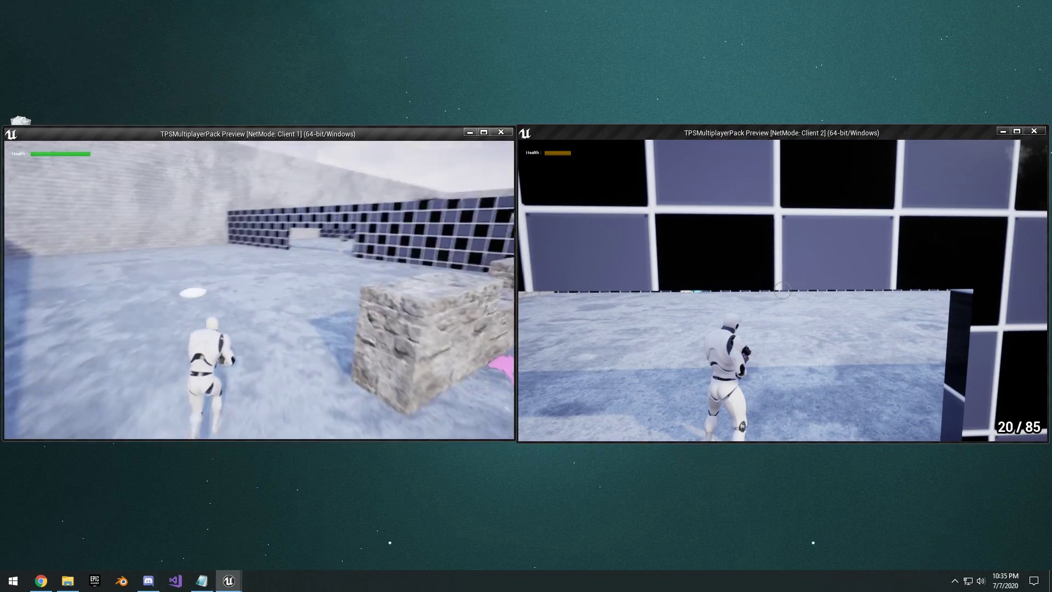
key("w")
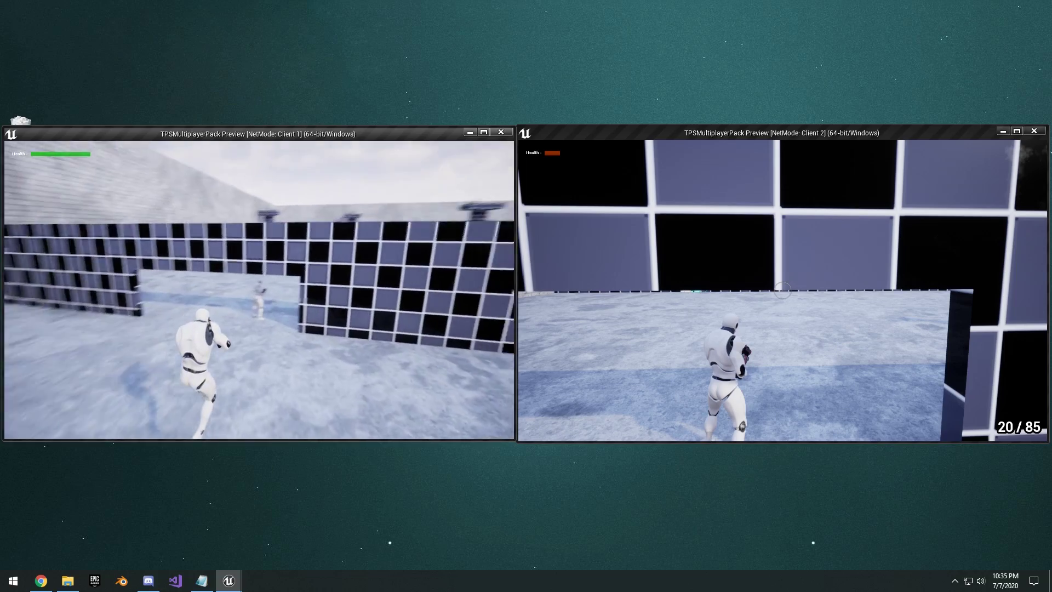
Look over the level's checkered walls and towers in the editor viewport
key("w")
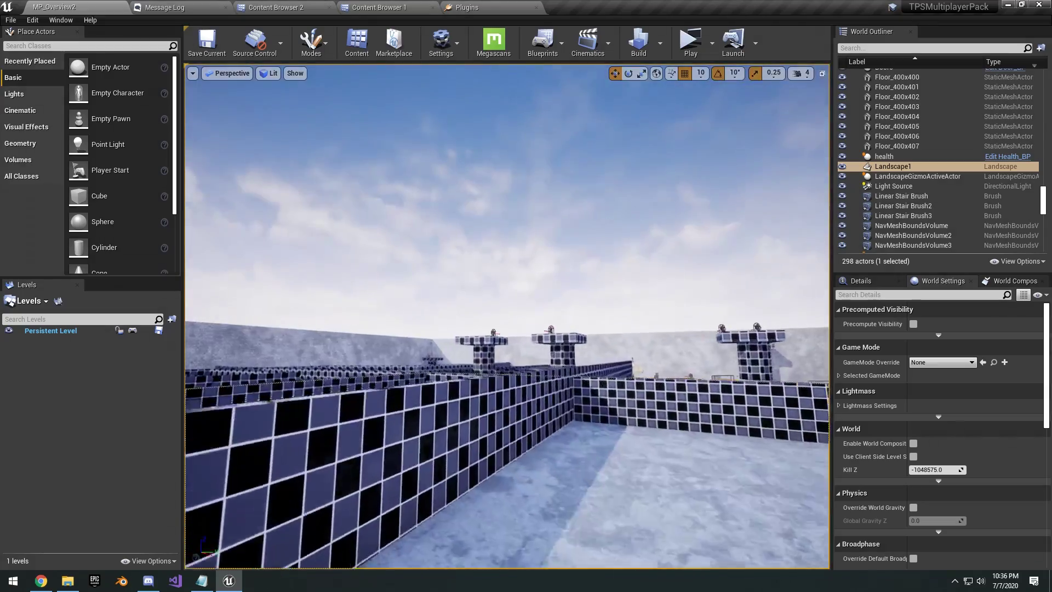
key("s")
right_click_drag(507, 316, 455, 383)
key("w")
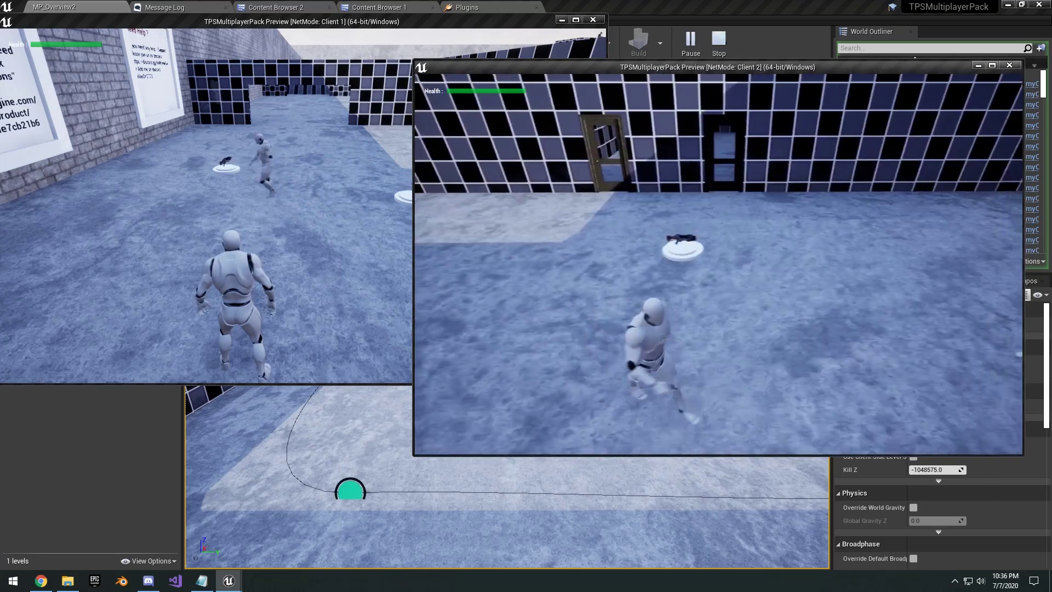
In the Client 2 preview, run the console command p.NetShowCorrections 1 and move the character to test network corrections
key("d")
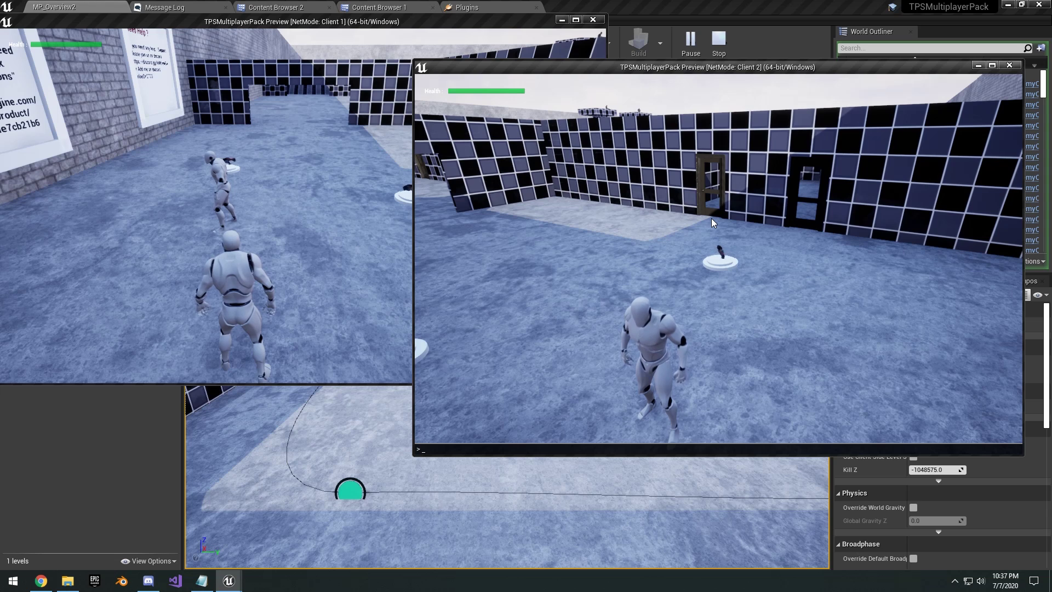
key("grave")
type("p.N")
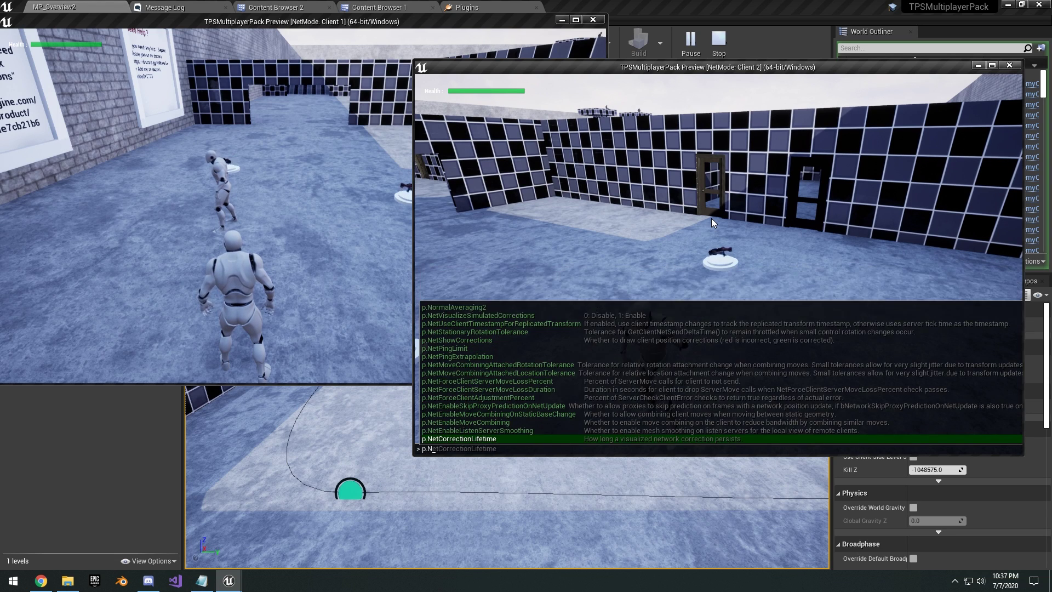
type("etShowCorrections 1")
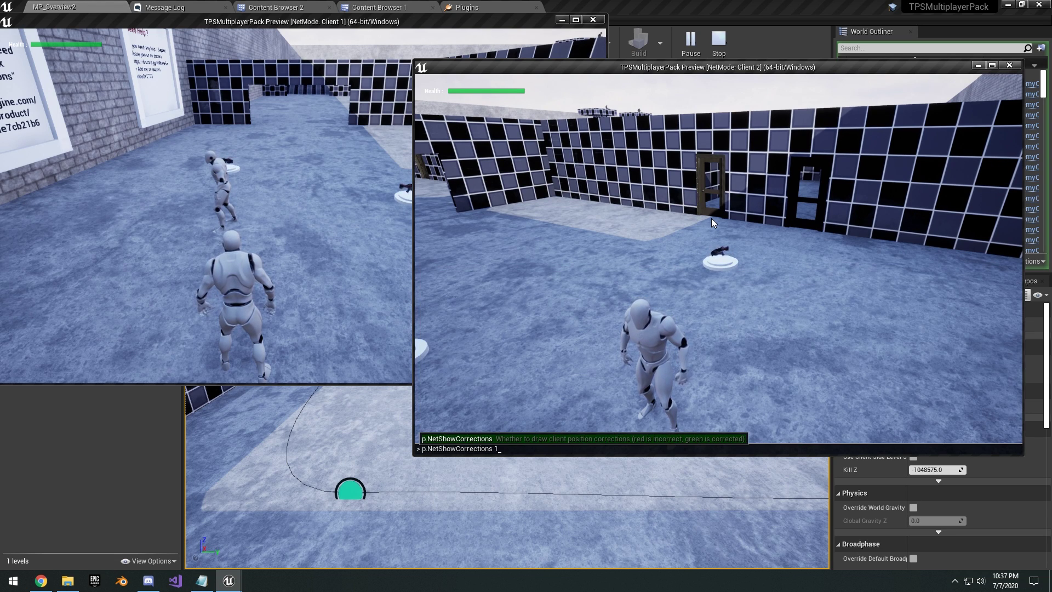
key("Return")
key("a")
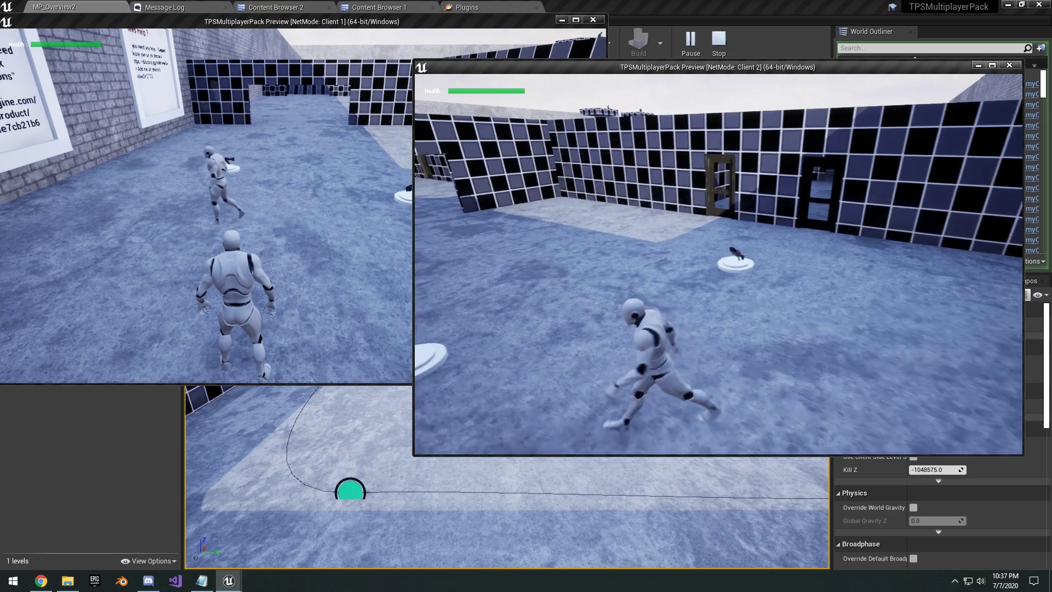
Run the Client 2 character back and forth between the weapon pickups and the checkered walls to examine the network correction capsules
key("s")
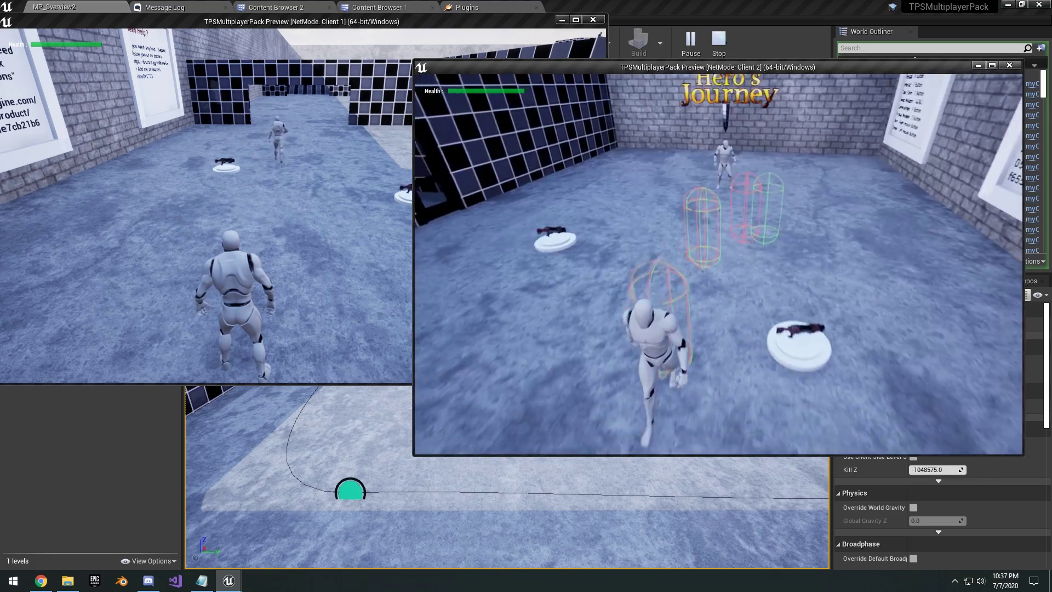
key("a")
key("s")
key("d")
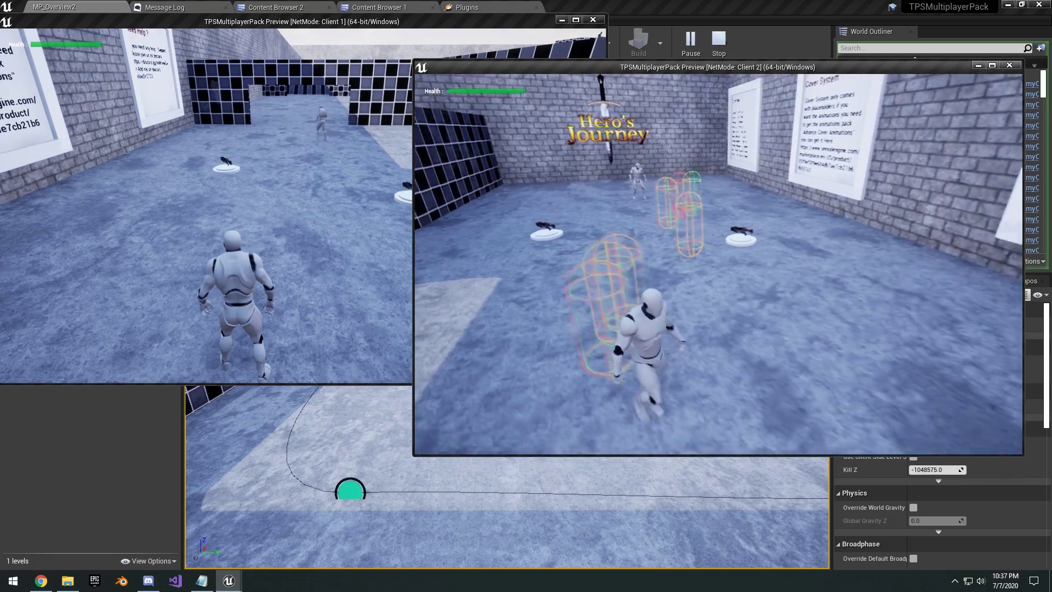
key("w")
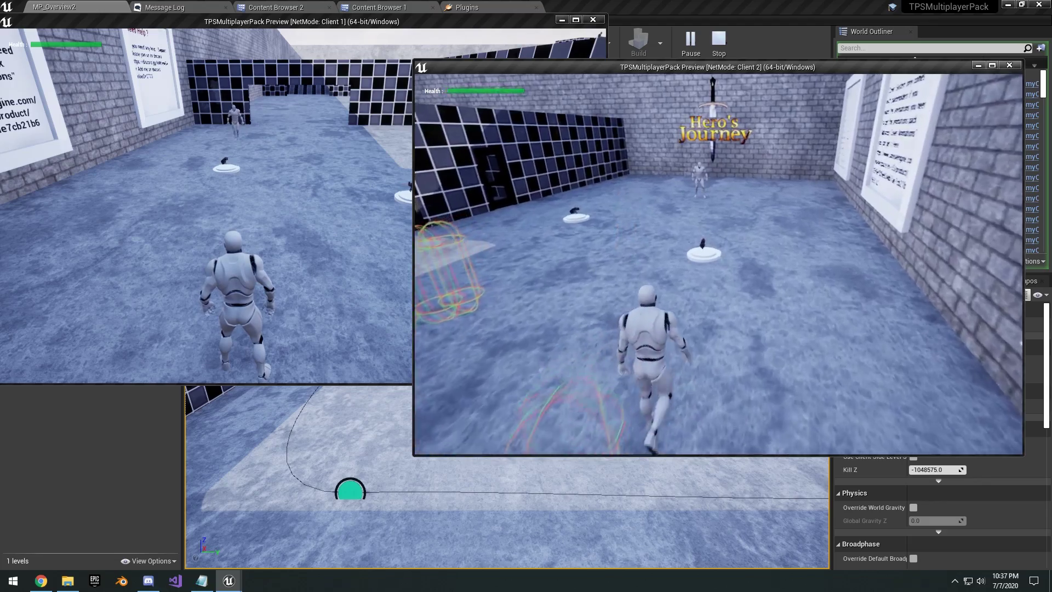
key("w")
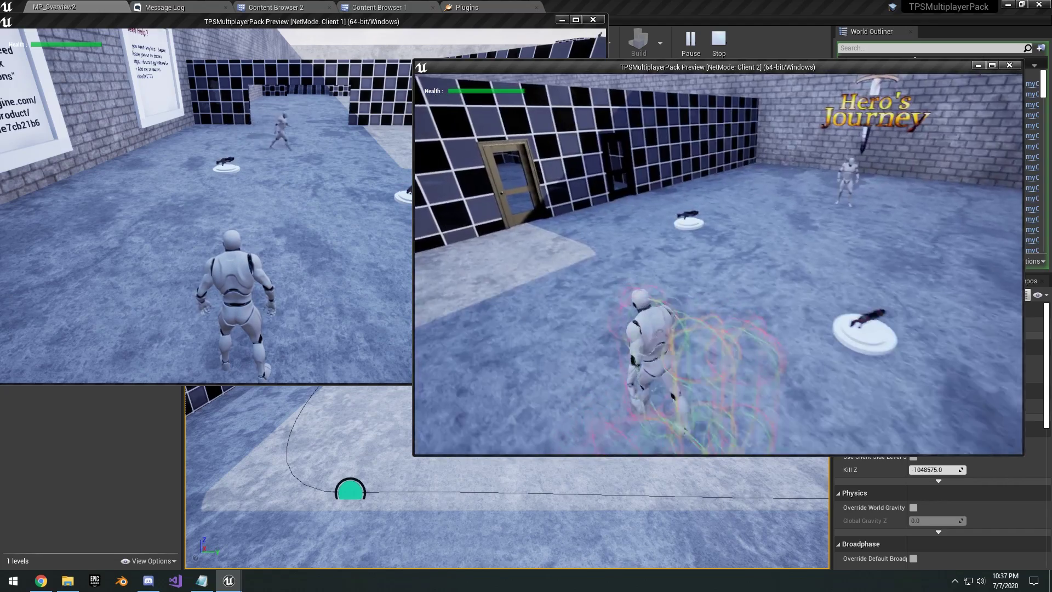
key("d")
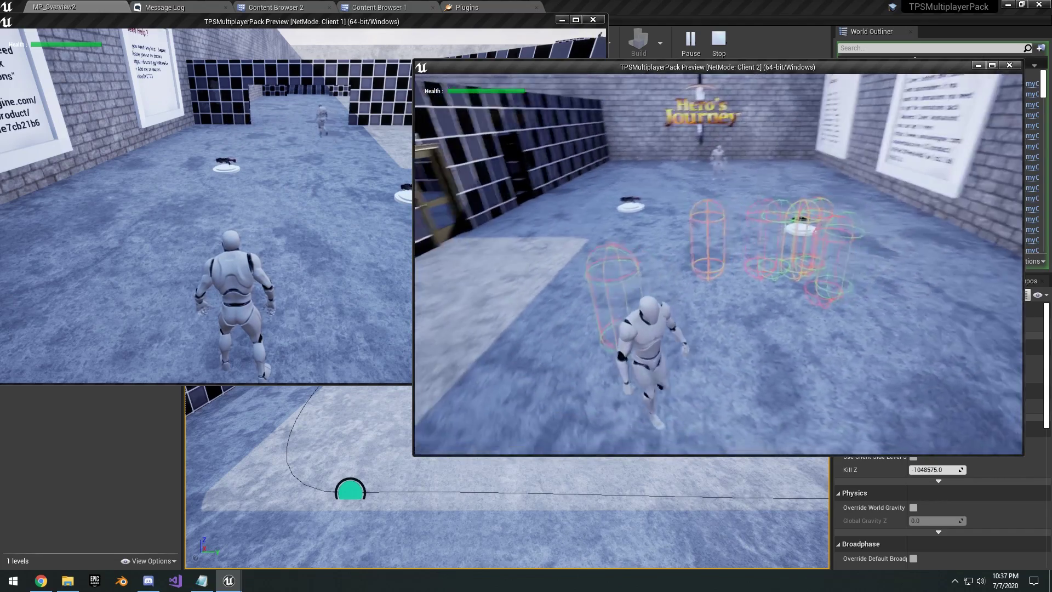
key("a")
key("a")
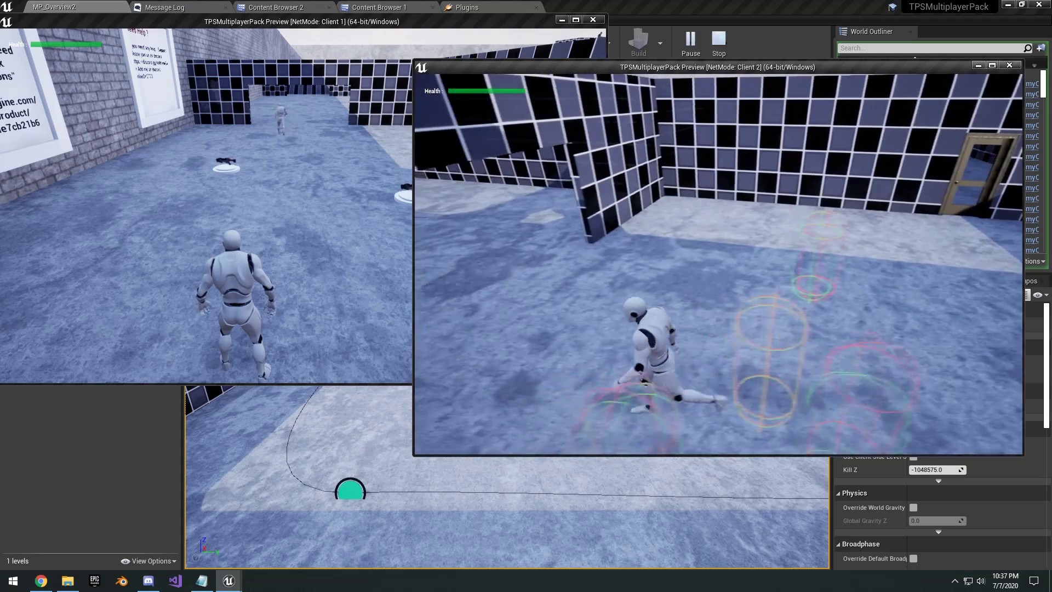
key("d")
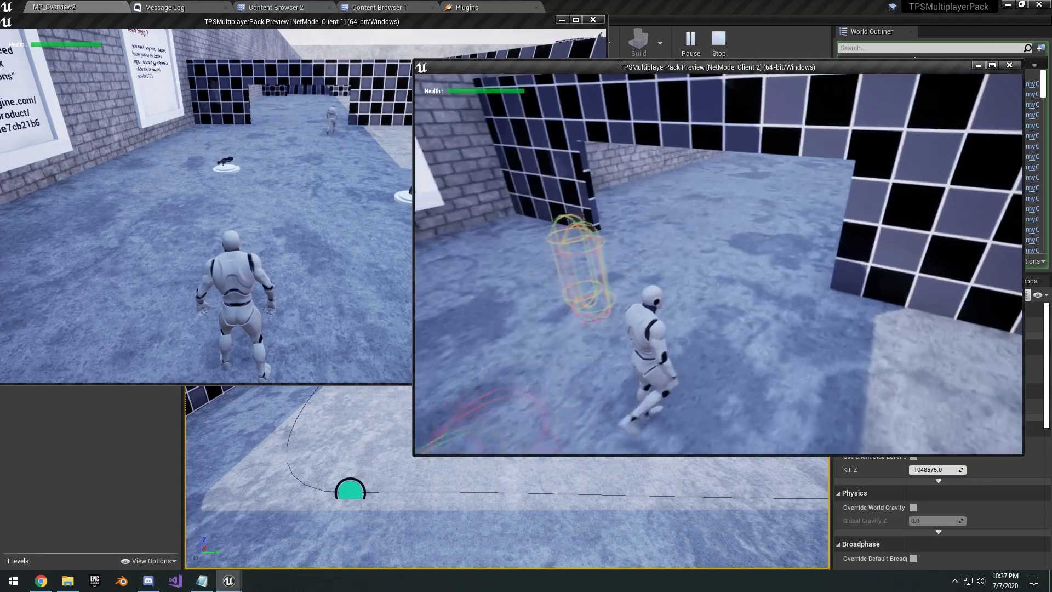
Switch to the Client 1 preview and run its character around the weapon pickups toward the Client 2 character to check network corrections
key("super")
left_click(360, 249)
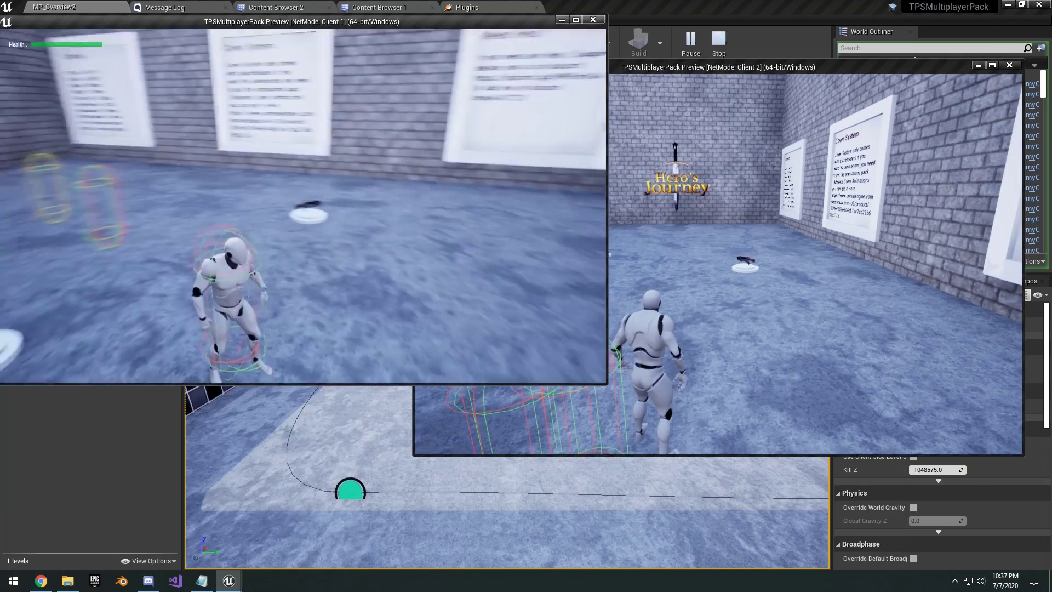
key("d")
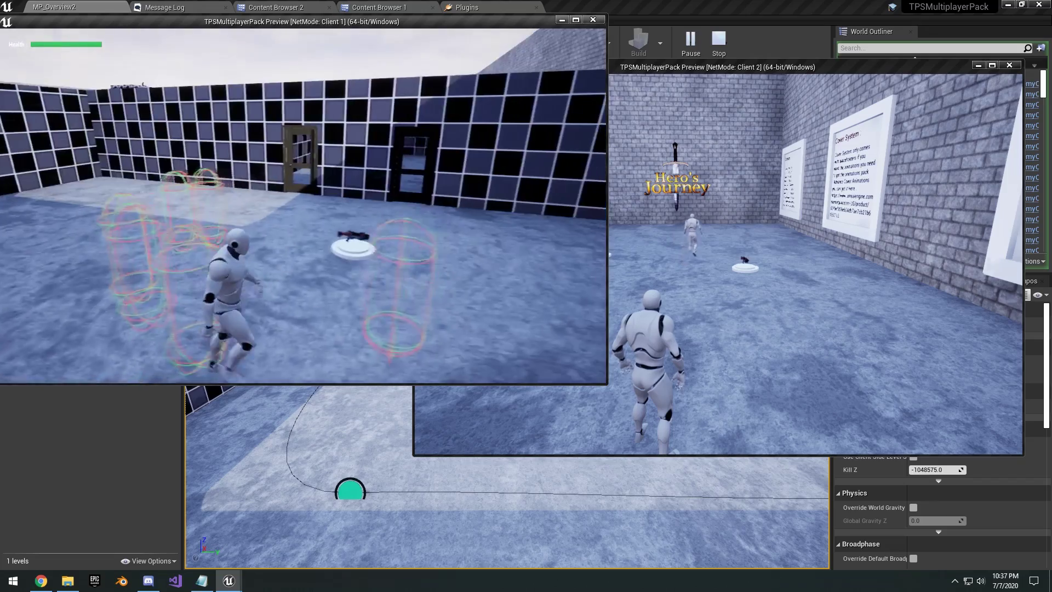
key("w")
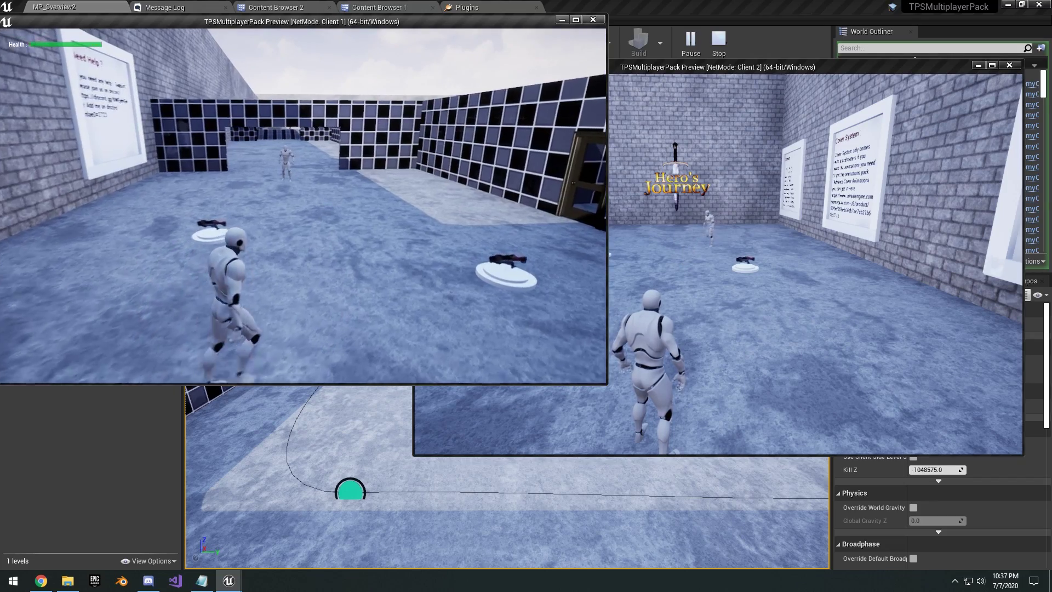
key("w")
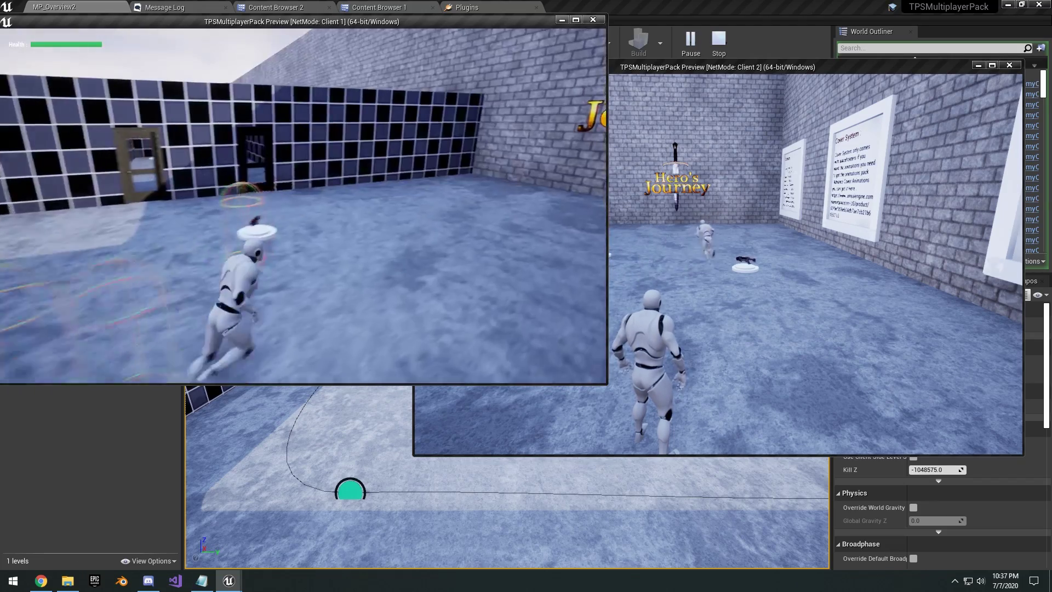
key("a")
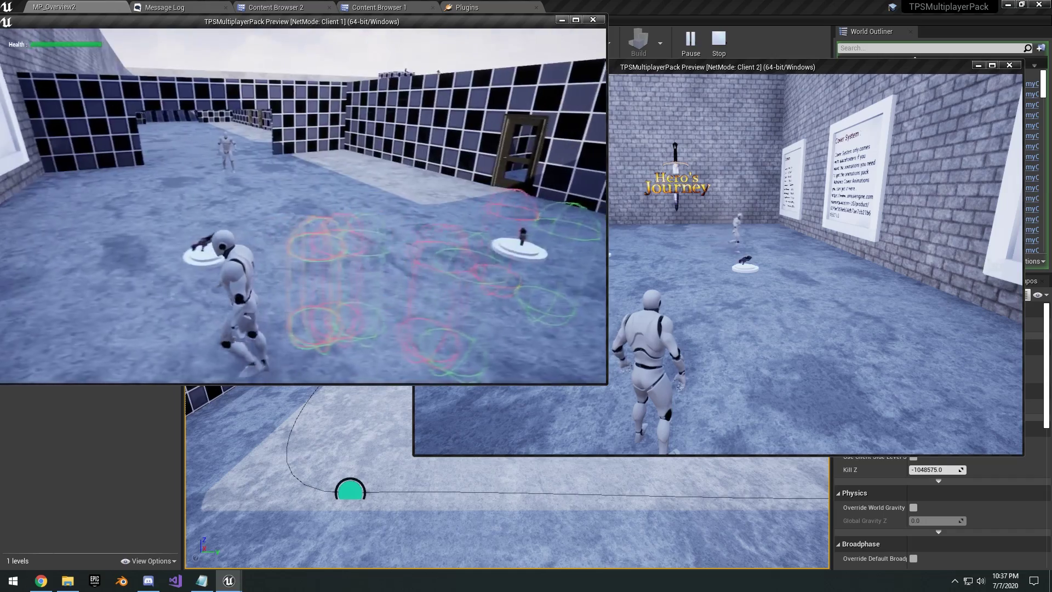
key("w")
key("w")
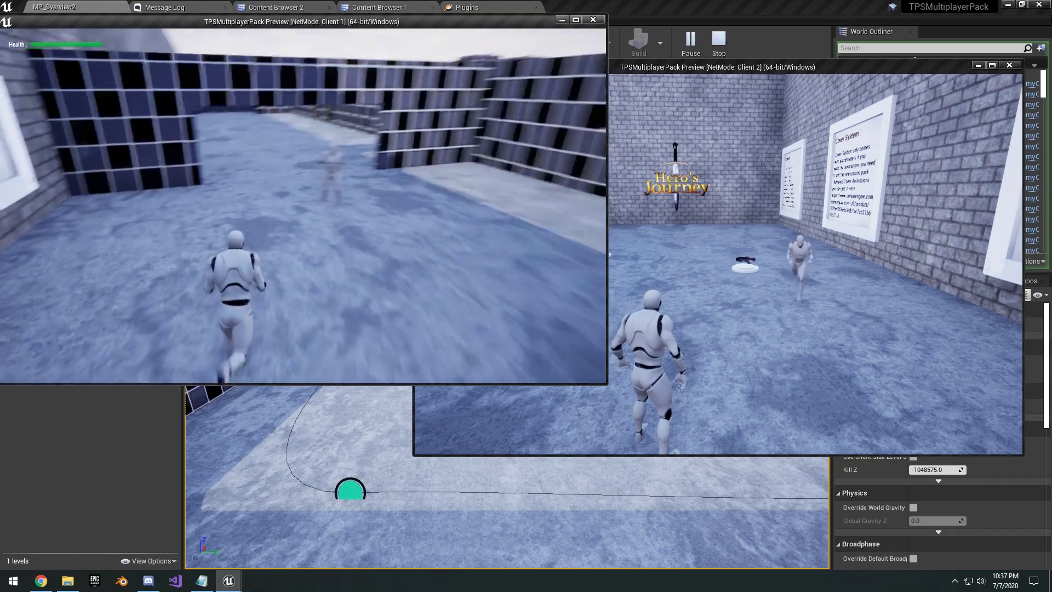
key("w")
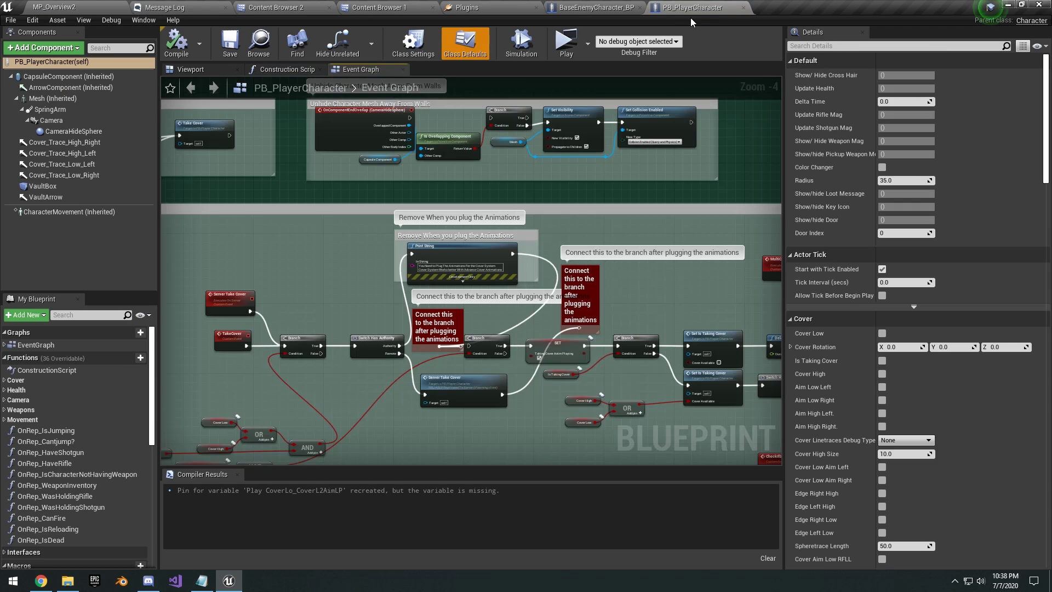
Look over the PB_PlayerCharacter event graph, covering the cover, aiming, health, movement and weapon node groups
scroll(603, 194, "down", 8)
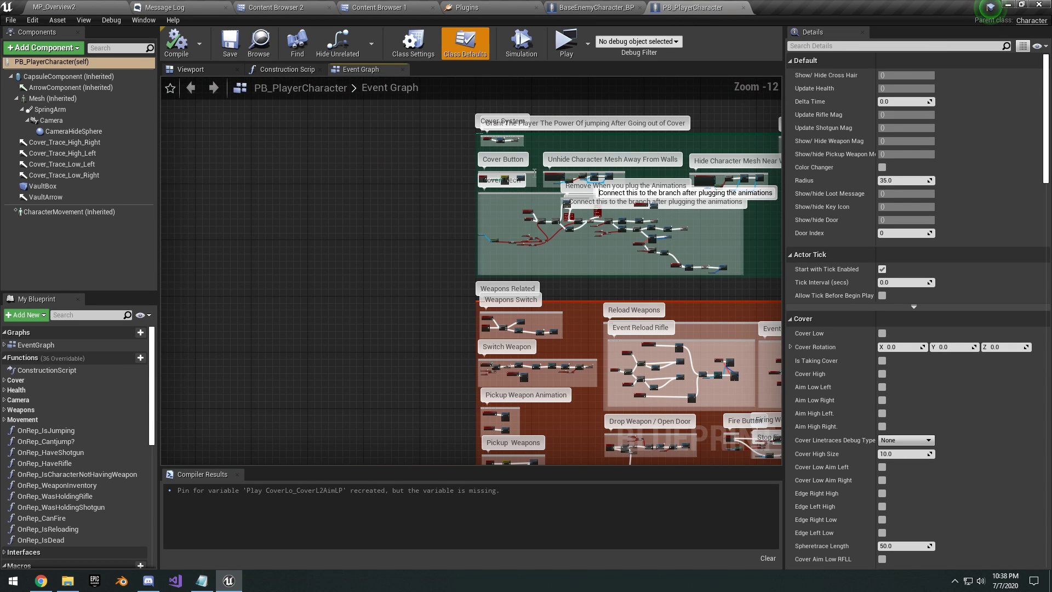
right_click_drag(428, 205, 315, 185)
mouse_move(690, 232)
right_mouse_down()
mouse_move(467, 228)
mouse_move(558, 253)
mouse_move(465, 129)
right_mouse_up()
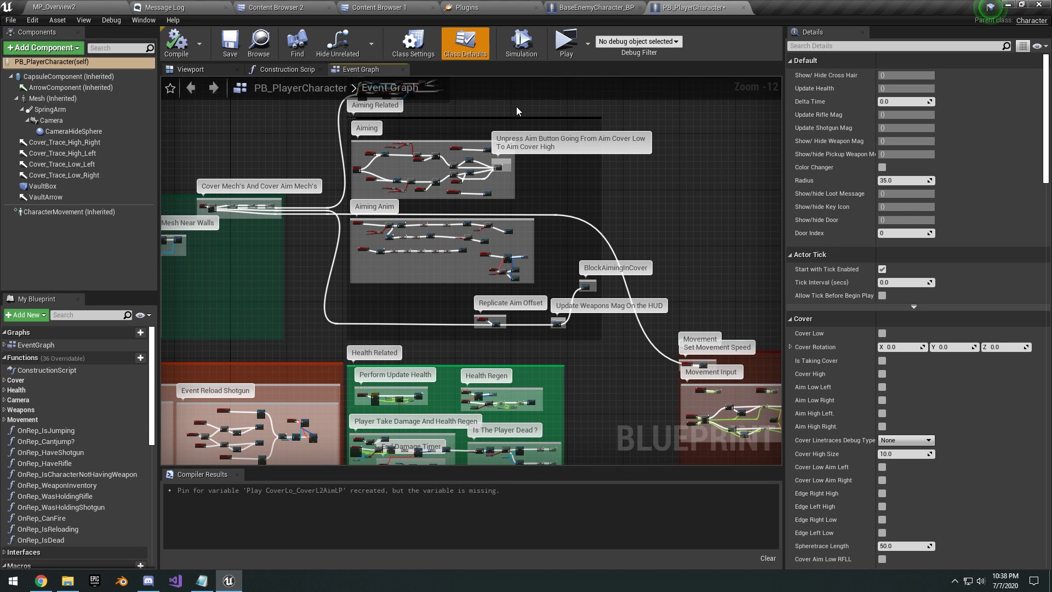
right_click_drag(613, 406, 551, 157)
right_click_drag(573, 252, 781, 252)
right_click_drag(458, 228, 583, 273)
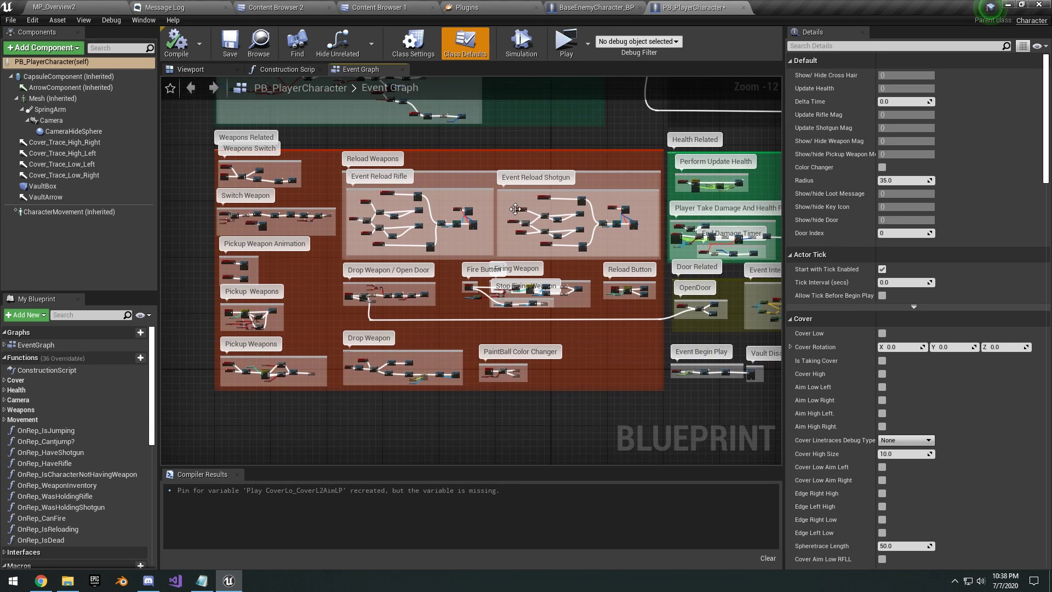
Check the pack's content folders and the PB_PlayerCharacter viewport, and inspect the Launcher skeletal mesh
left_click(409, 5)
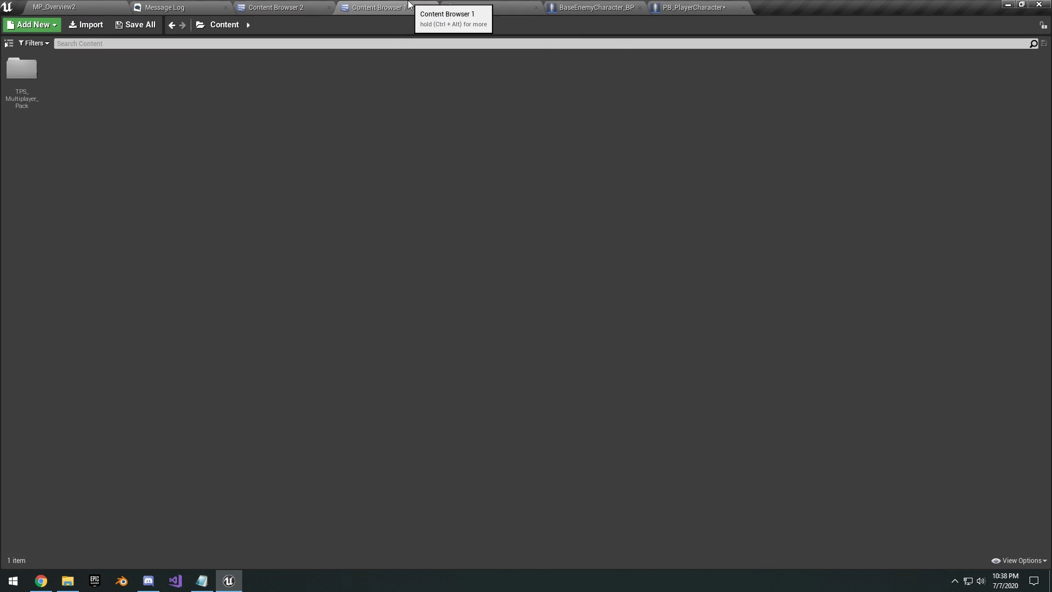
left_click(276, 7)
left_click(376, 24)
left_click(692, 7)
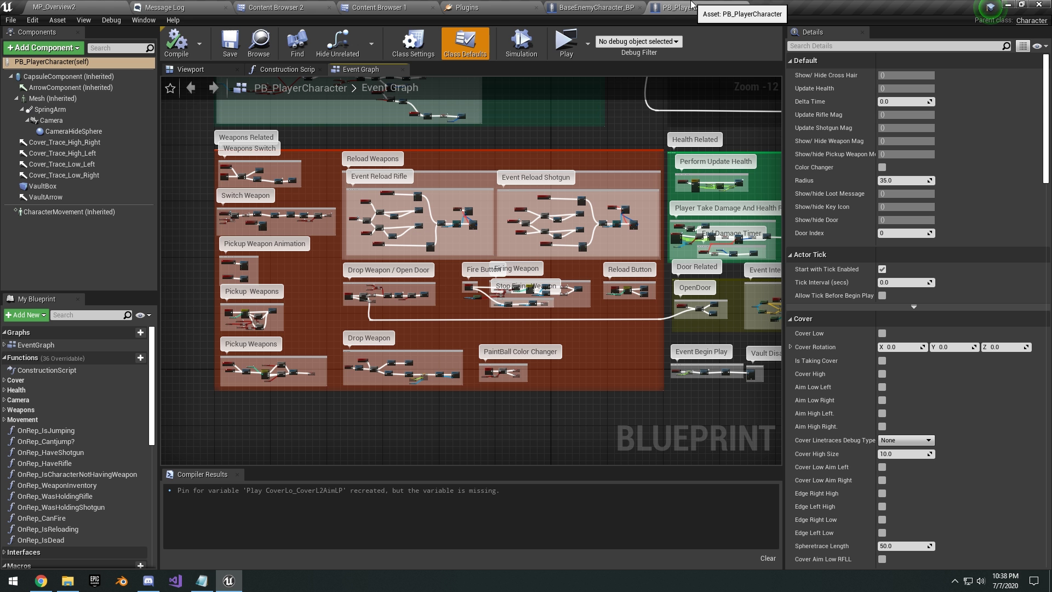
left_click(213, 70)
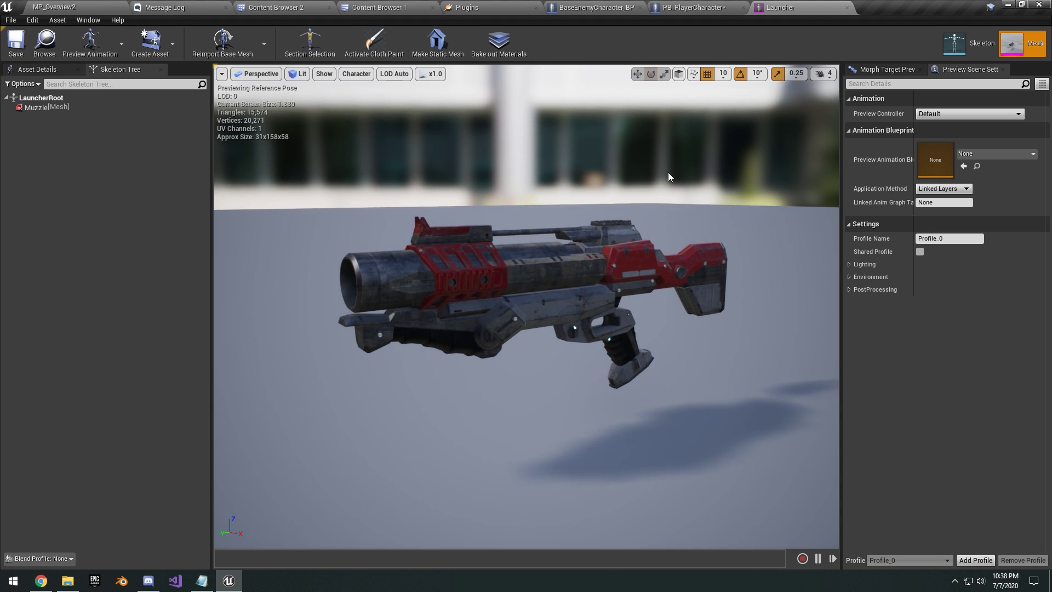
right_click_drag(669, 173, 630, 162)
Return to the MP_Overview2 level and survey its checkered maze, towers and wall posters from above
left_click(55, 7)
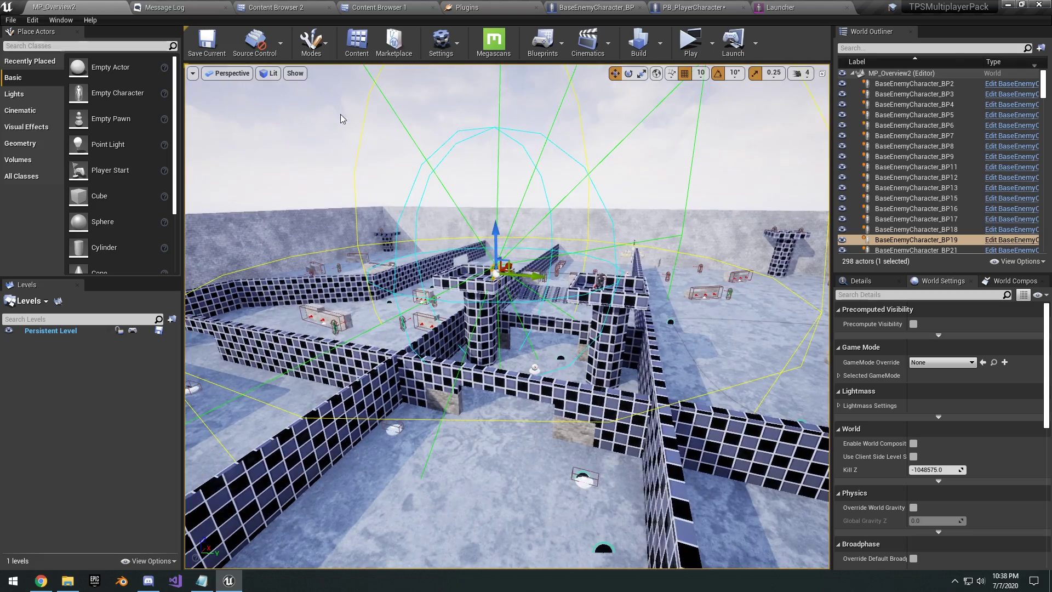
key("s")
mouse_move(343, 118)
right_mouse_down()
mouse_move(351, 144)
mouse_move(340, 130)
right_mouse_up()
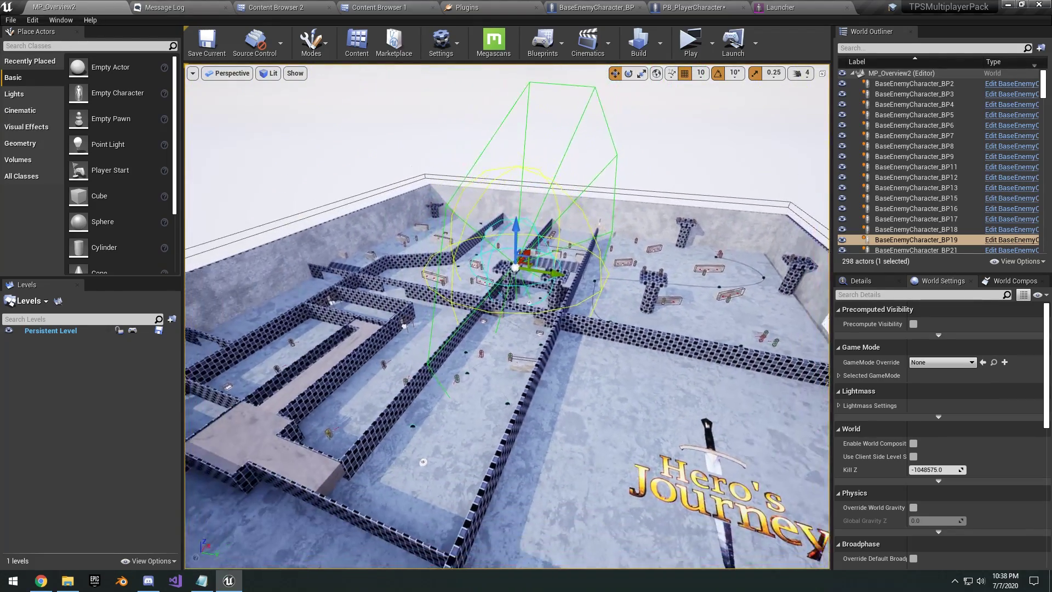
key("d")
right_click_drag(589, 188, 529, 161)
key("w")
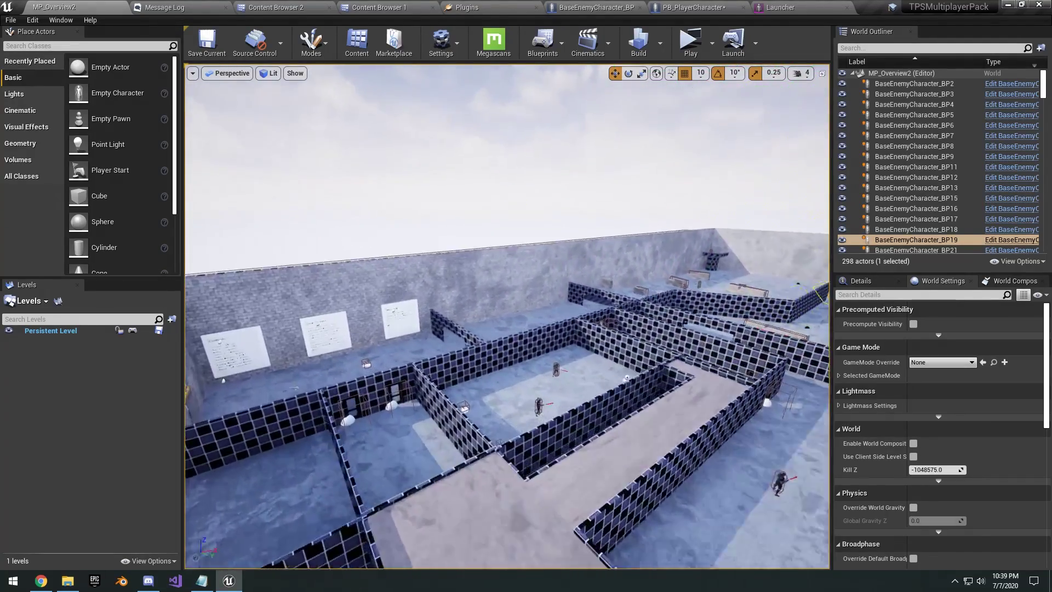
right_click_drag(277, 104, 278, 93)
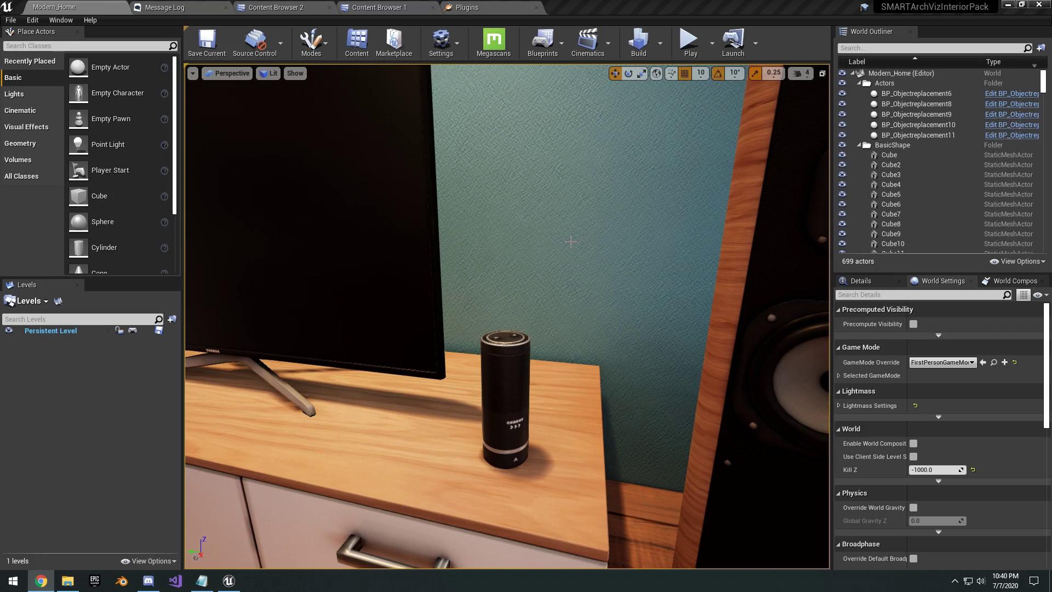
In the SMARTArchVizInteriorPack project, fly through the Modern_Home level from the television cabinet across the living room to the kitchen
right_click_drag(530, 258, 328, 214)
key("w")
key("s")
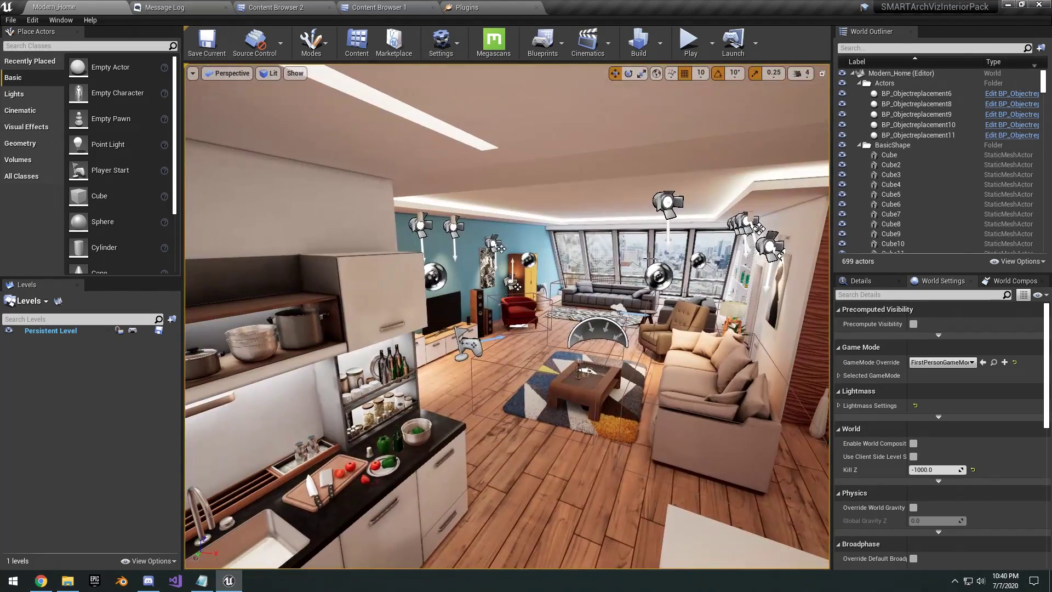
key("s")
right_click_drag(682, 243, 572, 244)
key("s")
key("w")
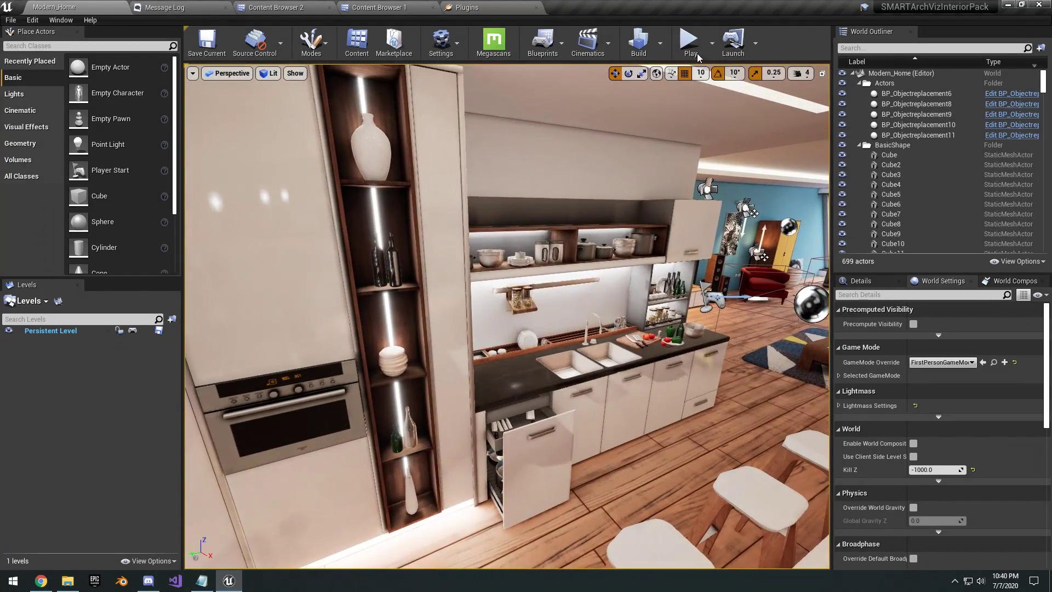
Play the Modern_Home level in the editor and walk from the living room to the kitchen island and open drawer
left_click(693, 46)
left_click(728, 117)
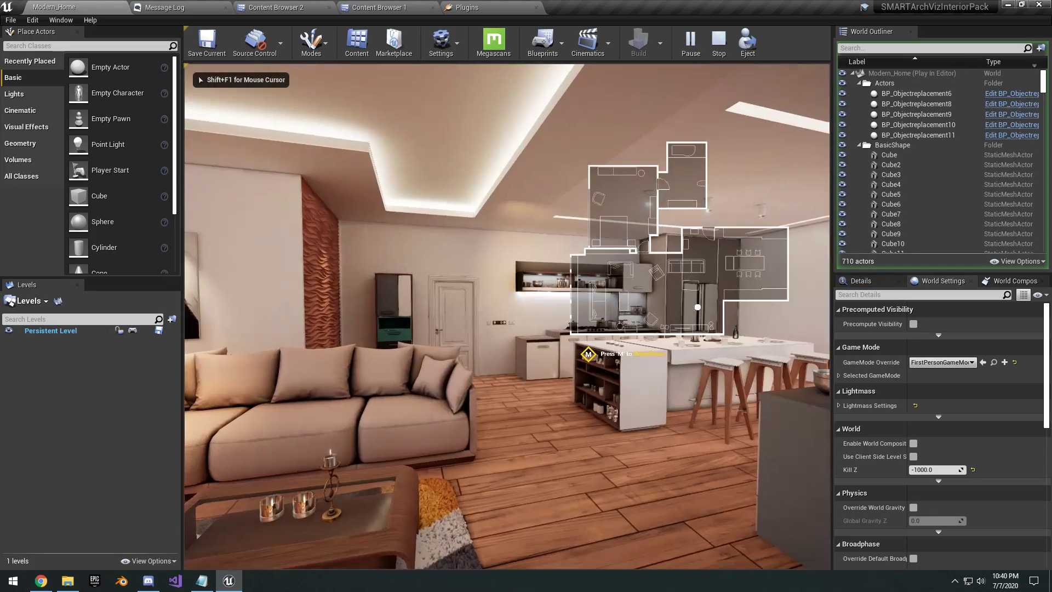
key("w")
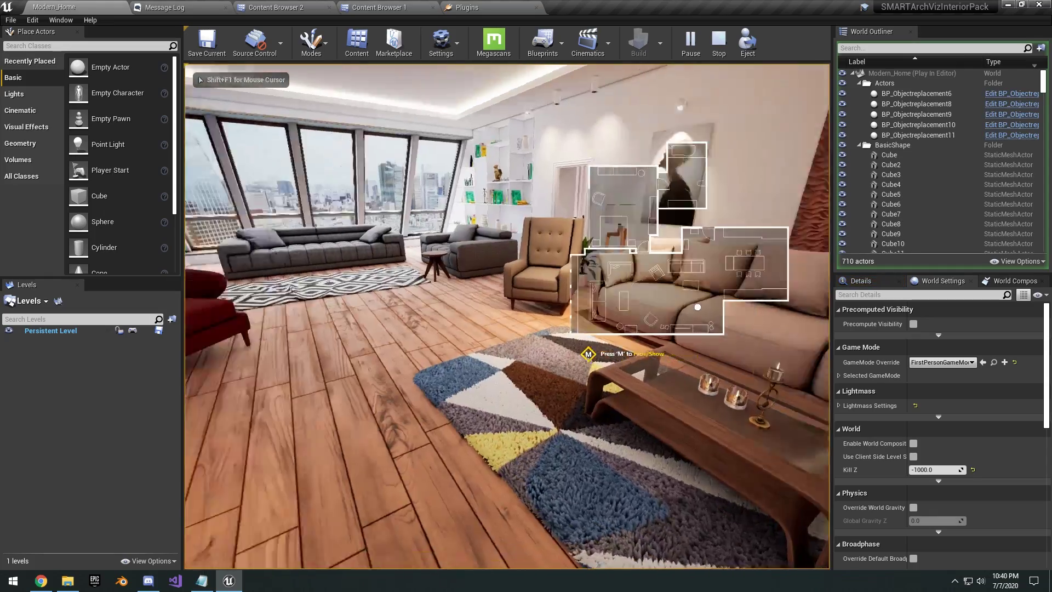
key("w")
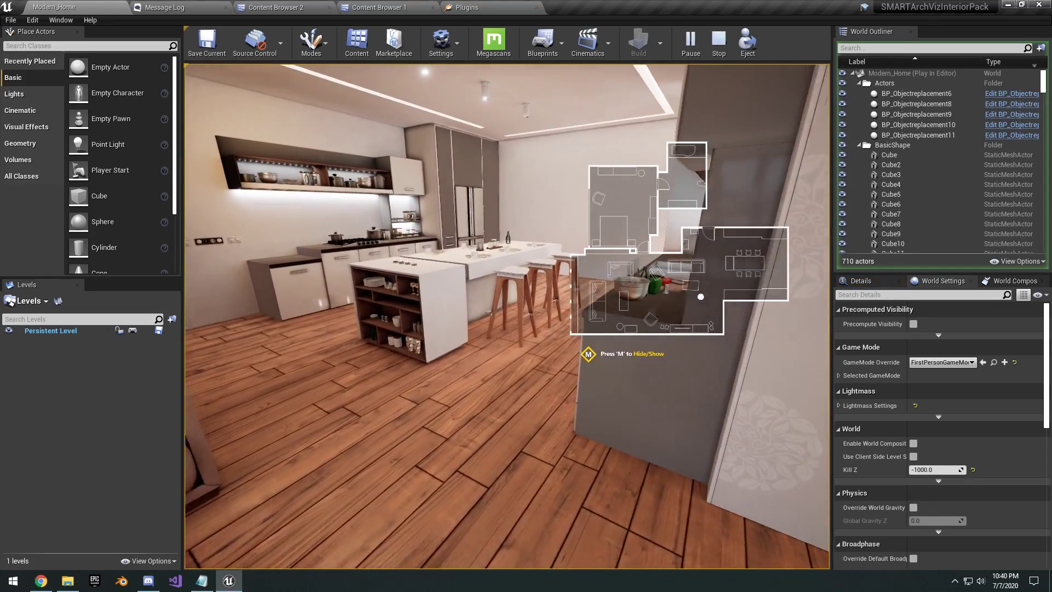
key("w")
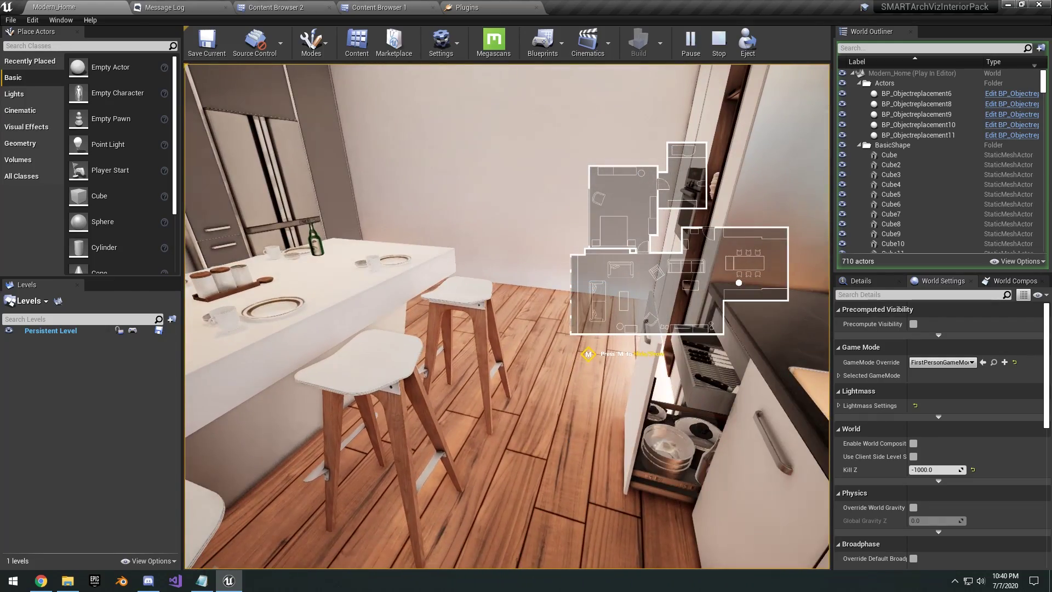
Hide the floor plan map overlay and show the running walkthrough in full screen
key("m")
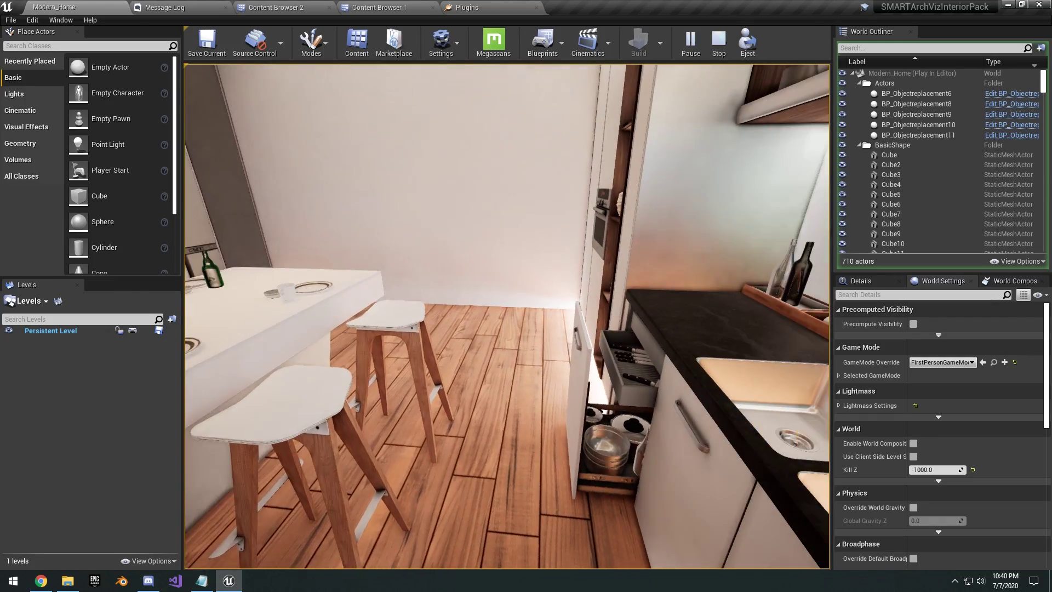
key("F11")
key("s")
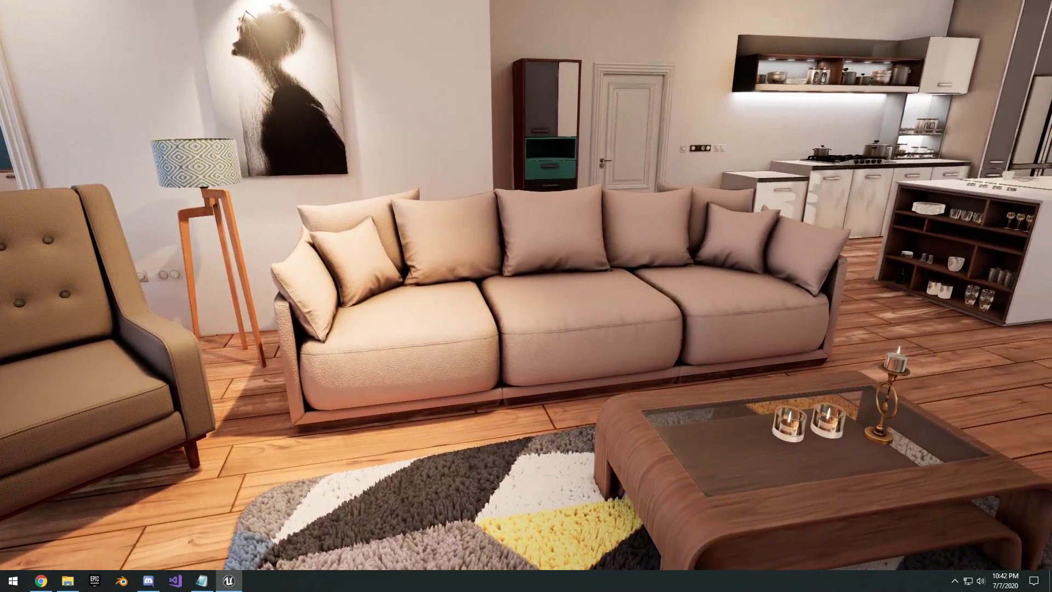
Turn off game view to show the editor icons around the beige sofa, and take the viewport out of full screen
key("g")
right_click_drag(277, 122, 235, 107)
right_click_drag(505, 183, 507, 181)
key("F11")
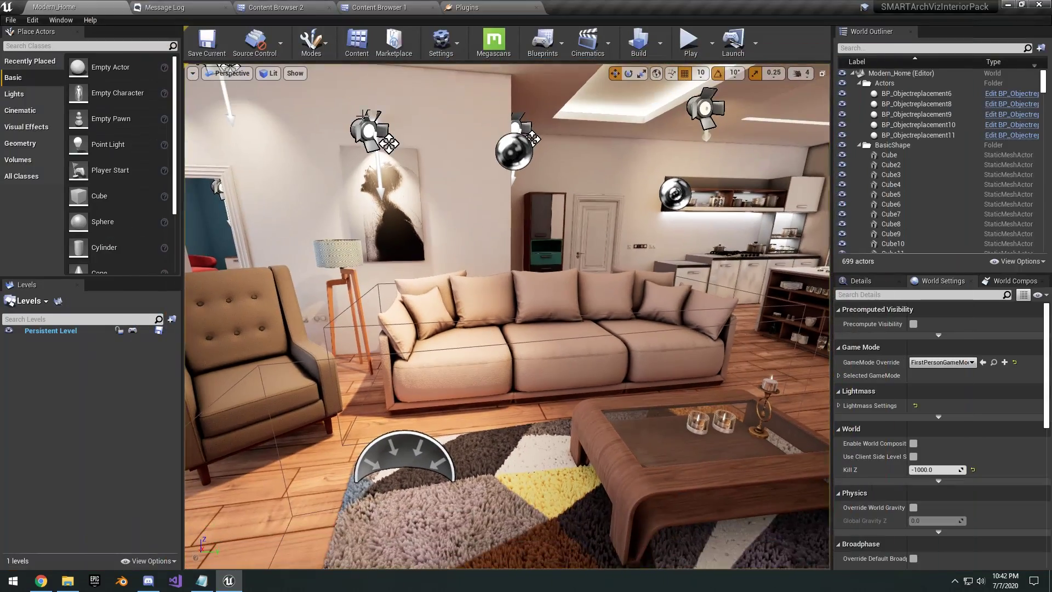
Open the Assets_Show level of the interior pack
left_click(203, 8)
left_click(272, 7)
double_click(22, 69)
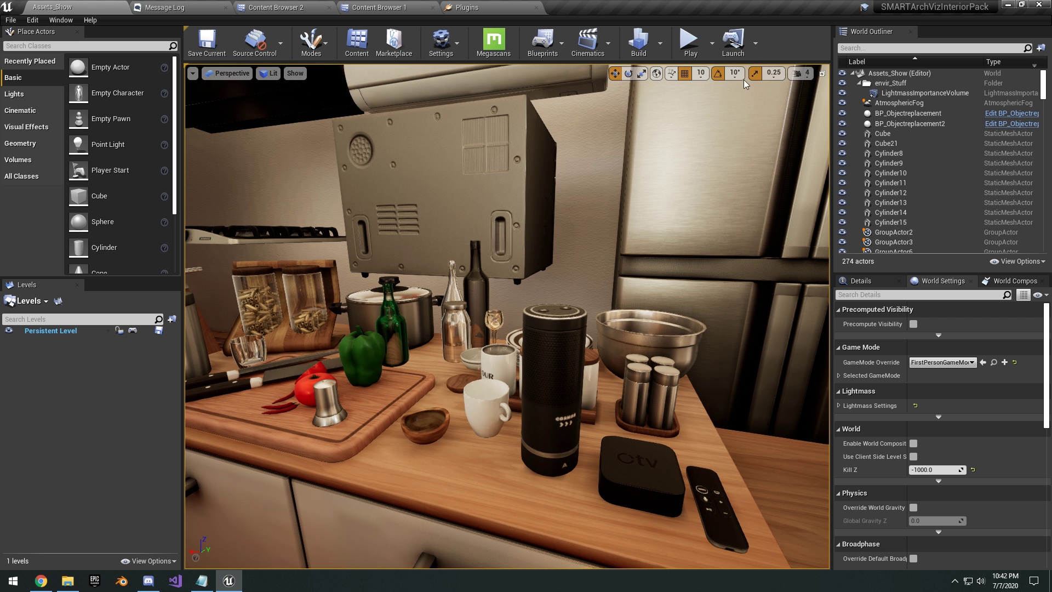
Examine the smart speaker and kitchenware on the counter, and the television standing on its wooden cabinet
right_click_drag(668, 275, 681, 285)
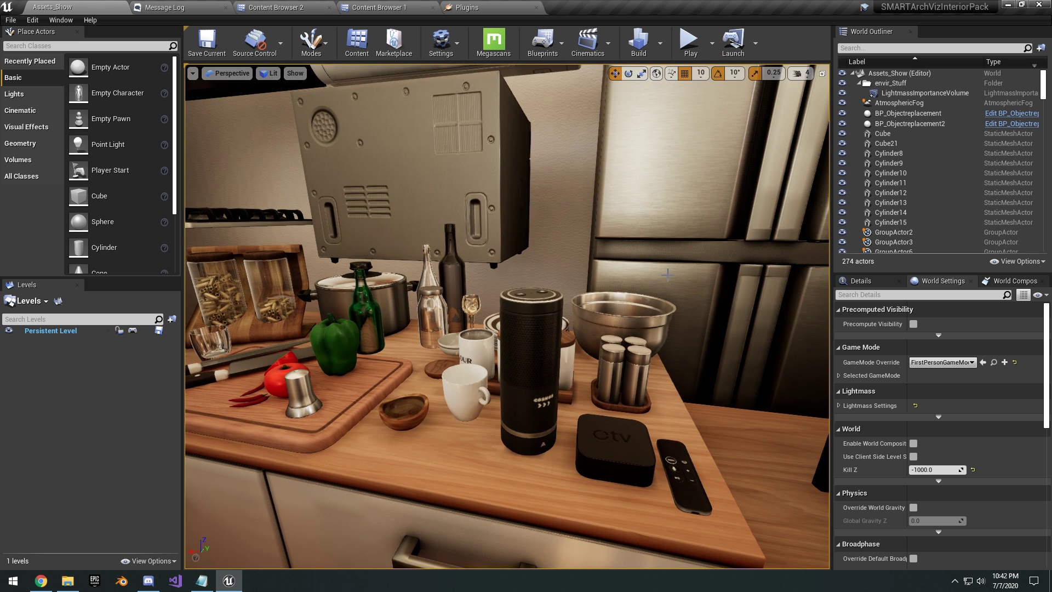
left_click(543, 341)
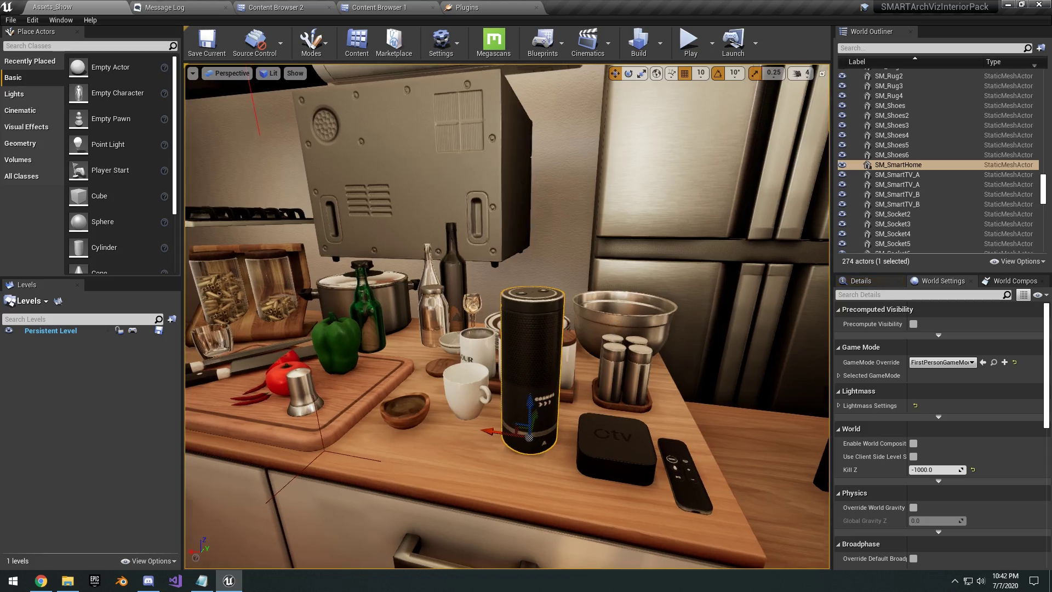
key("s")
right_click_drag(543, 341, 518, 356)
key("w")
scroll(527, 351, "down", 1)
key("s")
right_click_drag(570, 288, 570, 288)
right_click_drag(503, 352, 503, 351)
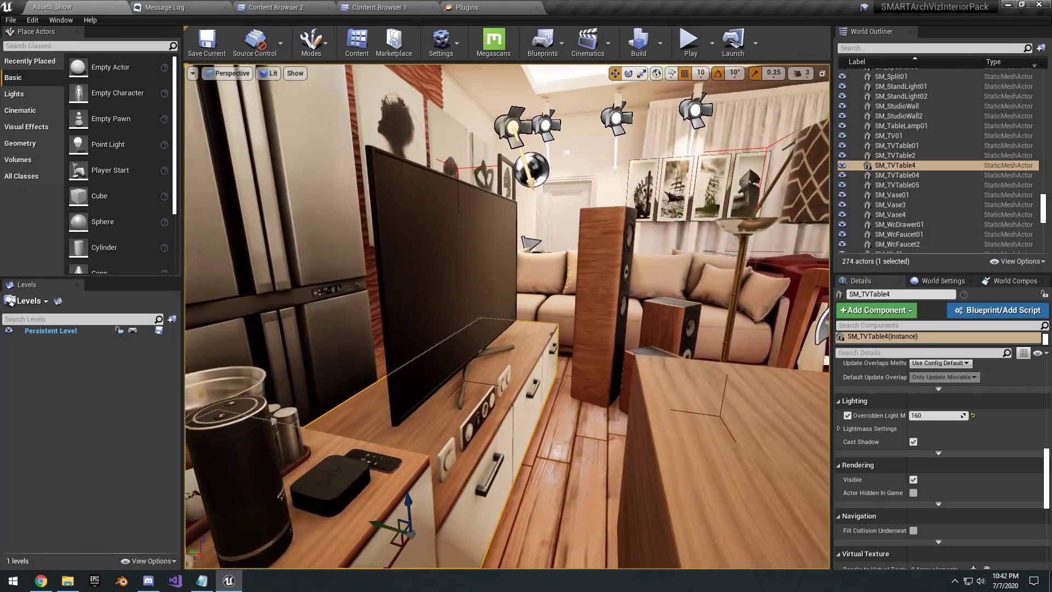
Examine the brown tufted leather sofa with its footstool and the grey corner sofa beside it
right_click_drag(504, 351, 503, 352)
key("a")
right_click_drag(610, 364, 609, 364)
key("d")
right_click_drag(518, 319, 518, 319)
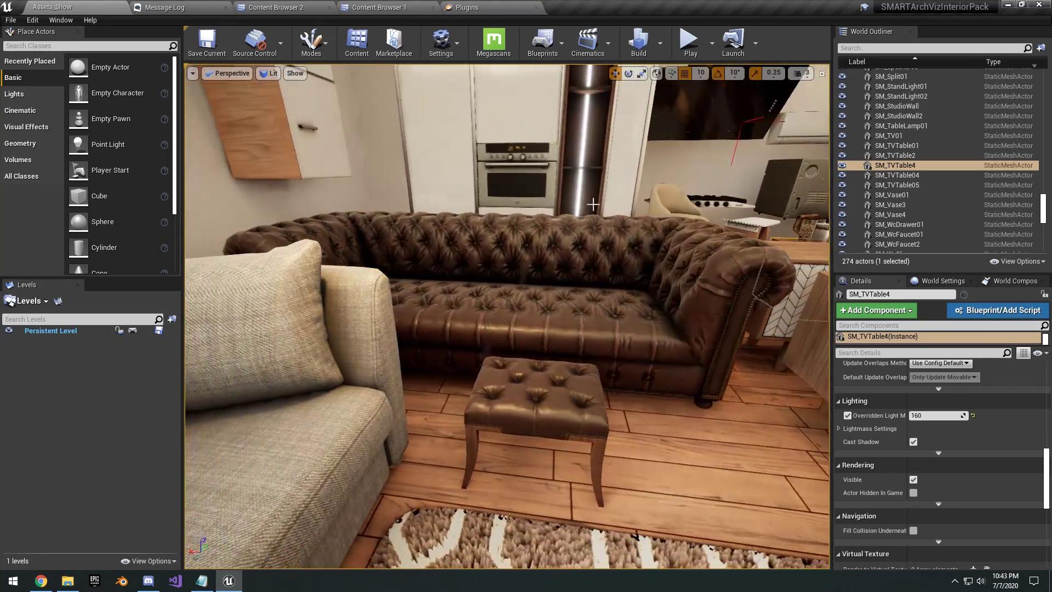
right_click_drag(593, 205, 593, 204)
left_click(642, 302)
right_click_drag(641, 302, 642, 302)
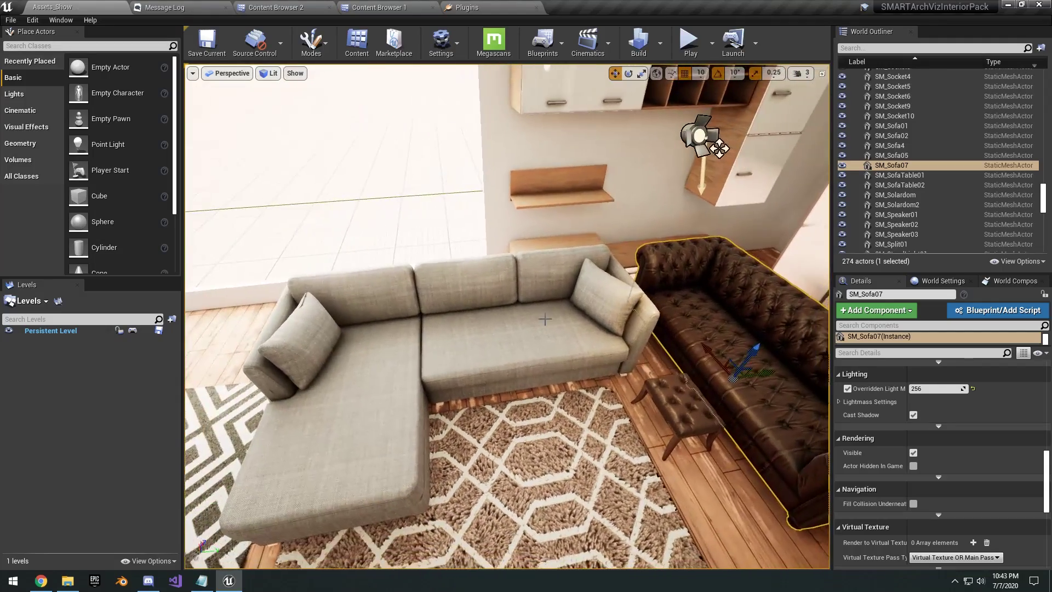
left_click(545, 319)
right_click_drag(545, 319, 544, 319)
left_click(545, 319)
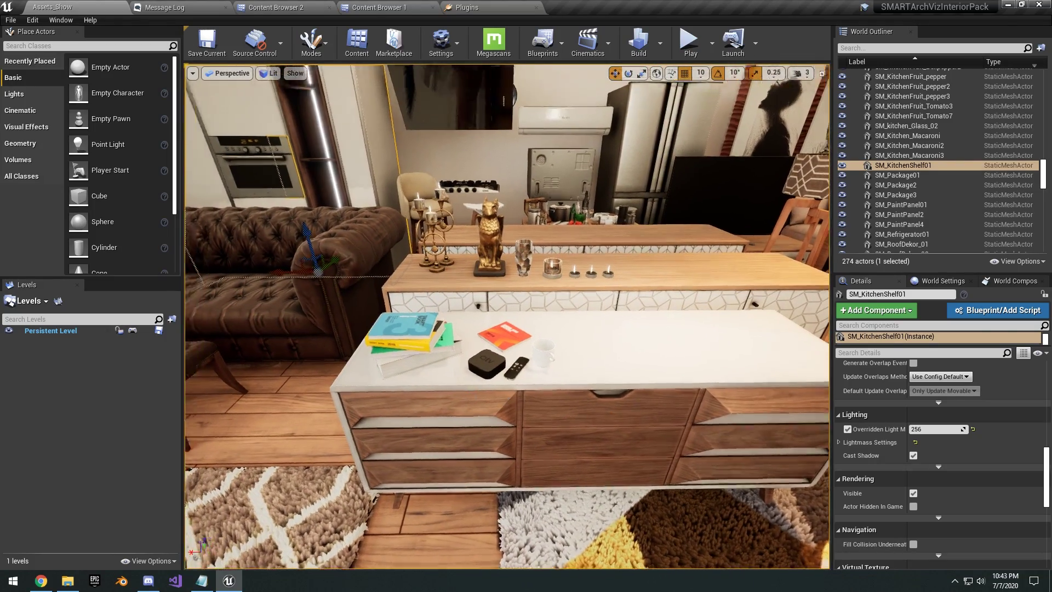
Examine the white drawer unit, the portrait paintings on the wall and the four framed ship pictures
right_click_drag(545, 319, 509, 319)
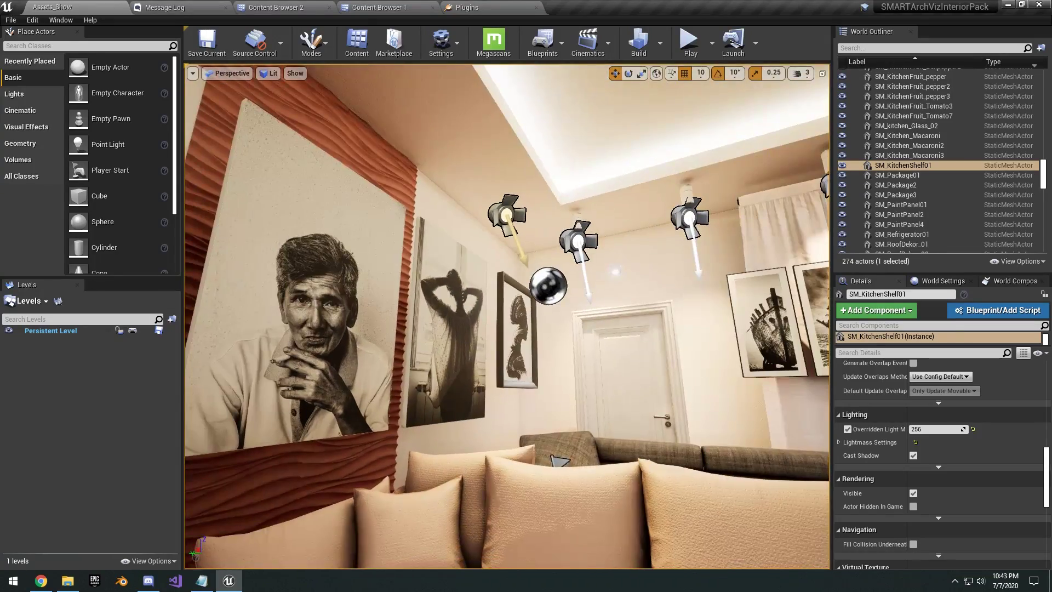
right_click_drag(507, 316, 573, 316)
key("w")
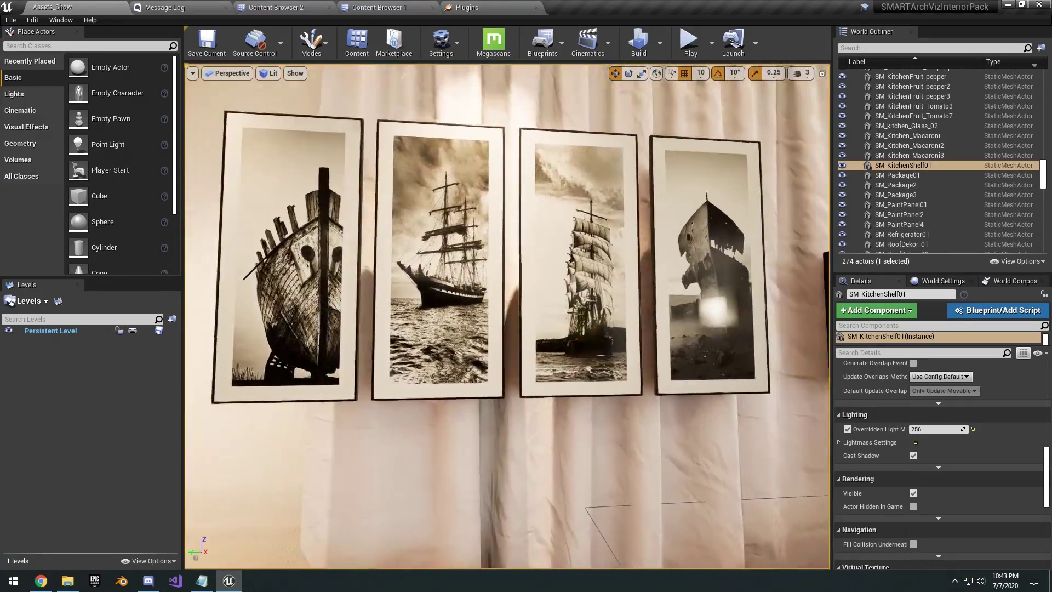
right_click_drag(539, 345, 573, 425)
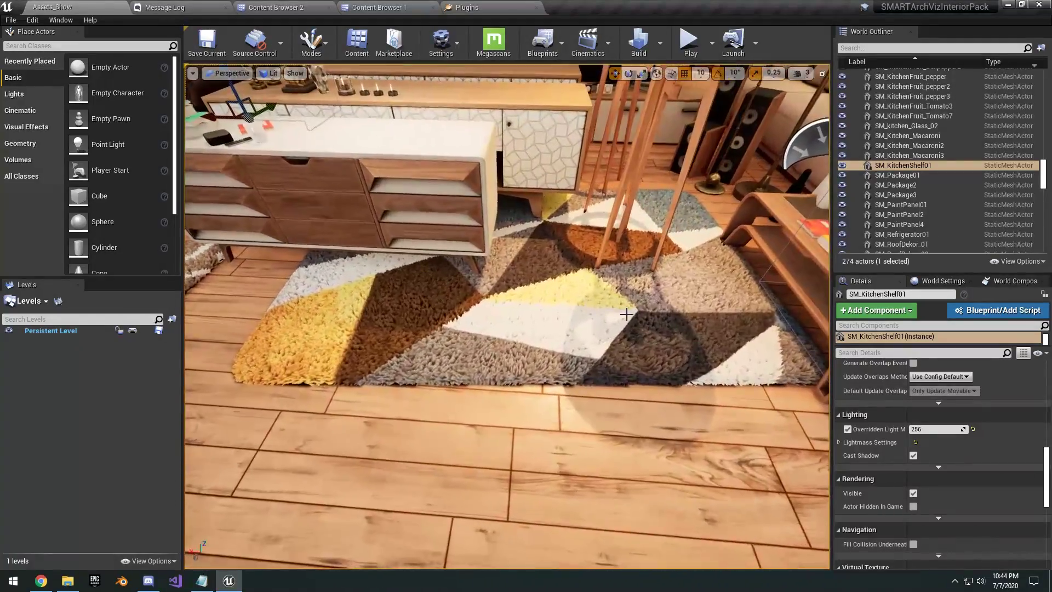
Inspect the multicoloured shaggy rug, the red Persian carpet under the bed and the black-and-white geometric carpet
left_click(523, 257)
left_click(540, 282)
right_click_drag(540, 282, 690, 287)
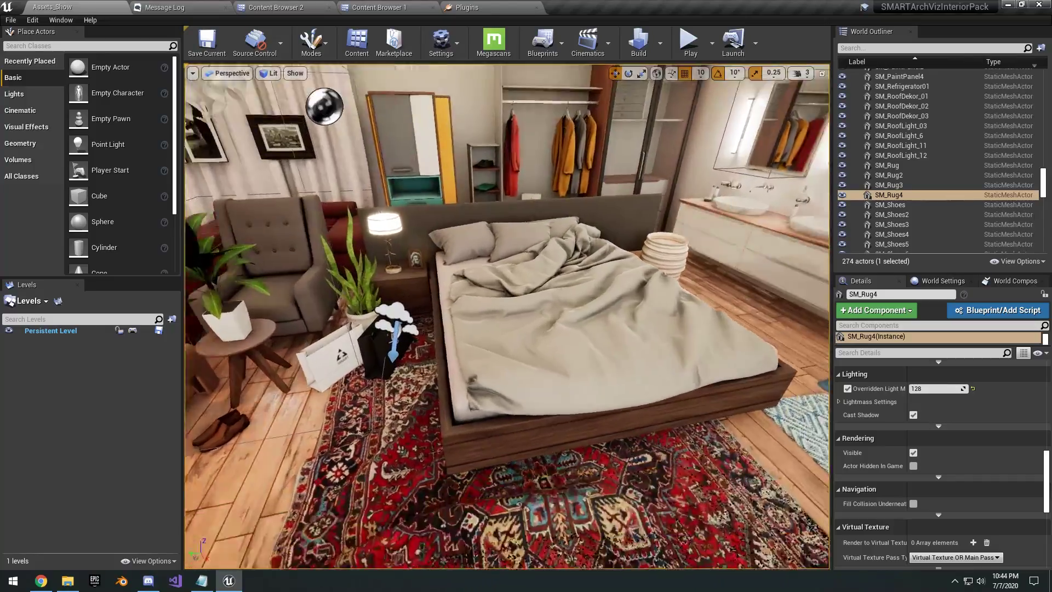
left_click(570, 299)
right_click_drag(540, 282, 428, 438)
left_click(559, 312)
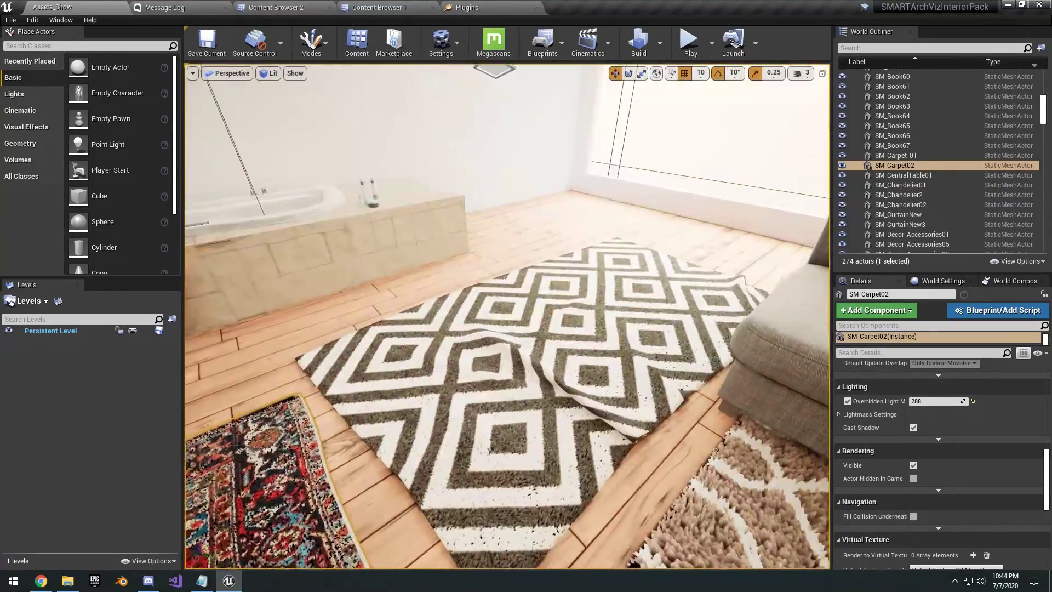
left_click(554, 315)
right_click_drag(553, 315, 438, 236)
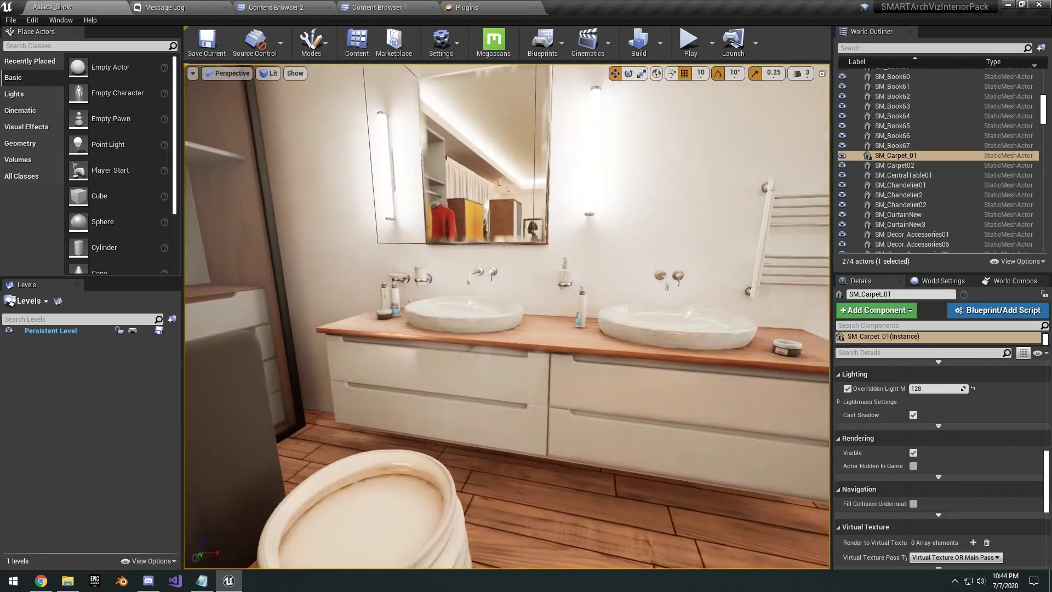
Inspect the ribbed white vase near the washbasins and the cardigans hanging in the open wardrobe
right_click_drag(507, 316, 526, 274)
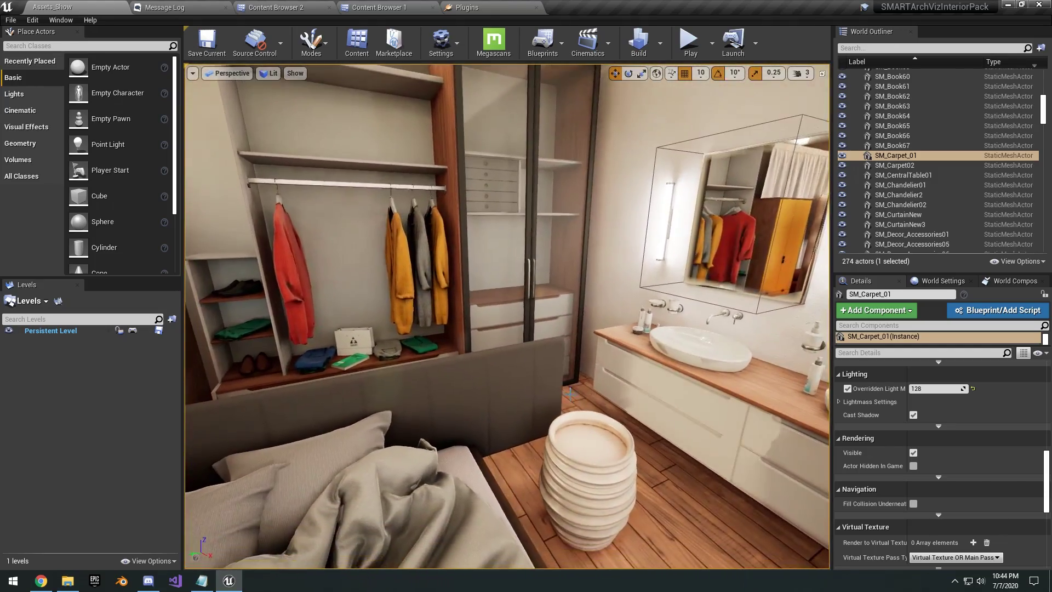
left_click(581, 436)
right_click_drag(581, 436, 488, 411)
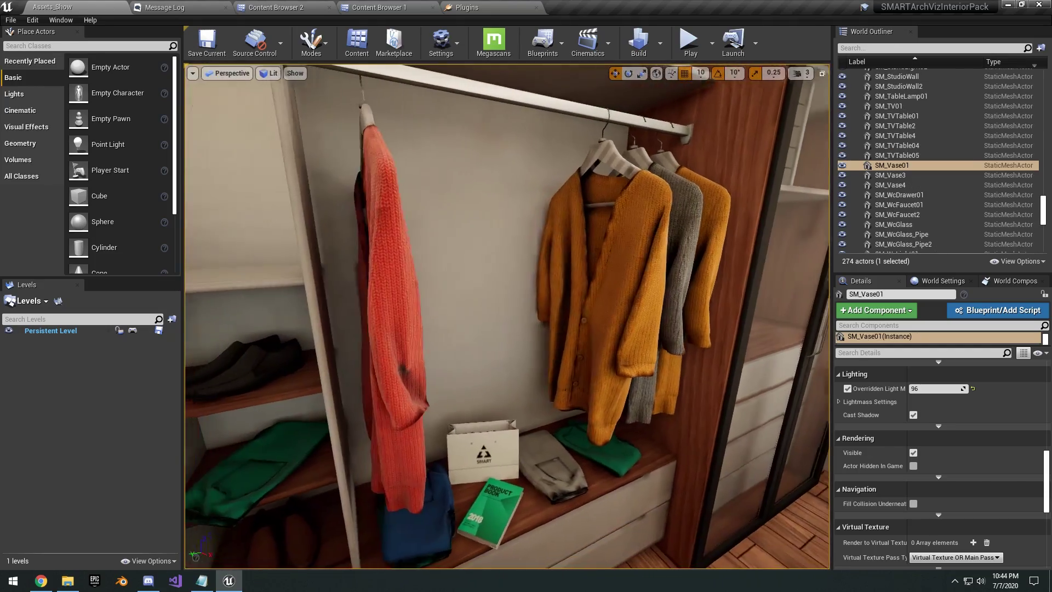
left_click(589, 287)
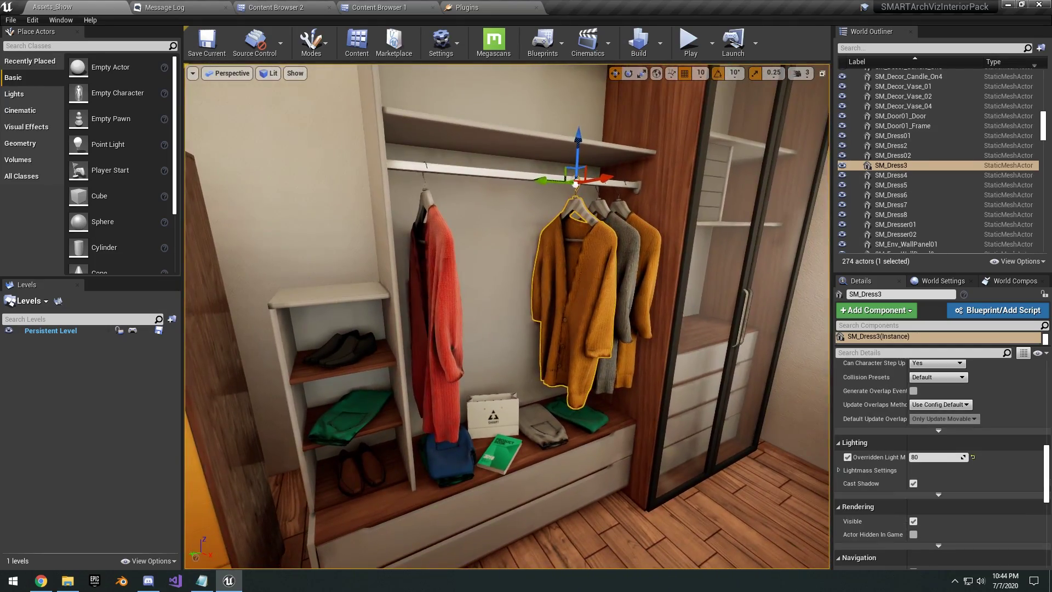
left_click(441, 285)
right_click_drag(442, 285, 496, 291)
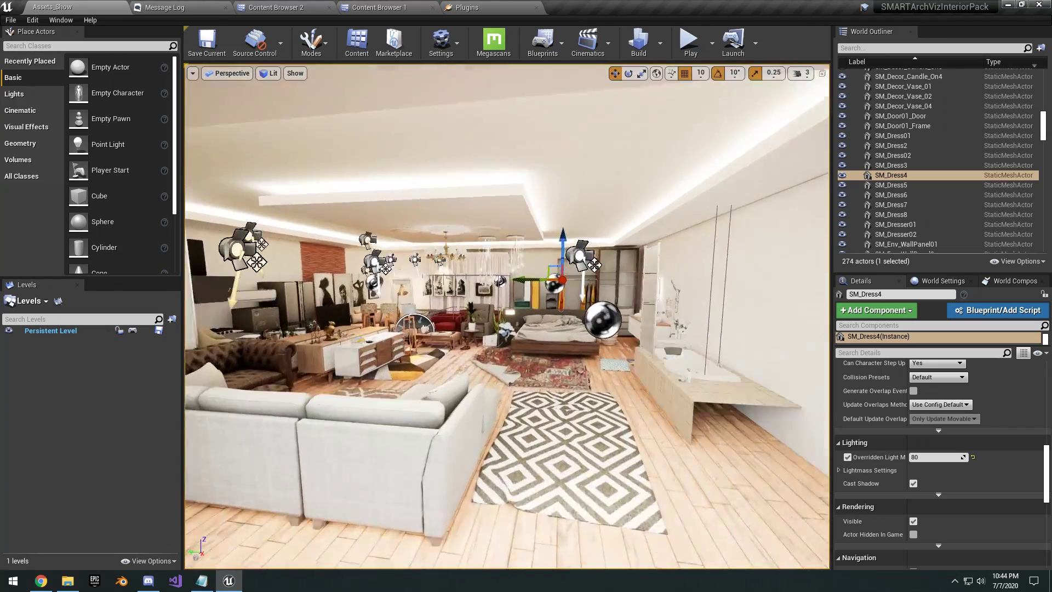
Show the whole showroom in Brush Wireframe view mode to examine the mesh density of the furniture
key("w")
mouse_move(462, 275)
right_mouse_down()
mouse_move(433, 275)
mouse_move(462, 275)
mouse_move(591, 323)
mouse_move(405, 313)
right_mouse_up()
key("alt+2")
key("w")
key("s")
right_click_drag(474, 316, 466, 315)
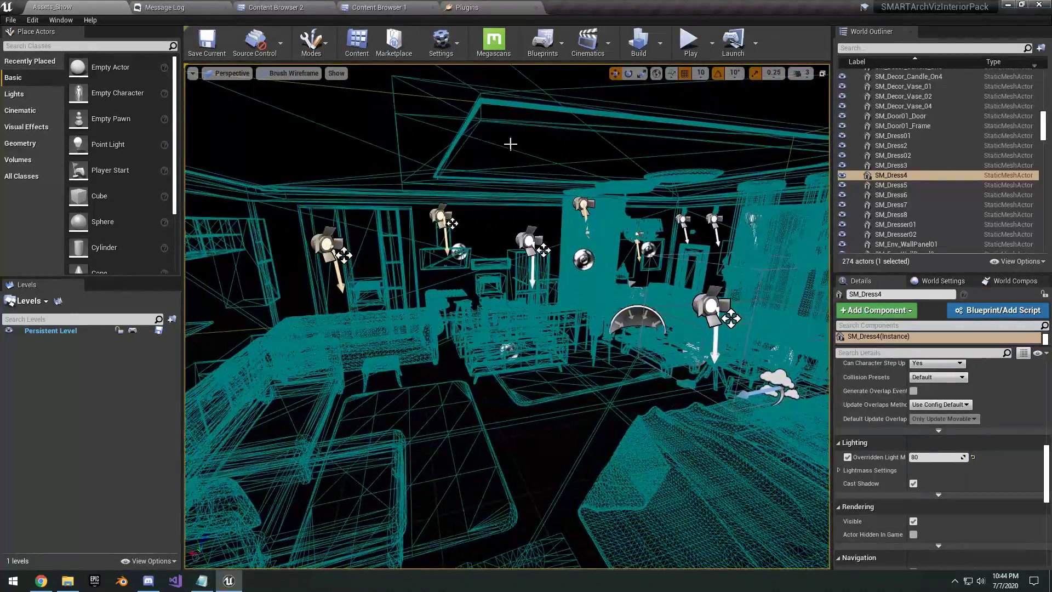
Switch the viewport to Mesh LOD Coloration and inspect the building from outside at varying distances
left_click(291, 73)
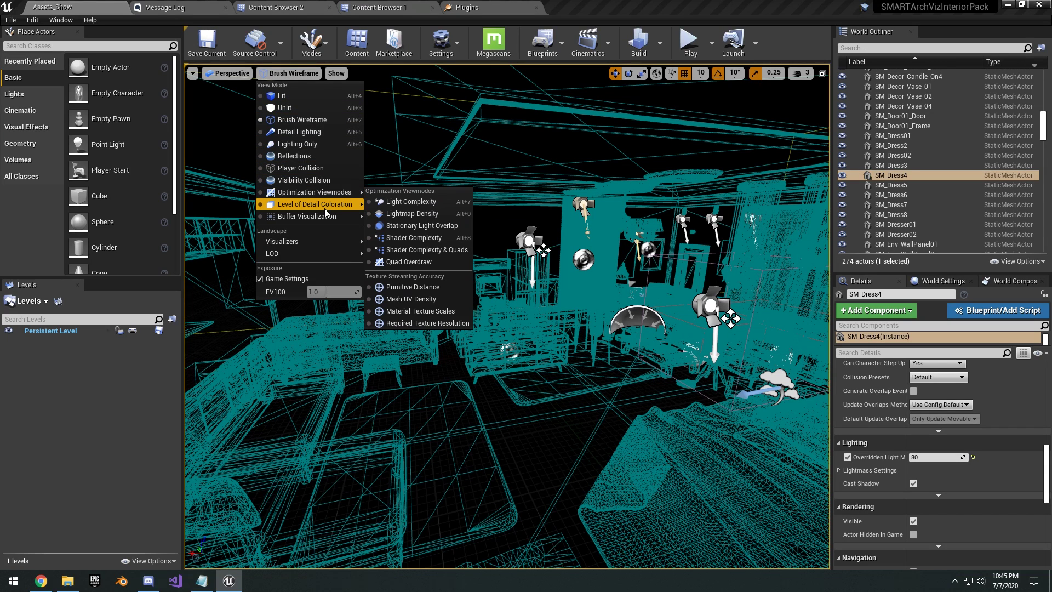
left_click(392, 214)
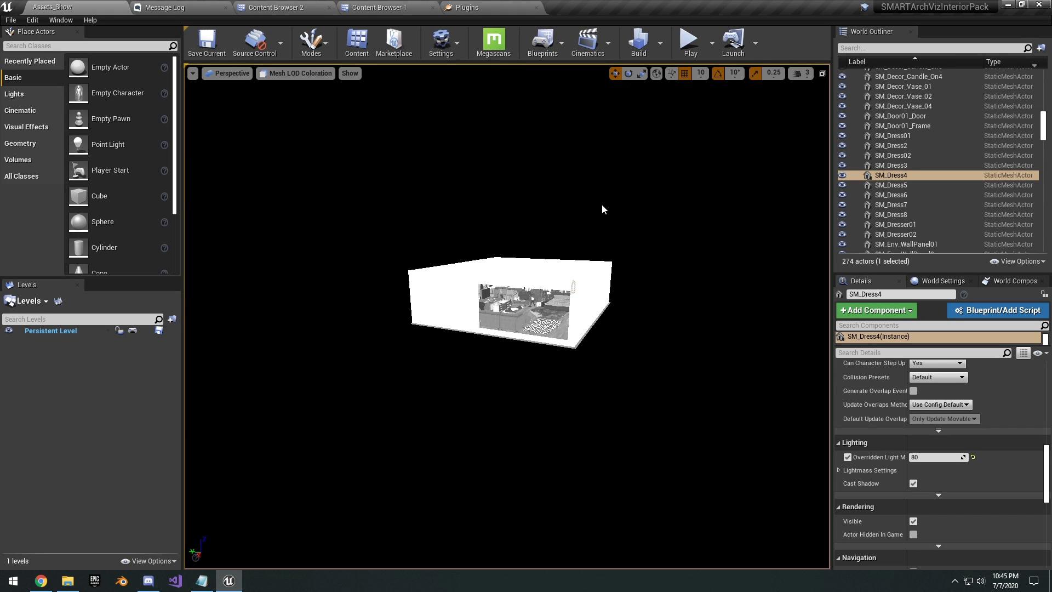
scroll(636, 210, "up", 8)
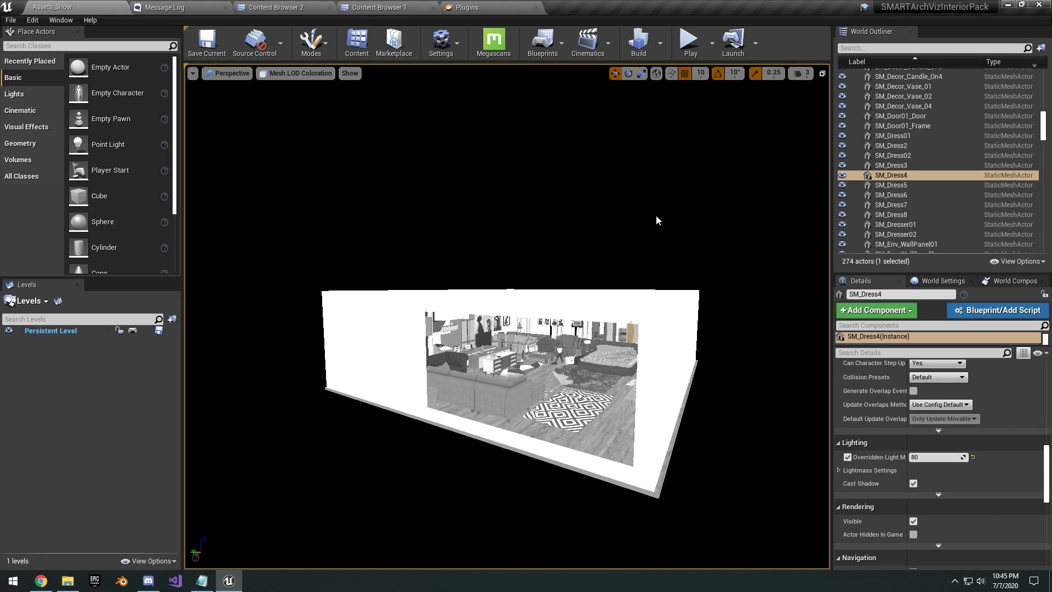
right_click_drag(636, 211, 532, 225)
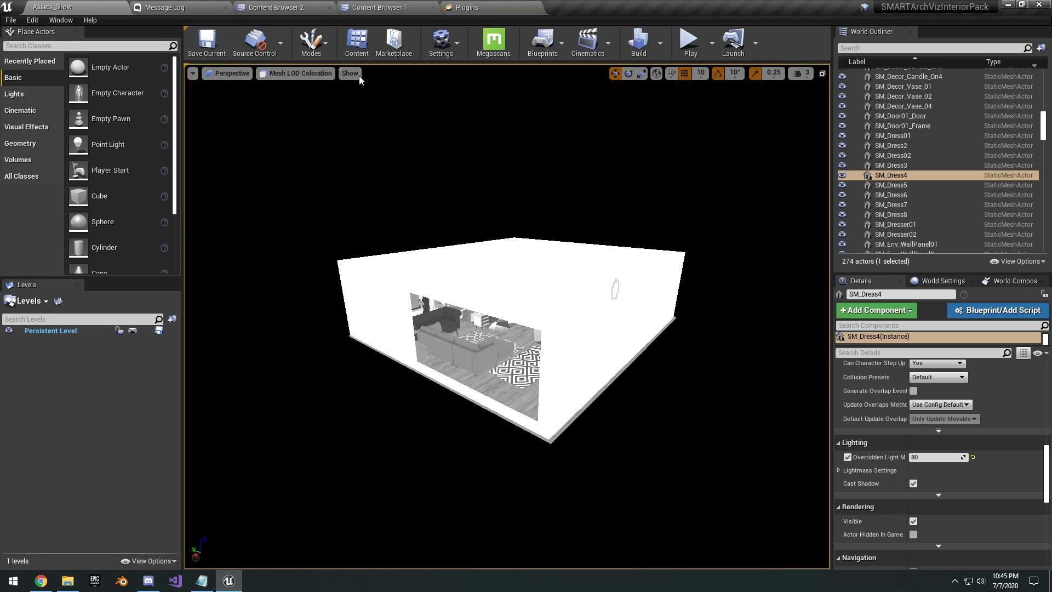
Return the viewport to Lit view mode and fly back towards the showroom
left_click(301, 74)
left_click(299, 95)
key("w")
right_click_drag(345, 82, 282, 63)
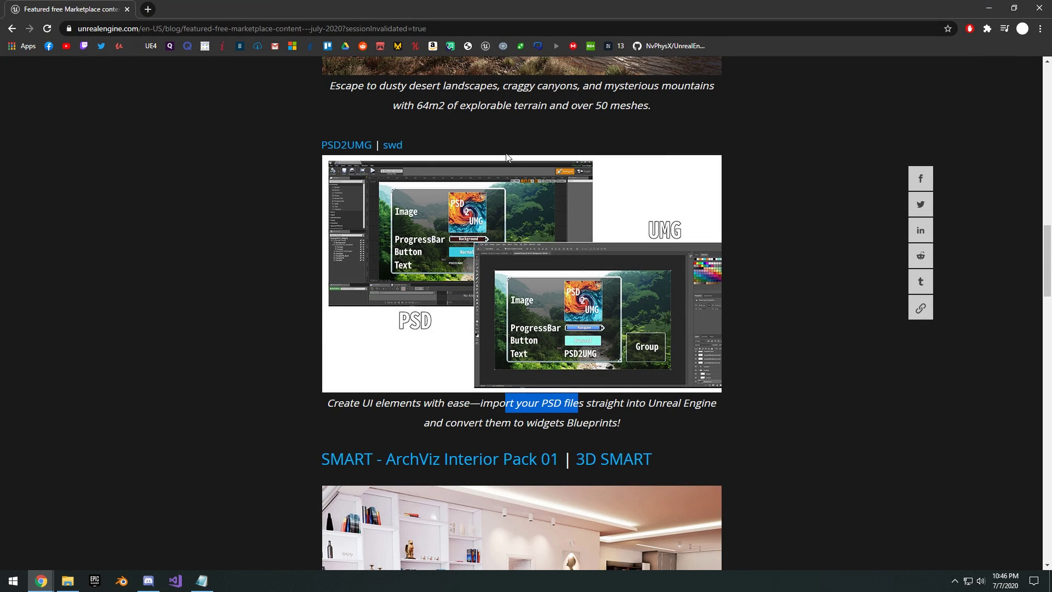
left_click(757, 270)
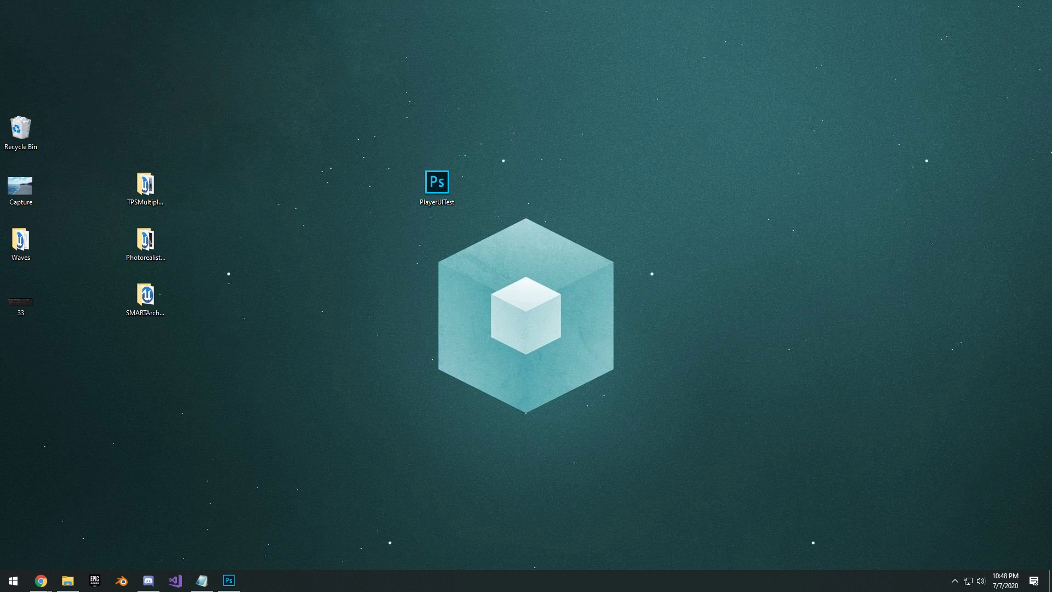
Turn on file name extensions in File Explorer and close its window
left_click(67, 580)
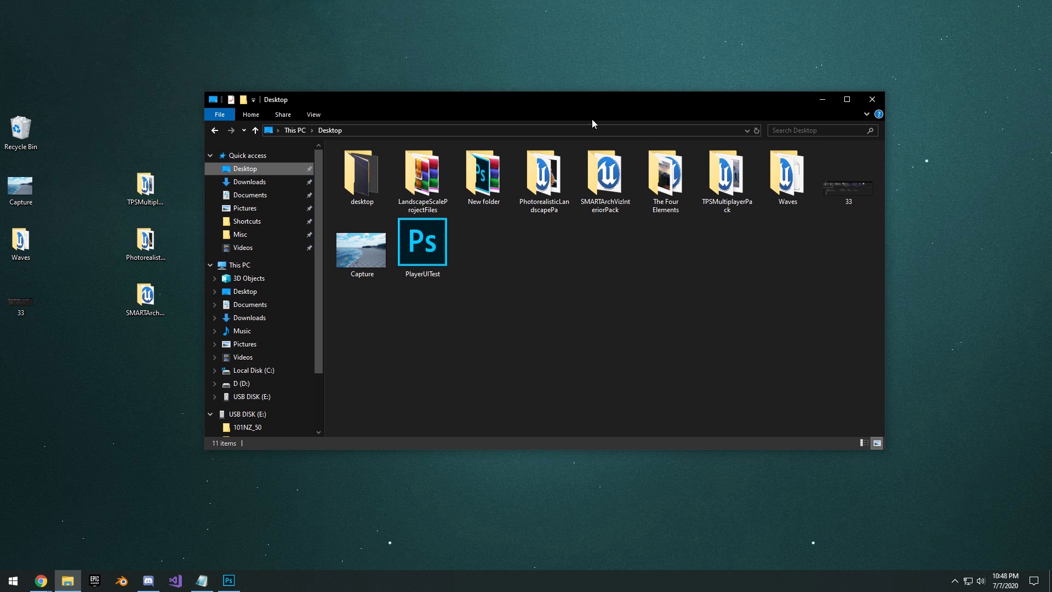
left_click(866, 114)
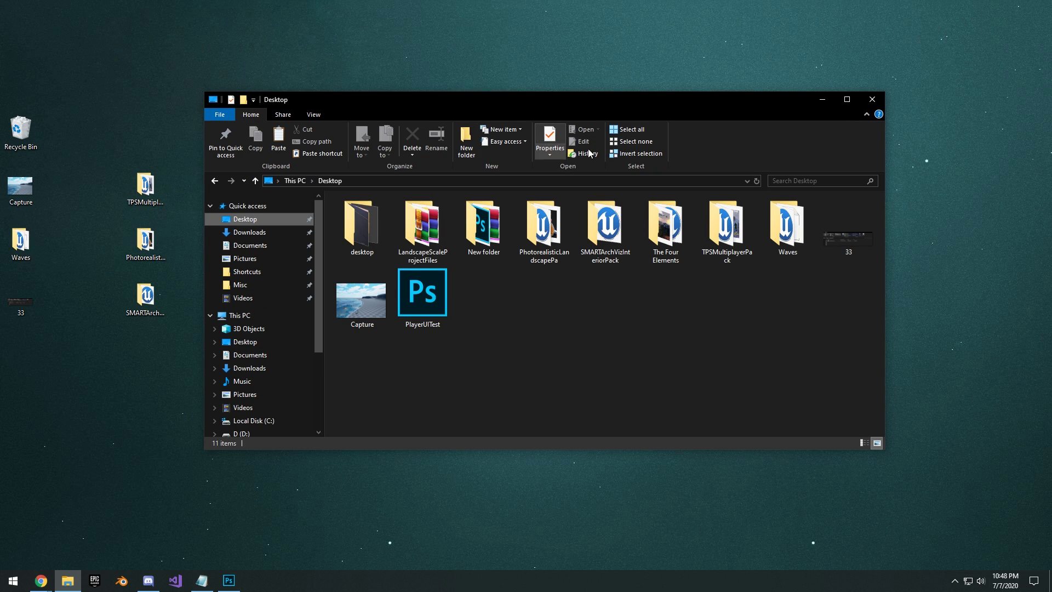
scroll(517, 138, "down", 2)
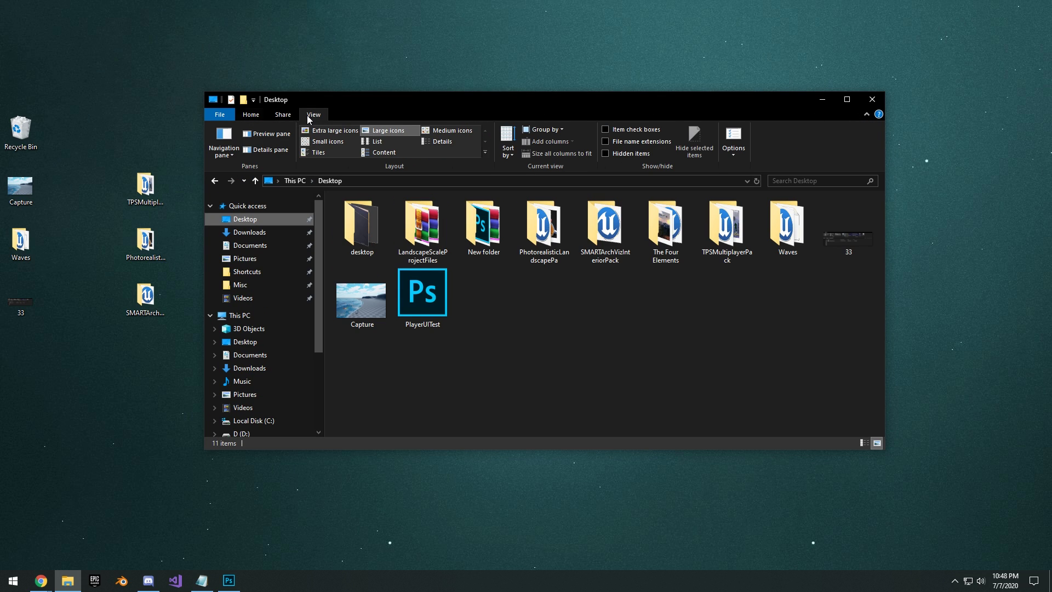
left_click(606, 141)
left_click(872, 100)
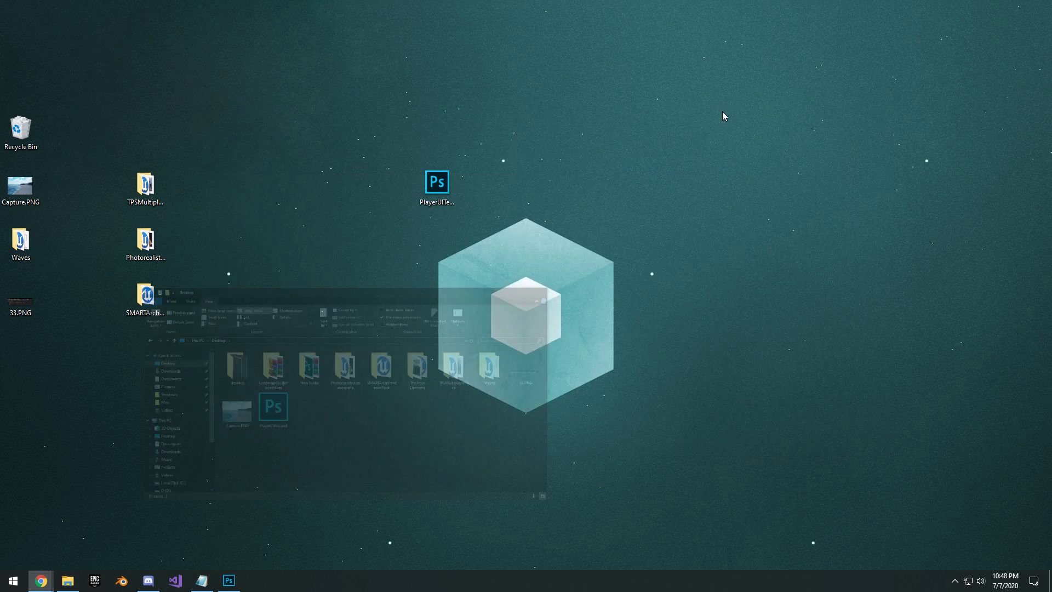
Rename the Photoshop file on the desktop as PlayerUITest.psdumg and accept the extension change
left_click(437, 204)
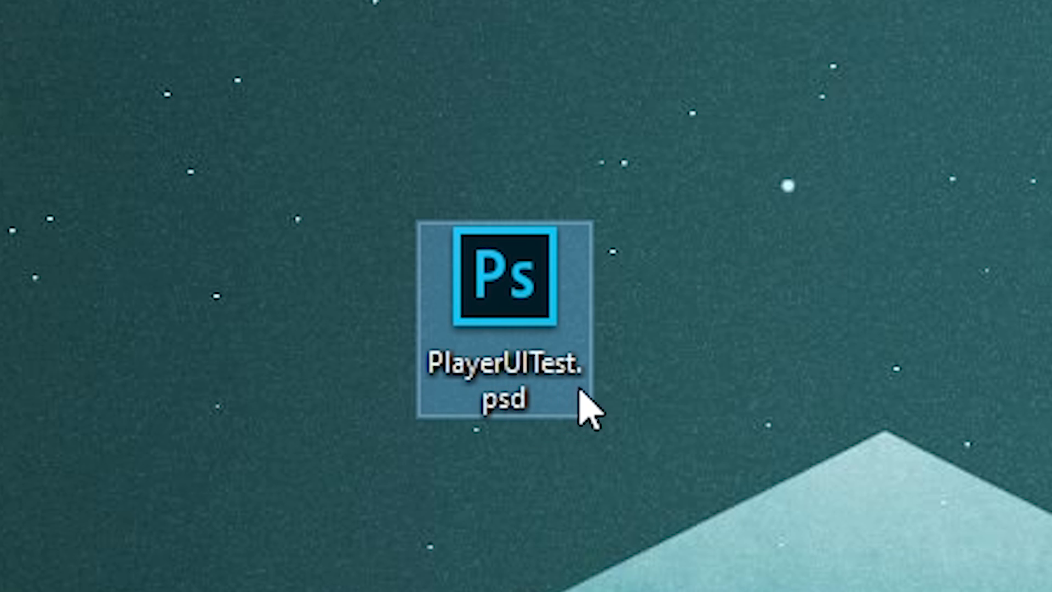
key("F2")
left_click(532, 377)
left_click(540, 384)
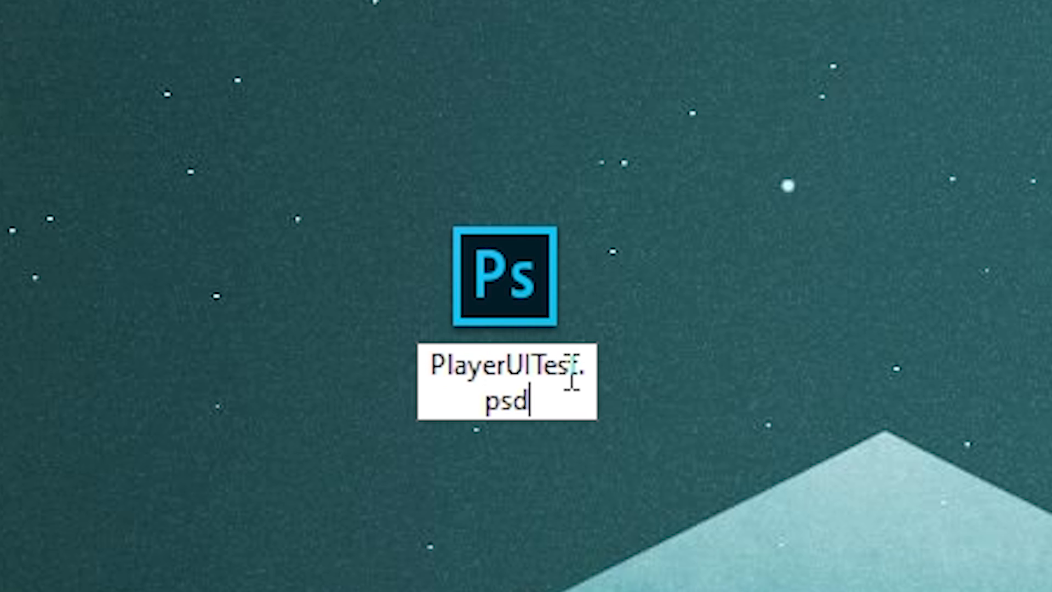
type("umg")
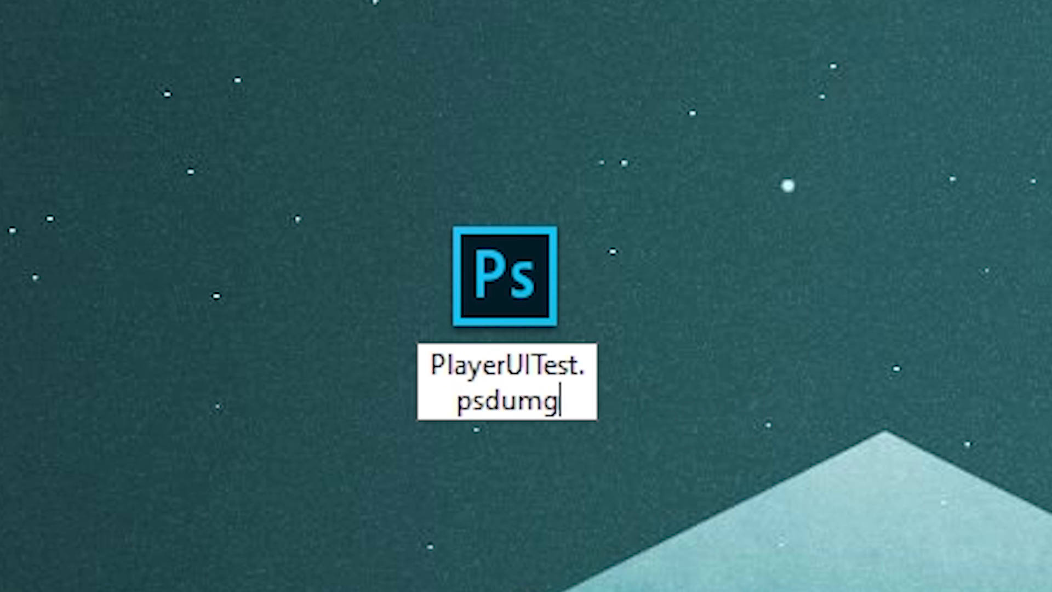
key("Return")
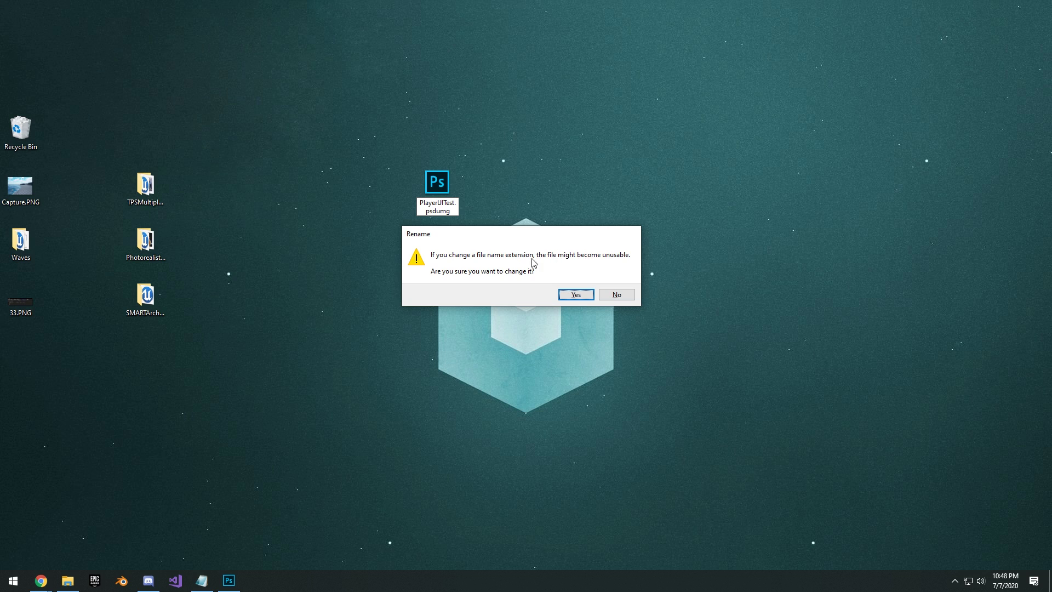
left_click(575, 295)
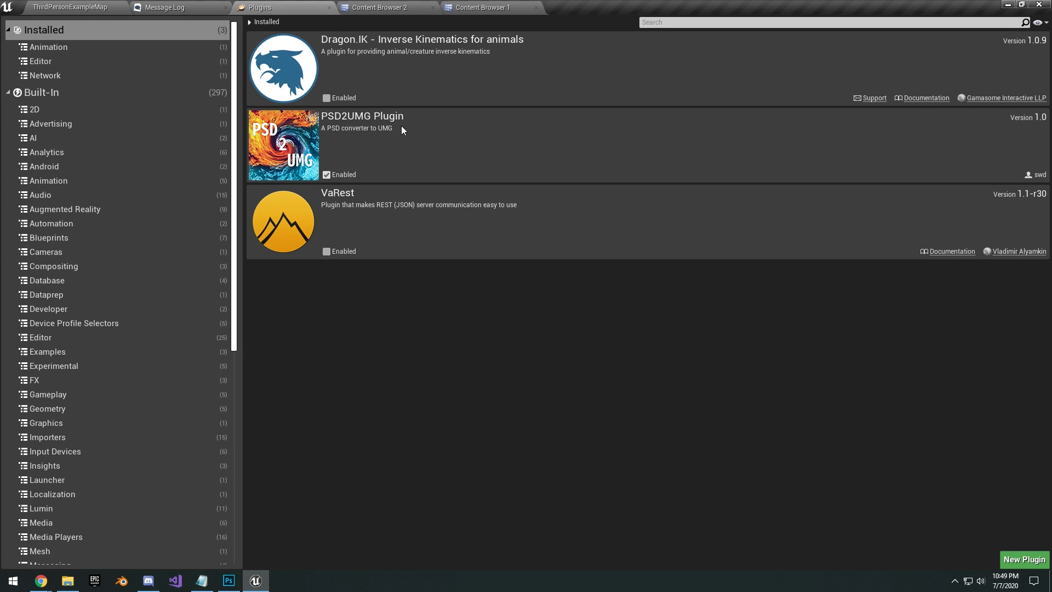
Import the PlayerUITest file from the desktop into the project's ThirdPersonBP Blueprints folder
left_click(326, 174)
left_click(496, 8)
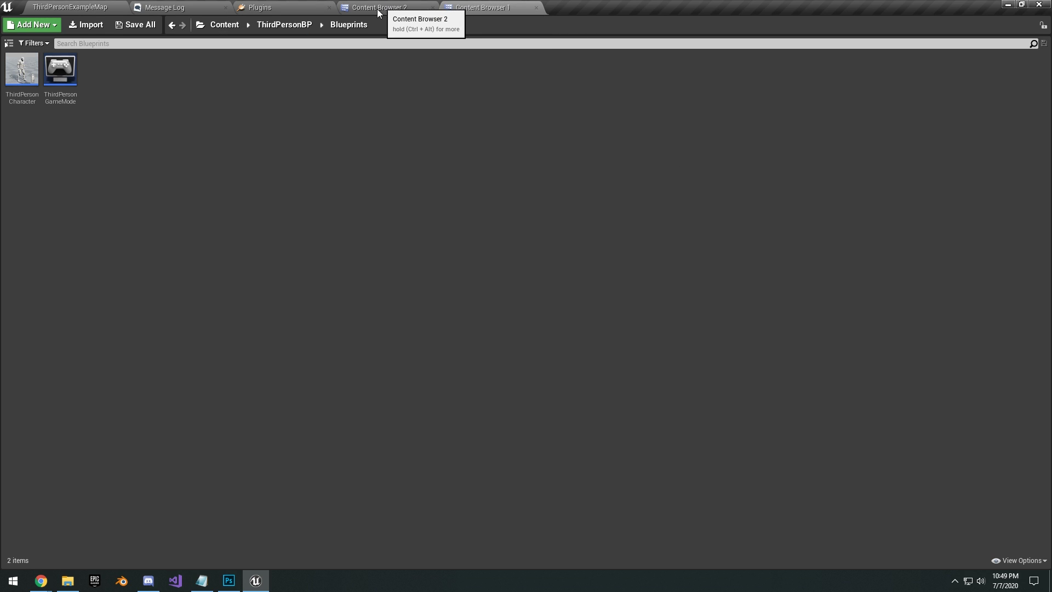
left_click_drag(657, 5, 603, 217)
left_click_drag(441, 186, 444, 130)
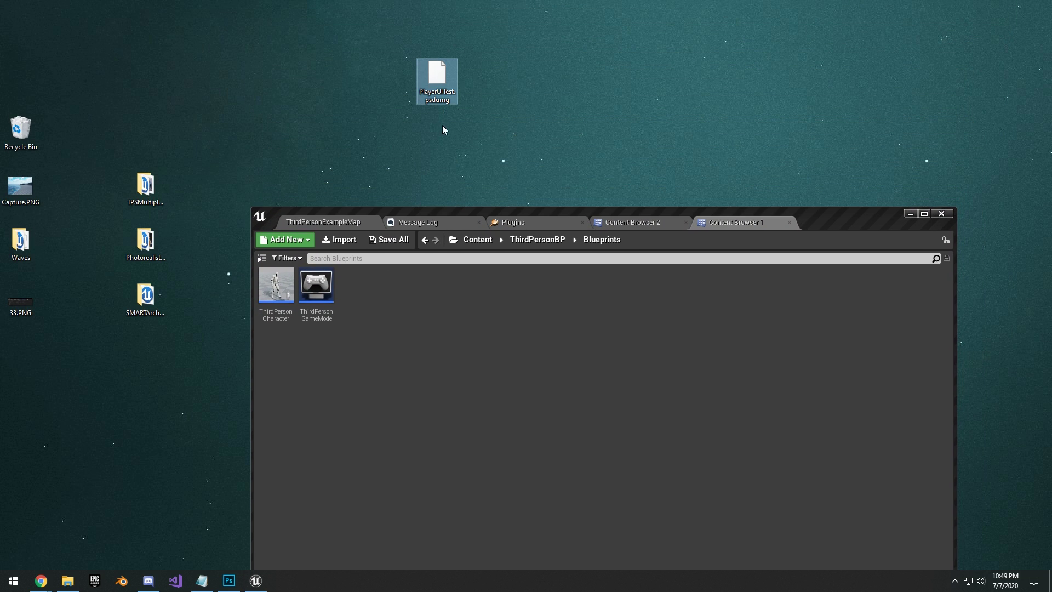
left_click_drag(784, 218, 788, 172)
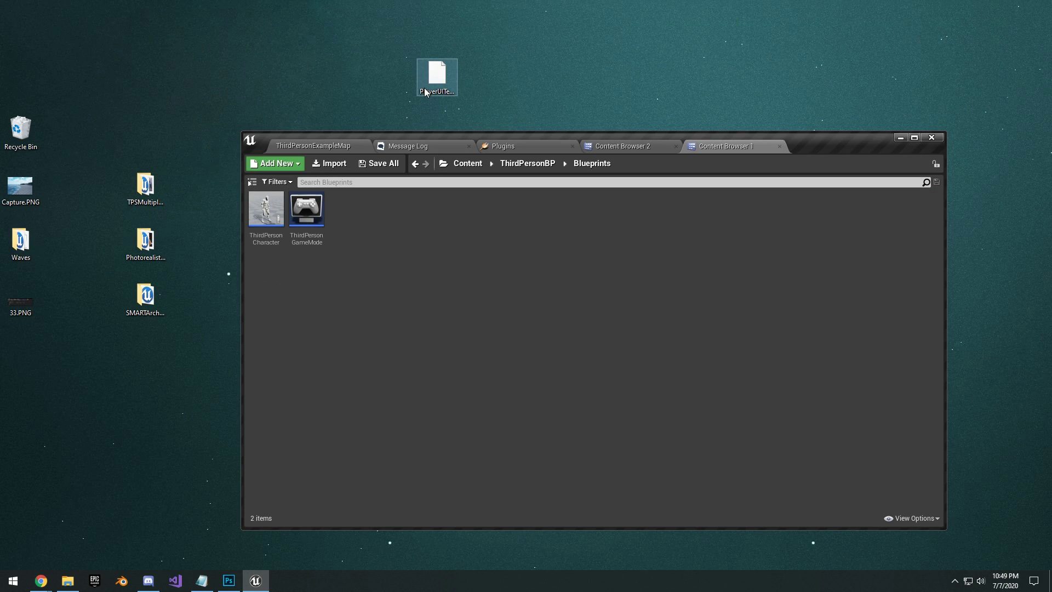
left_click_drag(427, 89, 470, 258)
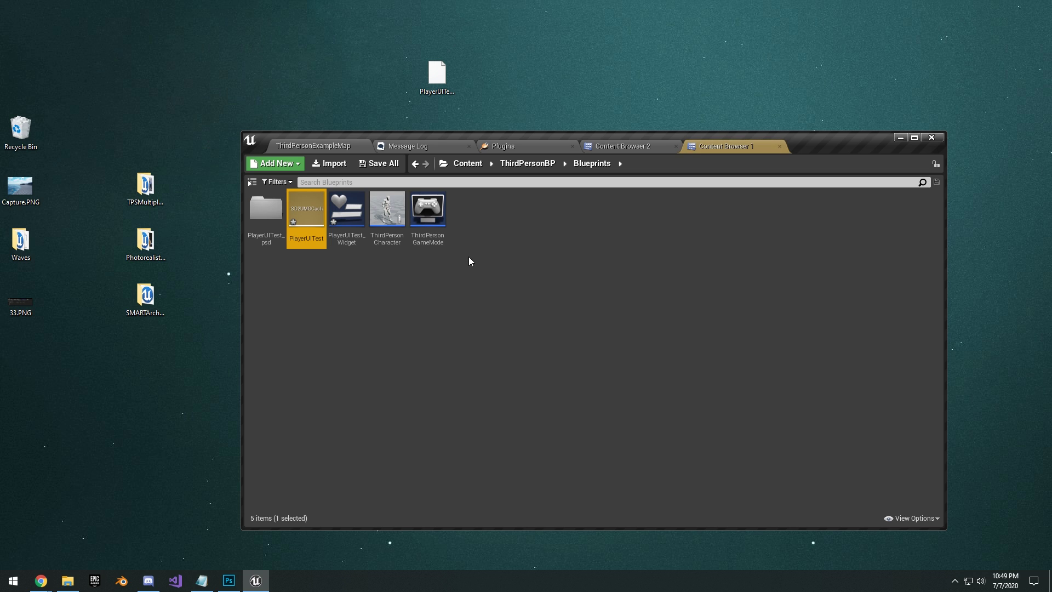
left_click_drag(851, 141, 774, 2)
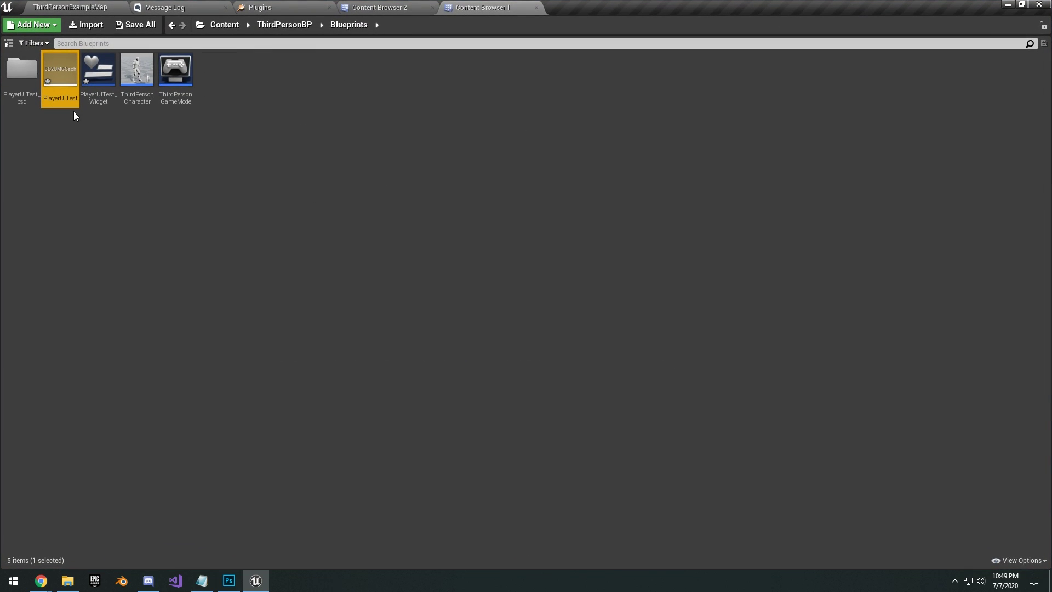
Open the PlayerUITest_Widget blueprint, expand its Canvas Panel and inspect the background, player stats and minimap images
double_click(104, 88)
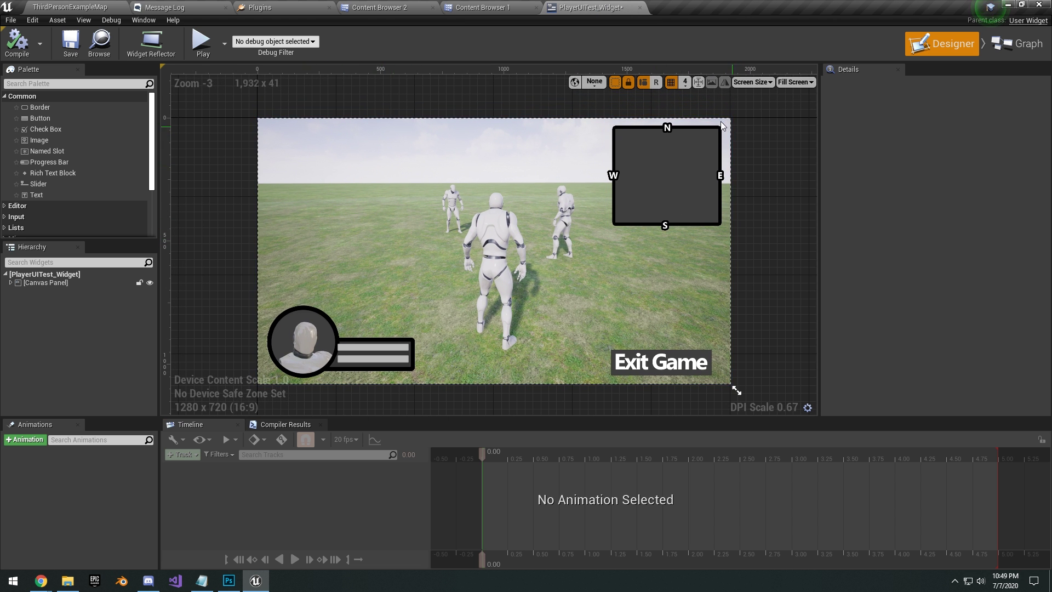
left_click(33, 283)
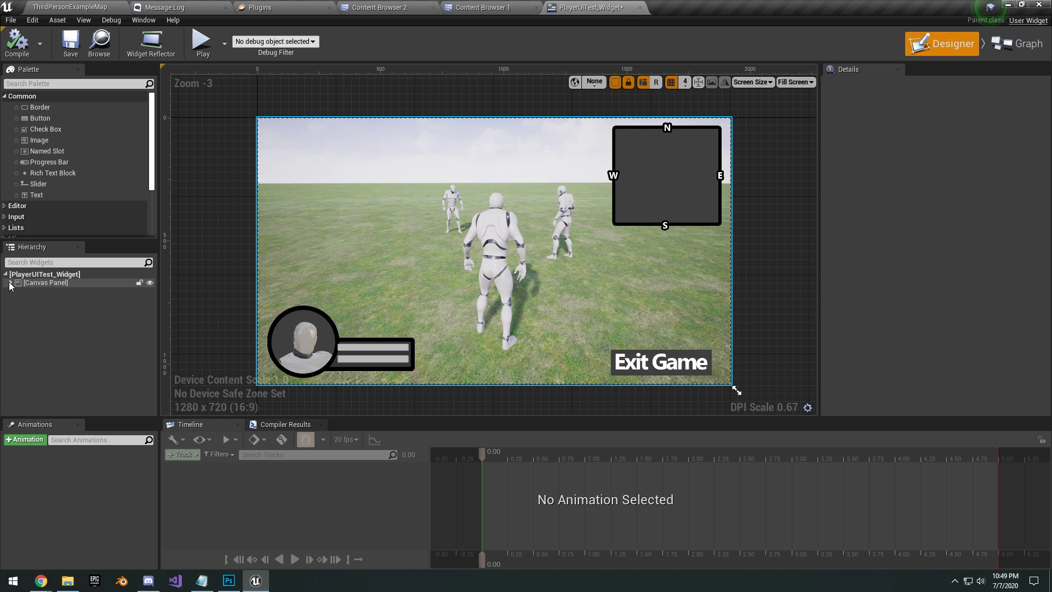
left_click(11, 282)
left_click(57, 292)
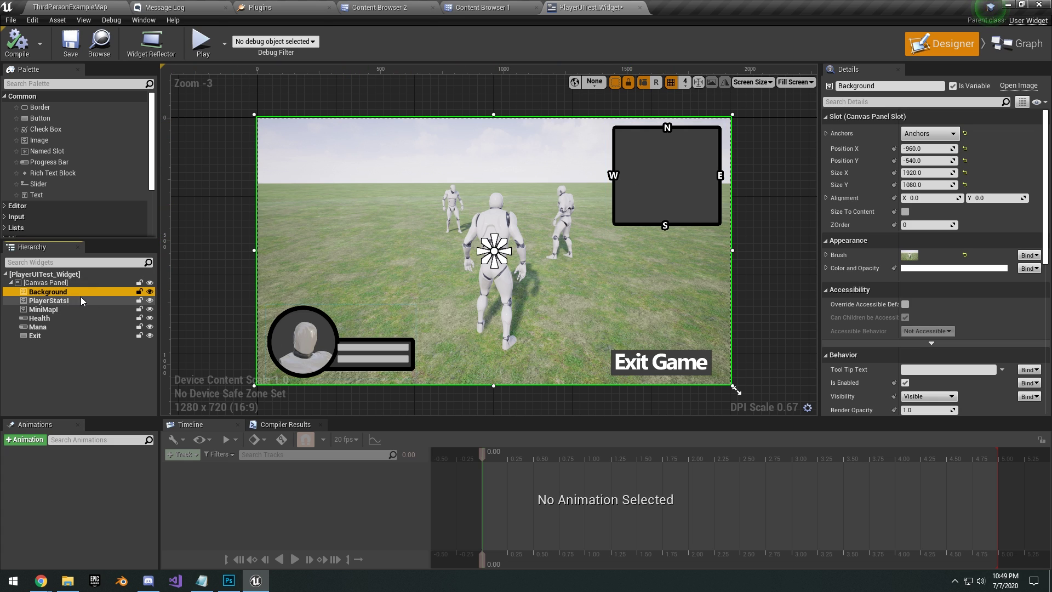
left_click(48, 301)
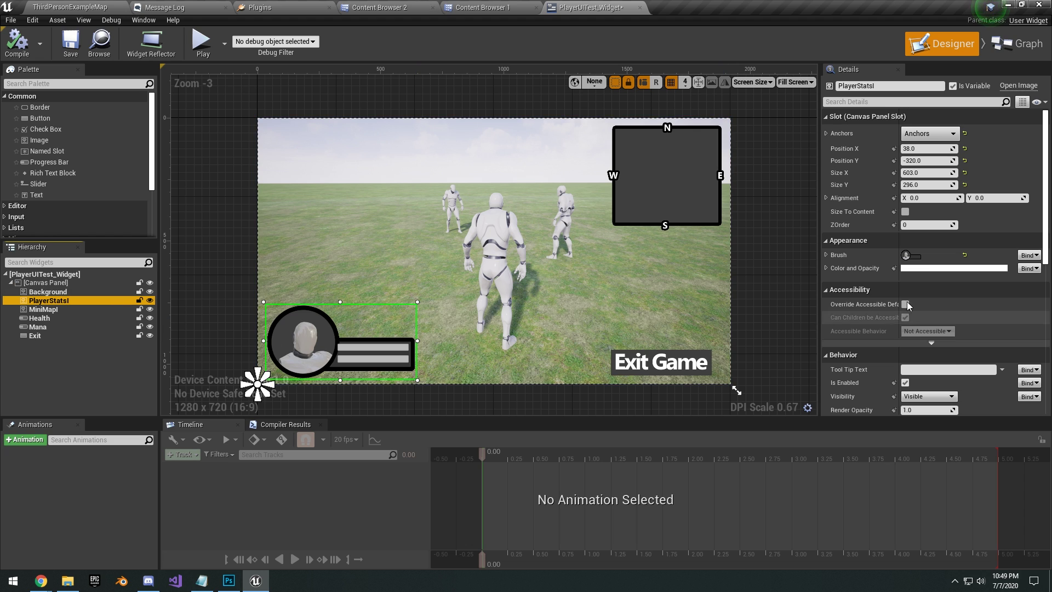
left_click(73, 308)
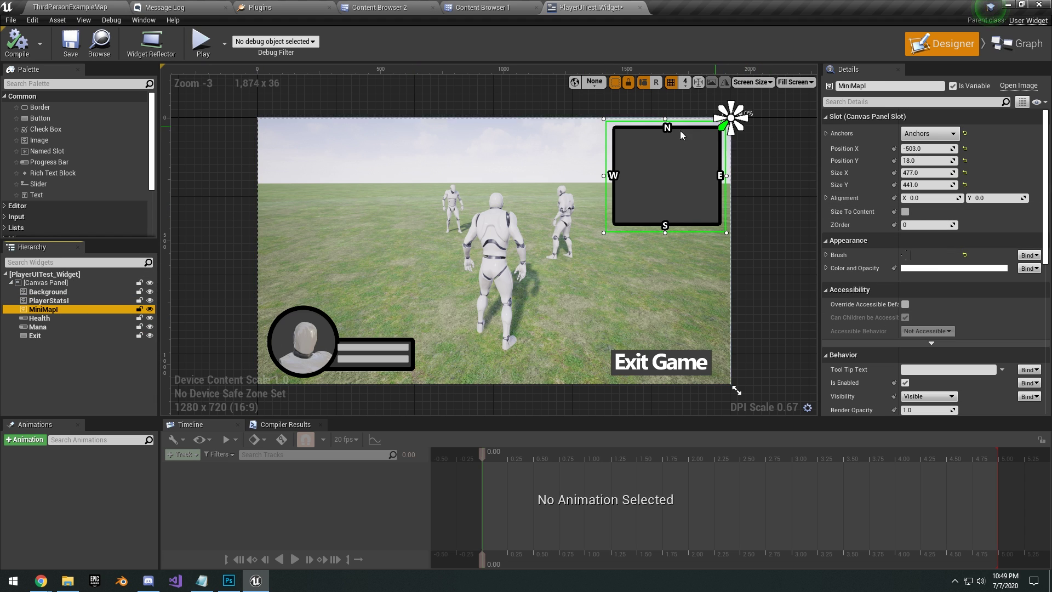
Set the Health progress bar's percent to 0.4 and fill the Mana bar most of the way
left_click(55, 321)
right_click_drag(531, 319, 596, 296)
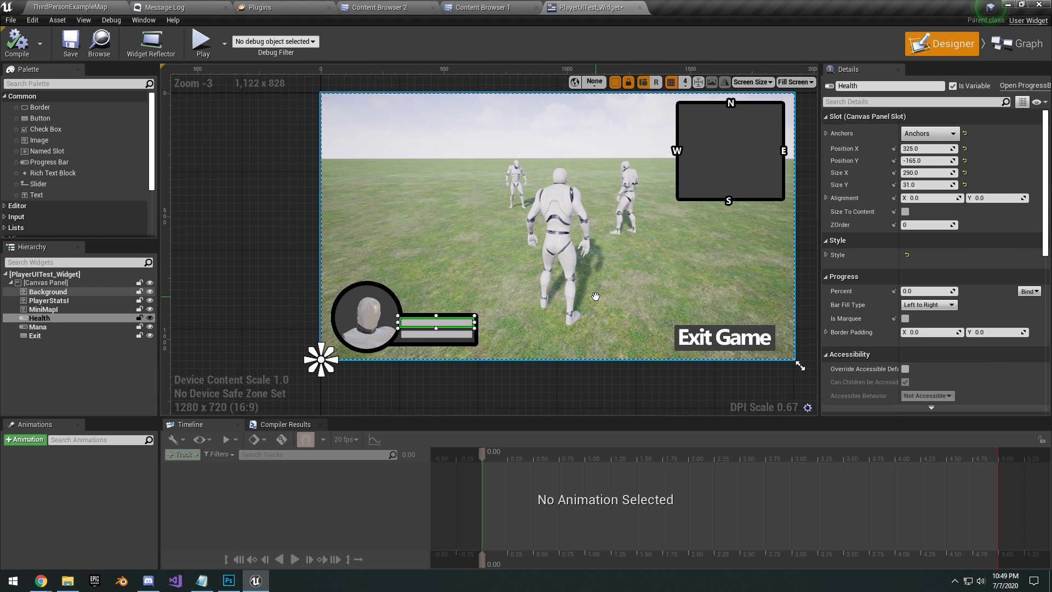
scroll(486, 310, "up", 3)
right_click_drag(486, 310, 574, 294)
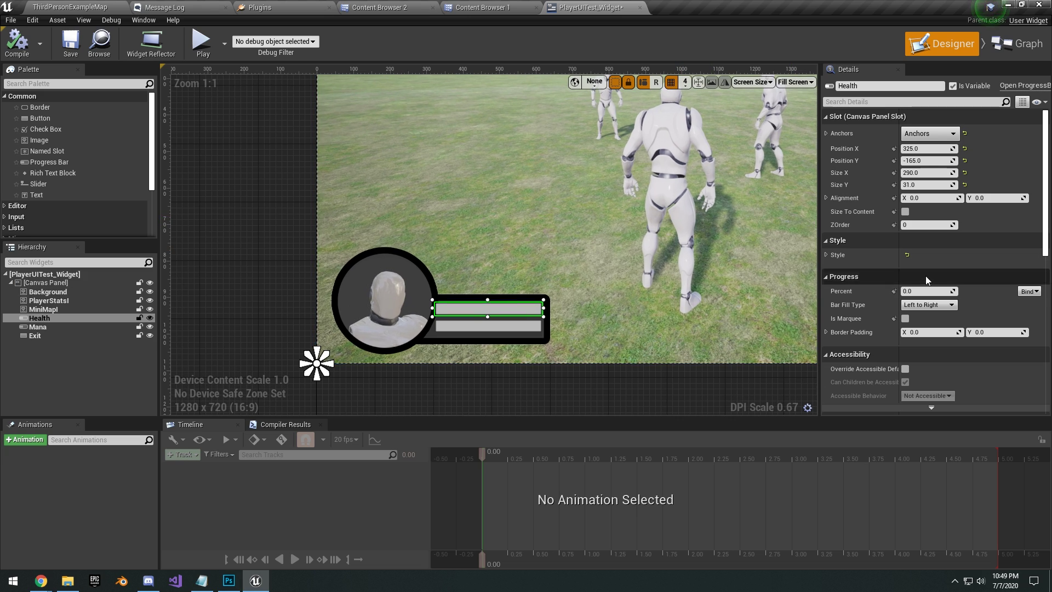
mouse_move(917, 291)
left_mouse_down()
mouse_move(965, 291)
mouse_move(922, 291)
mouse_move(945, 292)
left_mouse_up()
left_click(38, 327)
right_click_drag(761, 272, 583, 271)
scroll(582, 271, "down", 4)
scroll(575, 276, "up", 2)
Select the Exit button and compare the widget with the layer names of photoshoptest.psd in Photoshop, returning to the widget
left_click(35, 335)
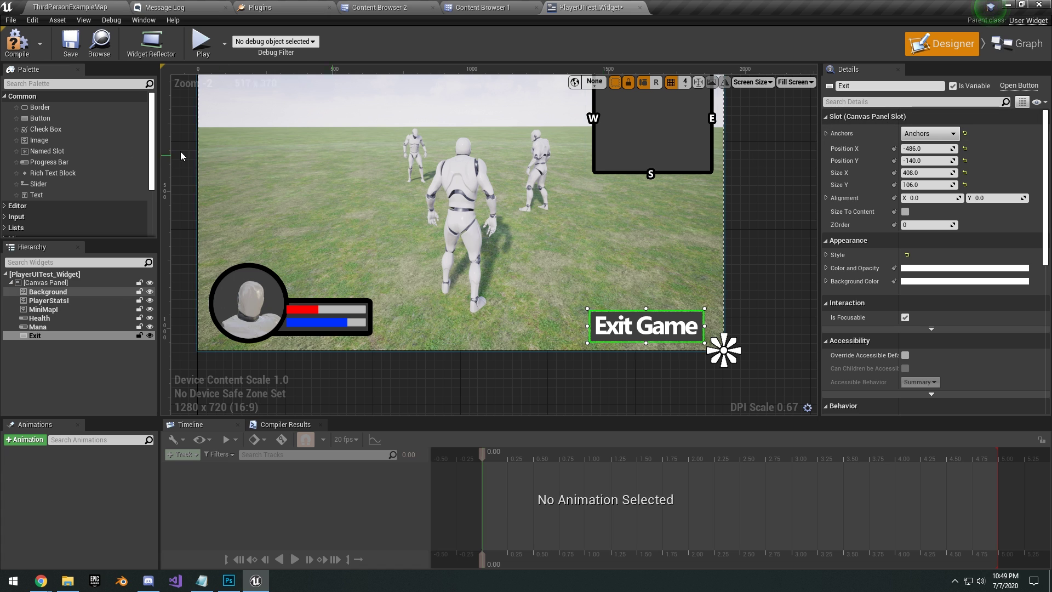
left_click(229, 581)
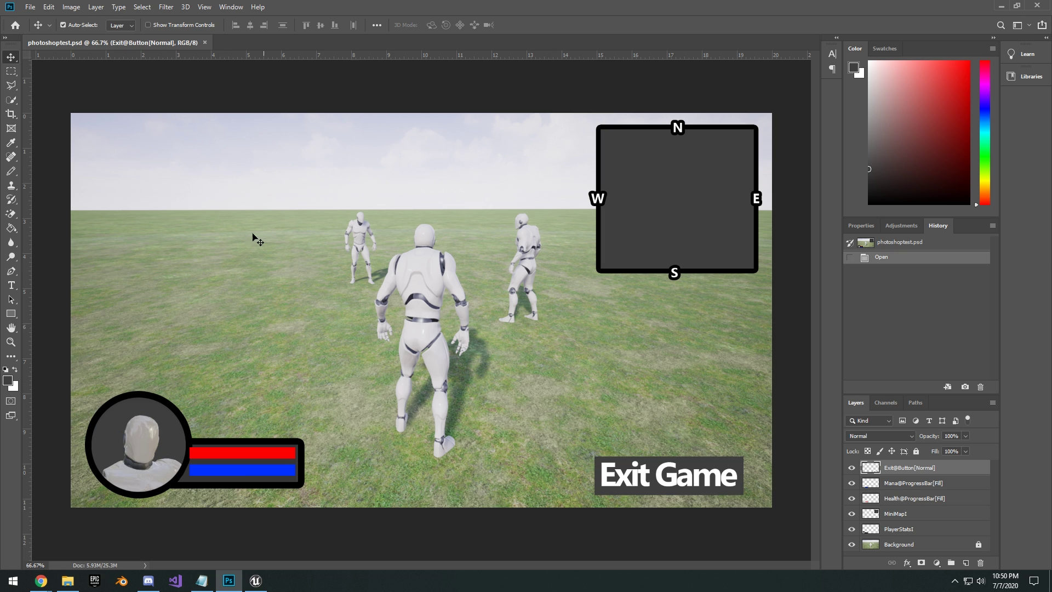
left_click(1003, 6)
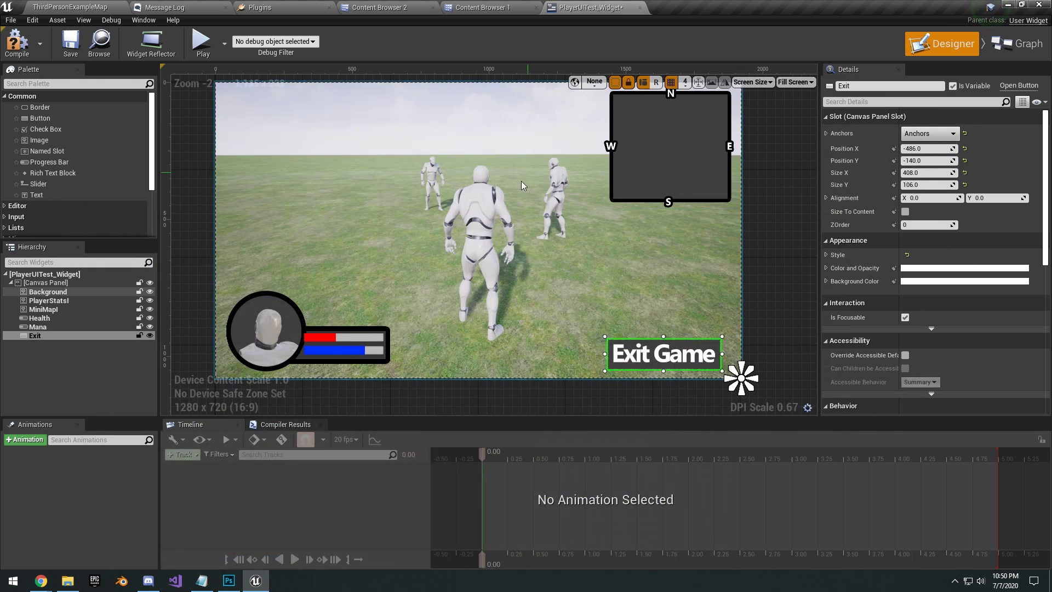
scroll(735, 189, "up", 1)
right_click_drag(675, 200, 683, 218)
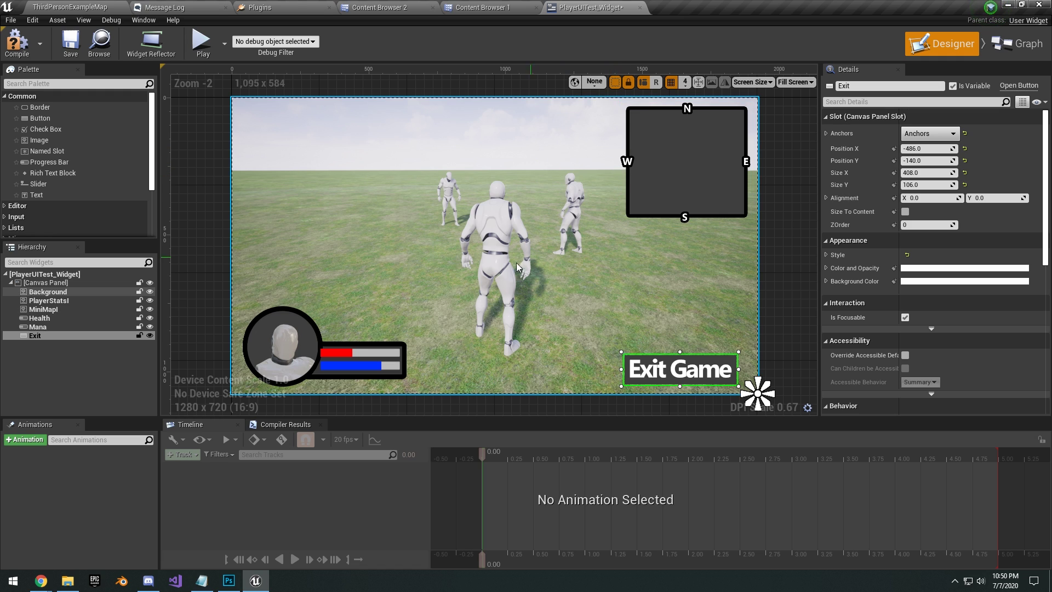
Inspect the Health bar's settings and expand the Exit button's Style properties
left_click(361, 352)
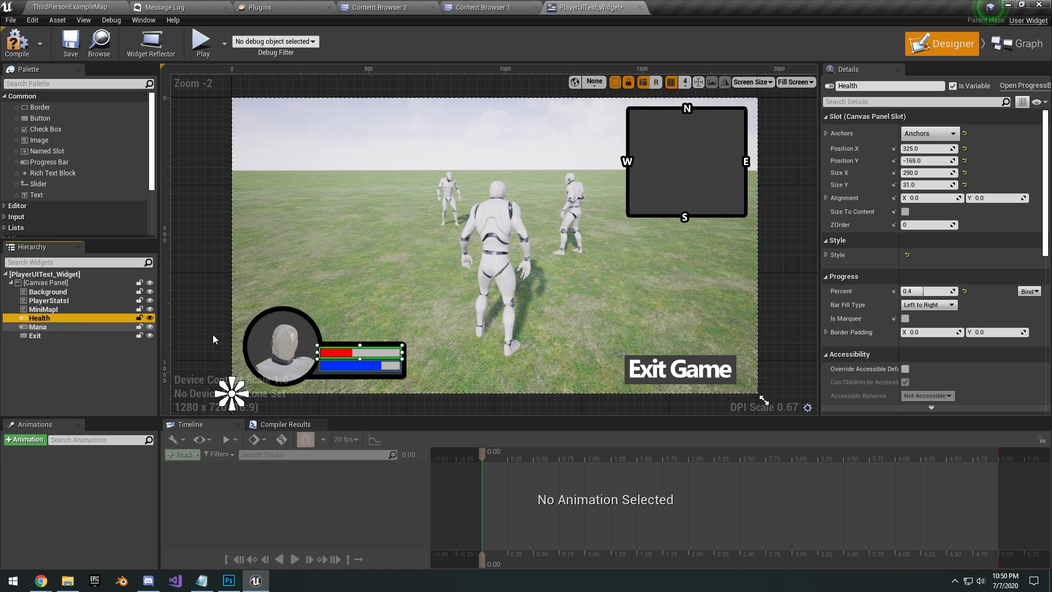
left_click(683, 374)
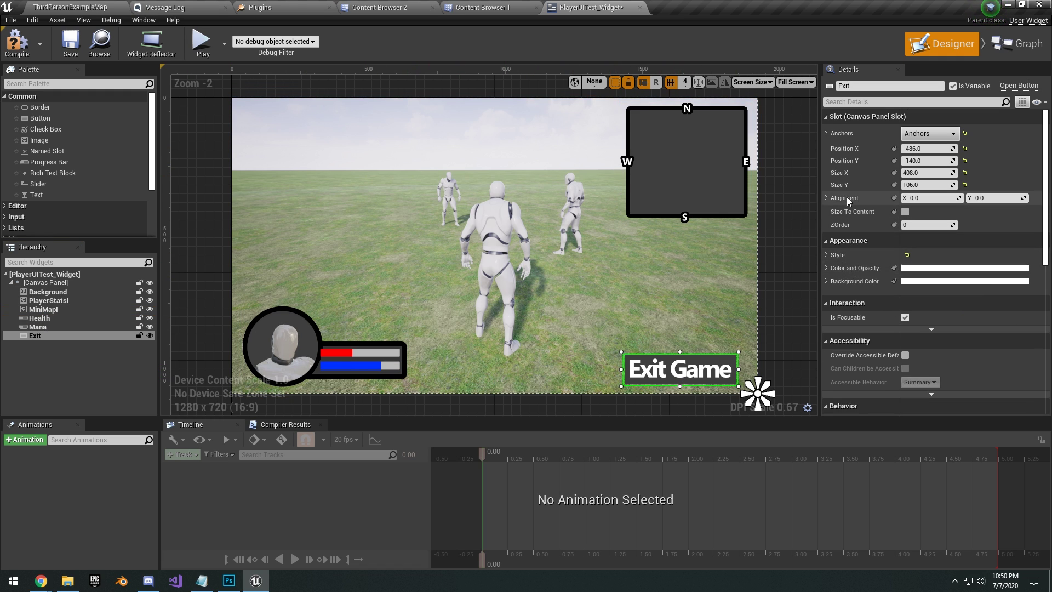
left_click(852, 255)
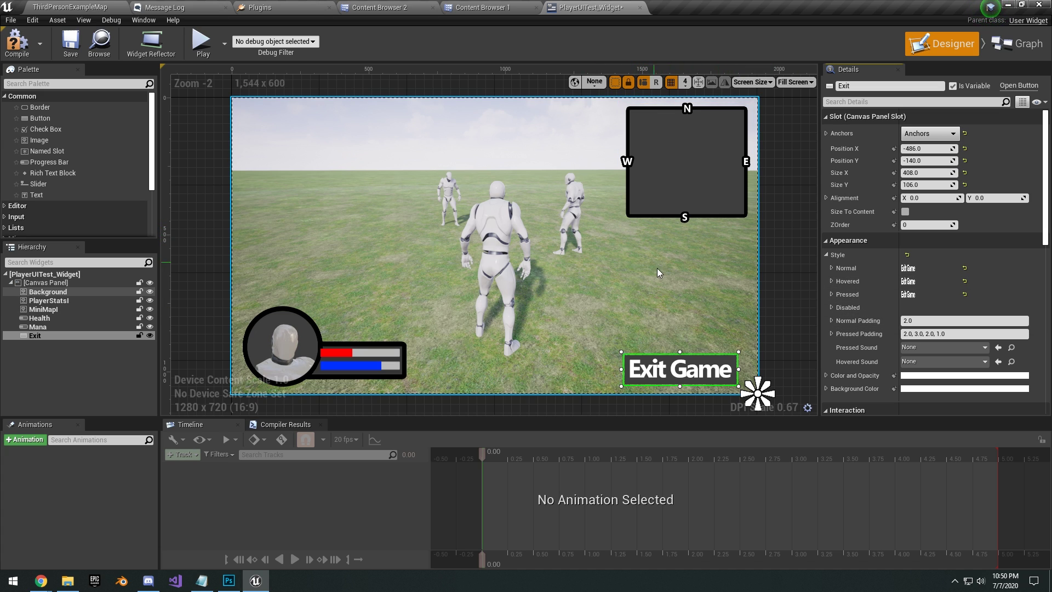
right_click_drag(666, 291, 681, 278)
right_click_drag(507, 98, 513, 124)
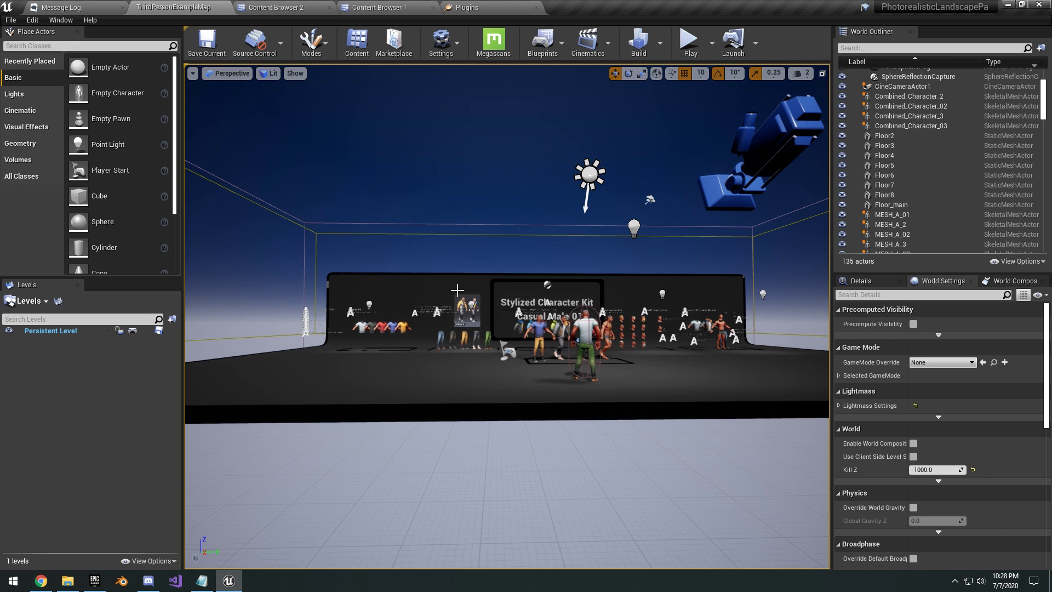
Fly around the Stylized Character Kit Casual Male 01 showcase level to view its character displays
scroll(581, 282, "up", 8)
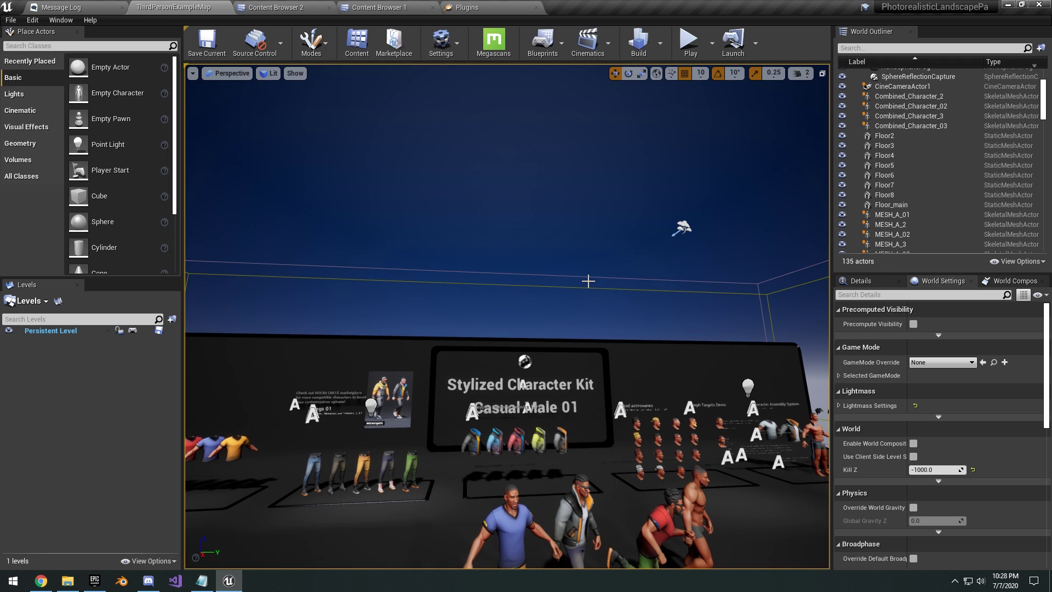
scroll(592, 293, "down", 6)
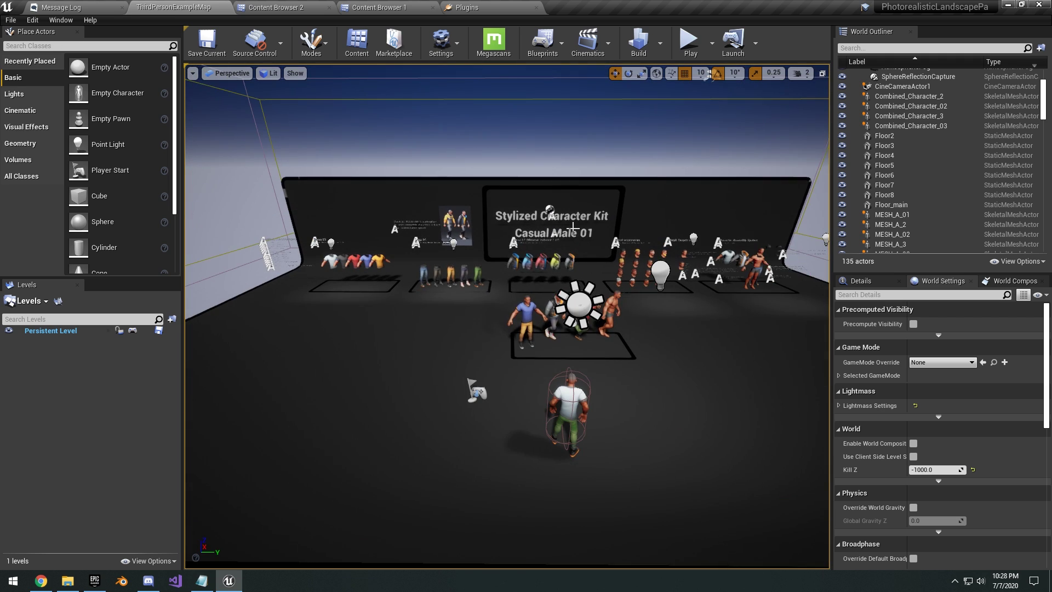
mouse_move(707, 202)
right_mouse_down()
mouse_move(751, 226)
mouse_move(652, 215)
mouse_move(716, 213)
right_mouse_up()
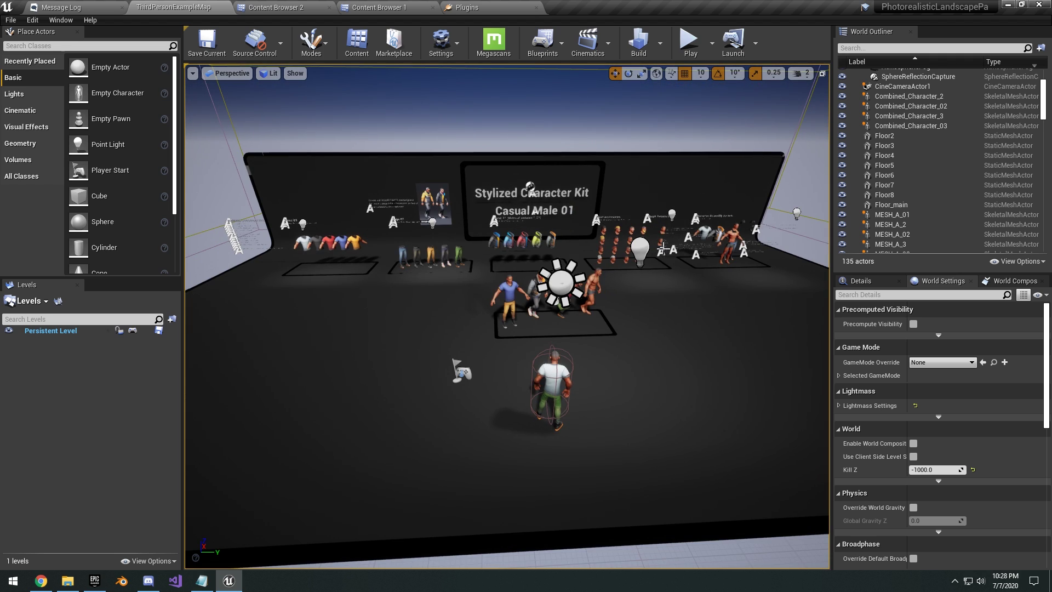
mouse_move(624, 234)
right_mouse_down()
mouse_move(637, 207)
mouse_move(595, 239)
mouse_move(639, 237)
mouse_move(604, 237)
right_mouse_up()
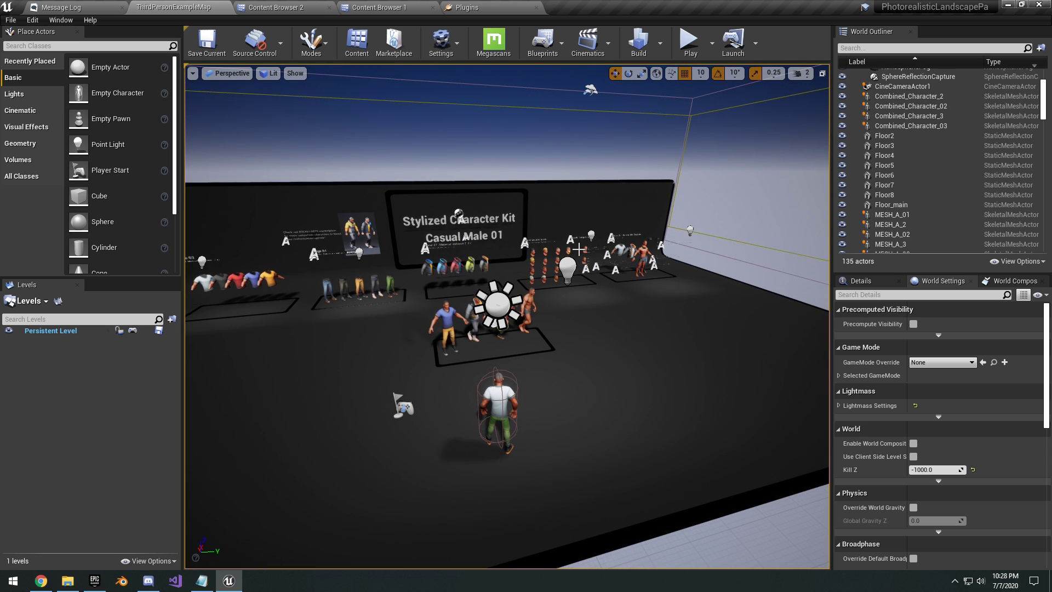
Play the level in the viewport and run the casual male character around the four posed characters
key("alt+p")
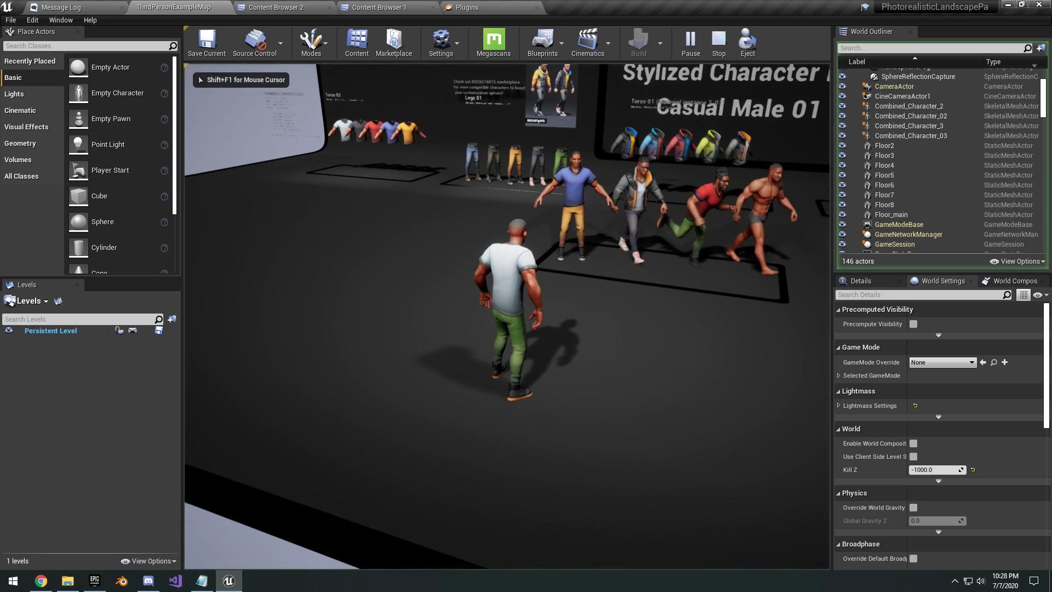
key("w")
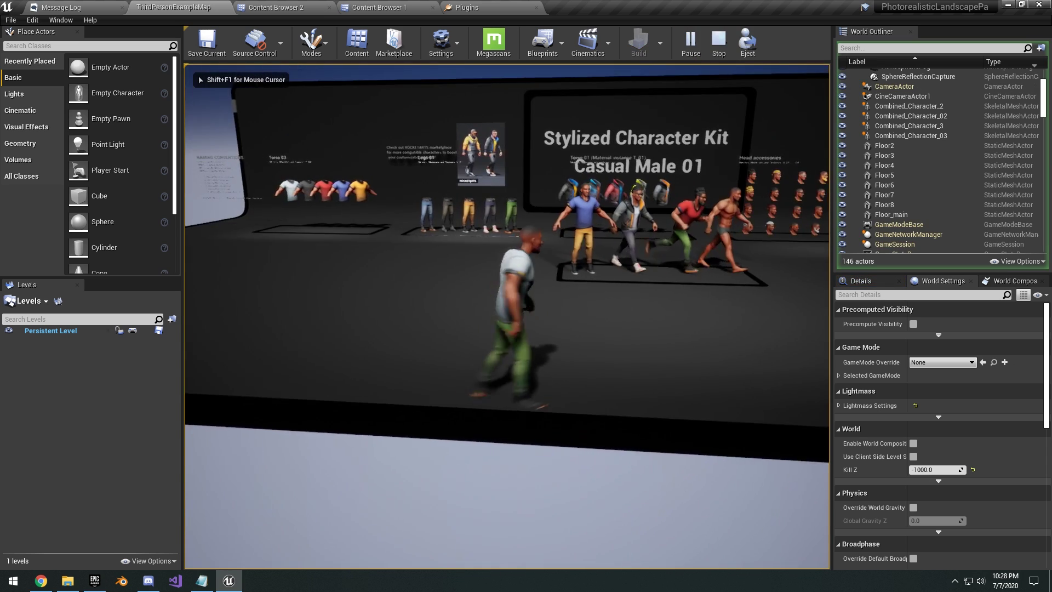
key("s")
key("d")
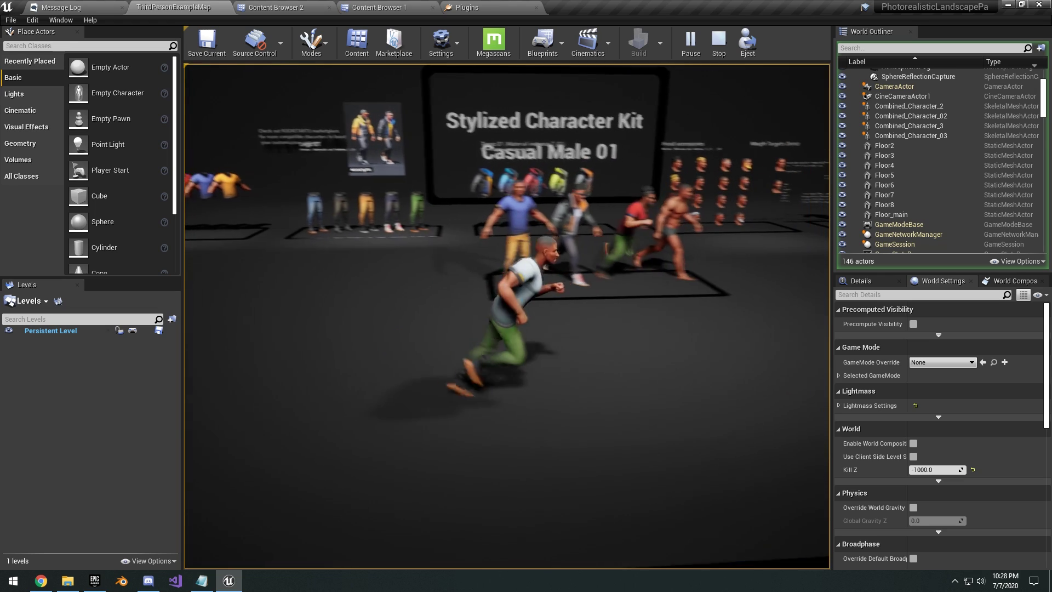
key("w")
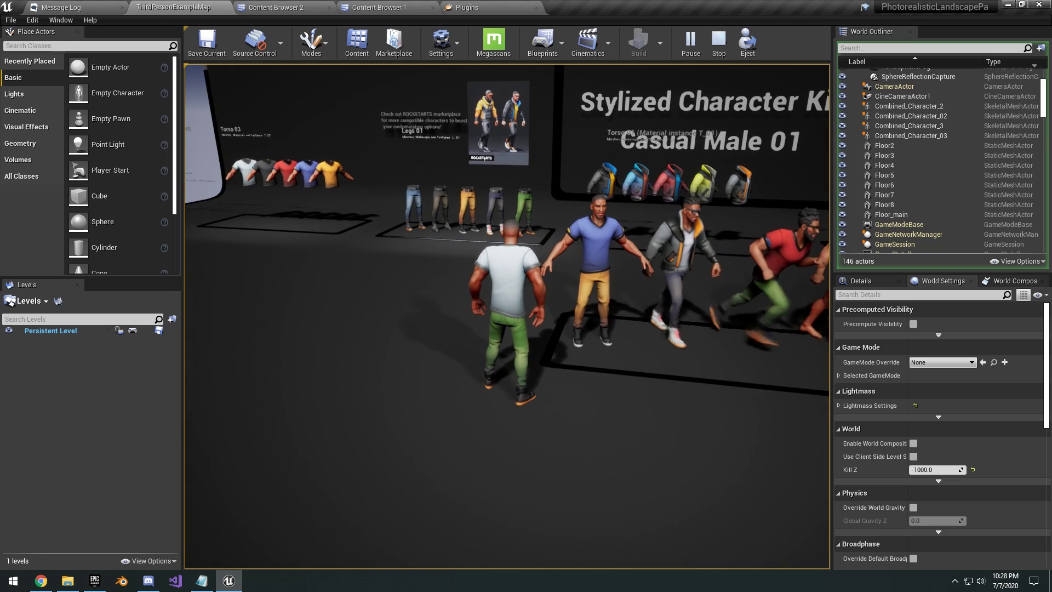
key("d")
key("s")
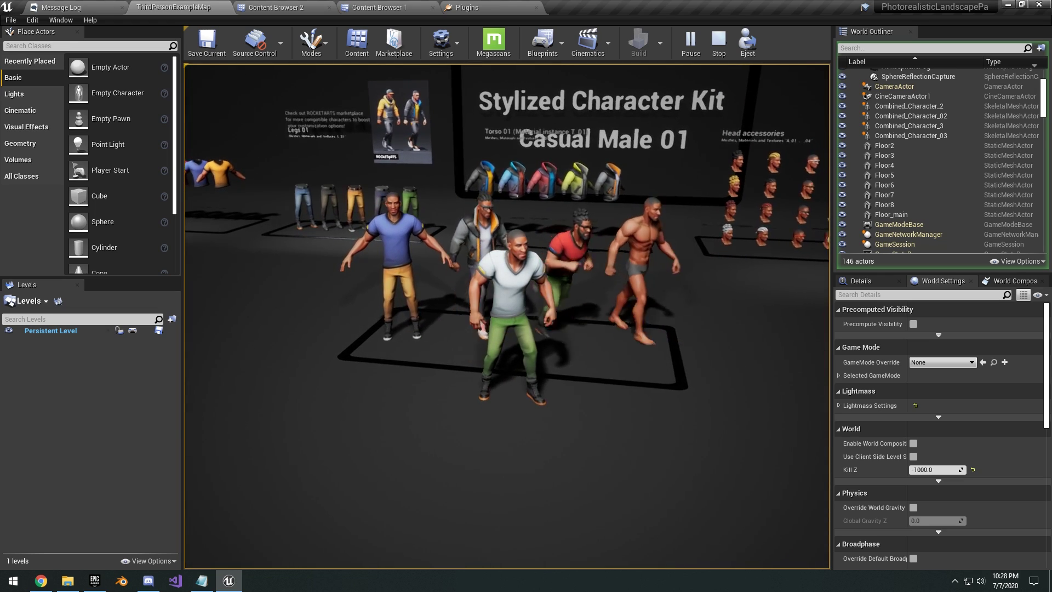
Expand the running game to full screen and run the character past the Torso 03 shirts to the Legs 01 trousers
key("F11")
key("w")
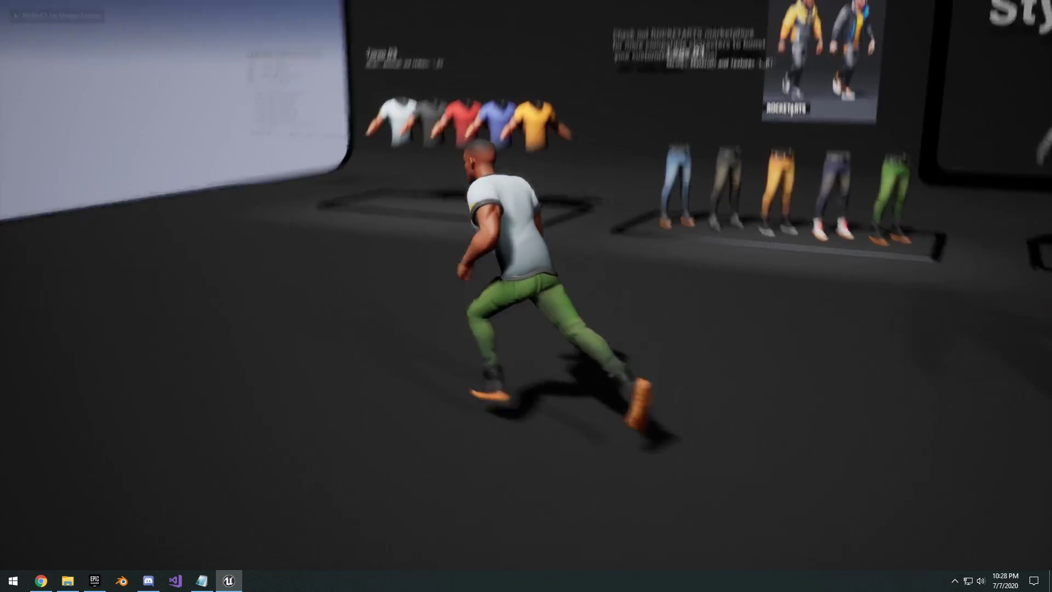
key("d")
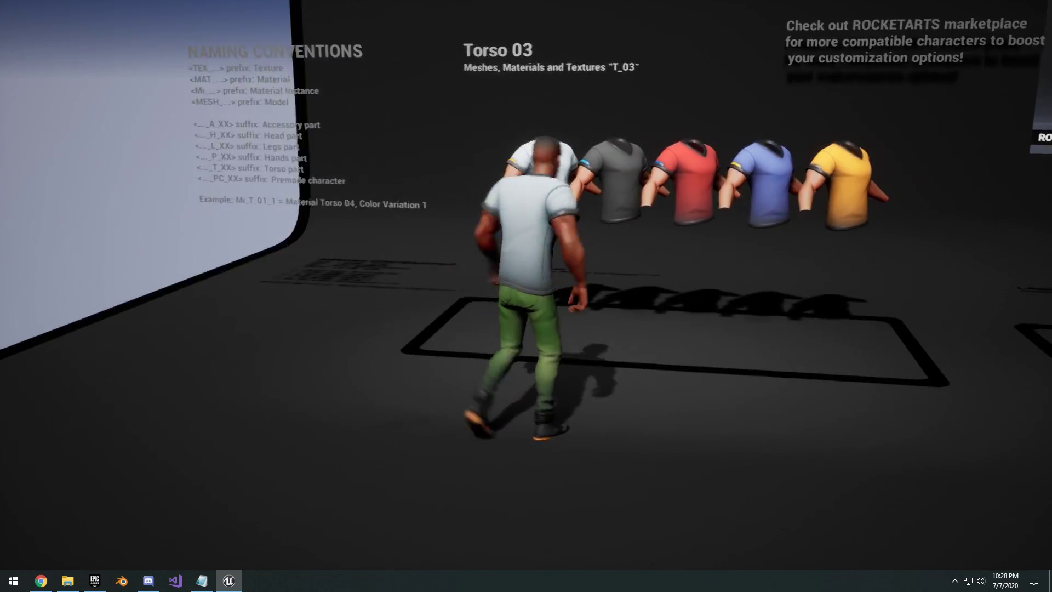
key("d")
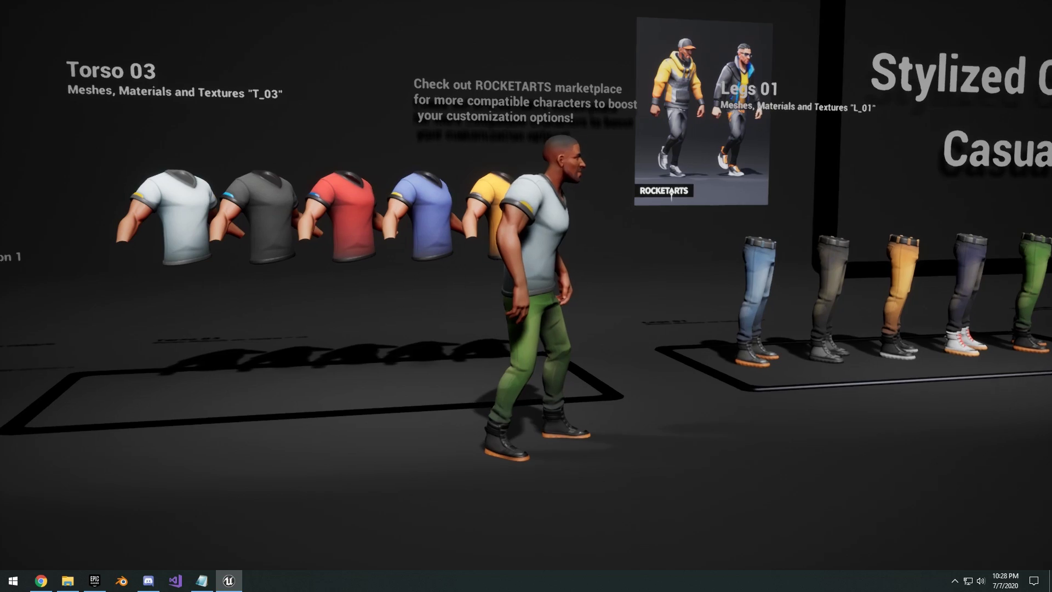
key("d")
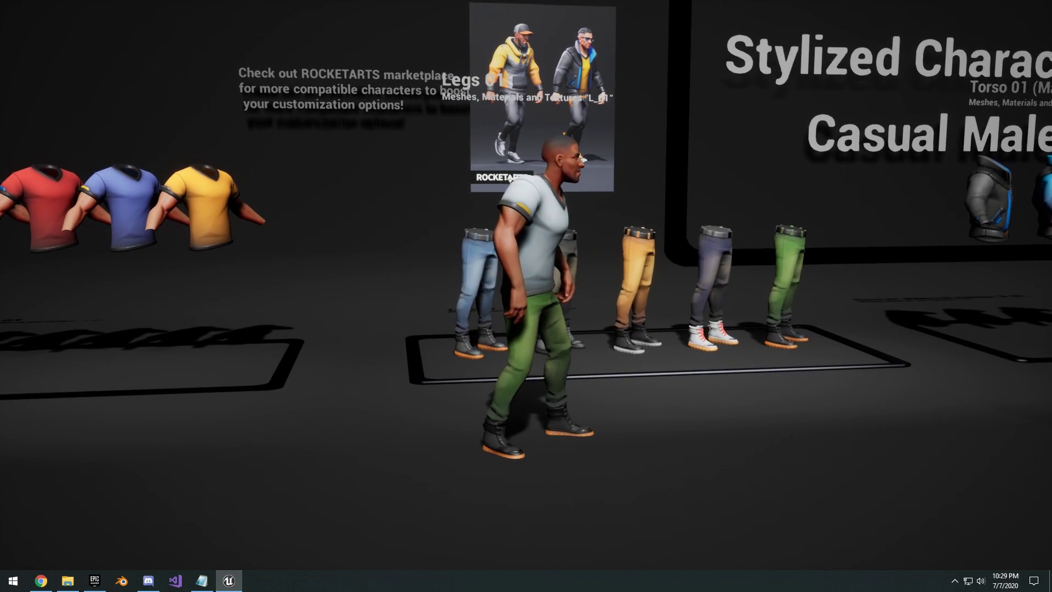
key("d")
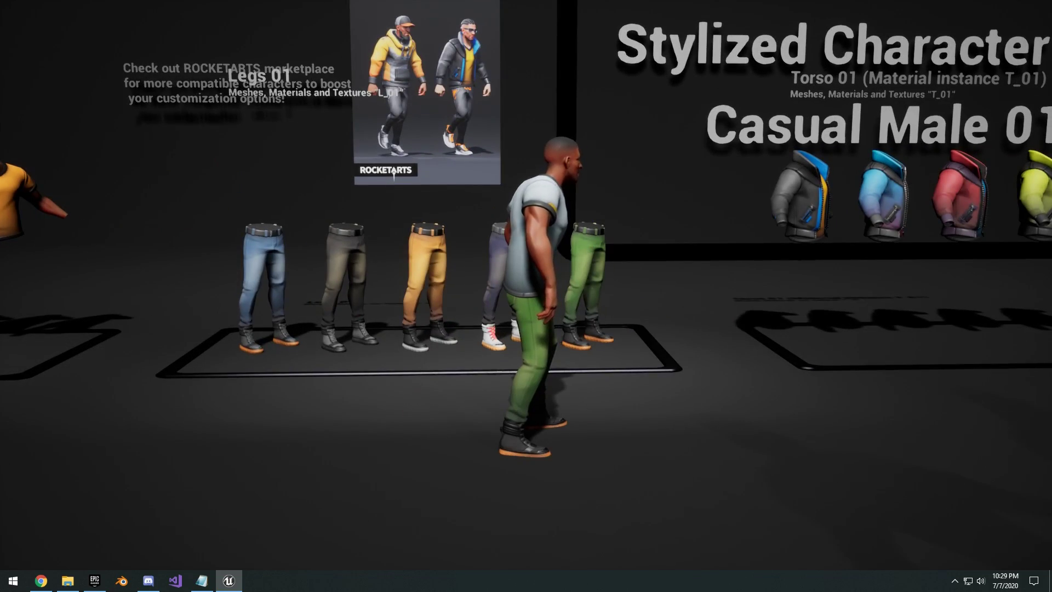
Run past the Torso 01 jackets, Head accessories, Morph Targets and Character Assembly System displays back to the posed characters, ending play
key("w")
key("d")
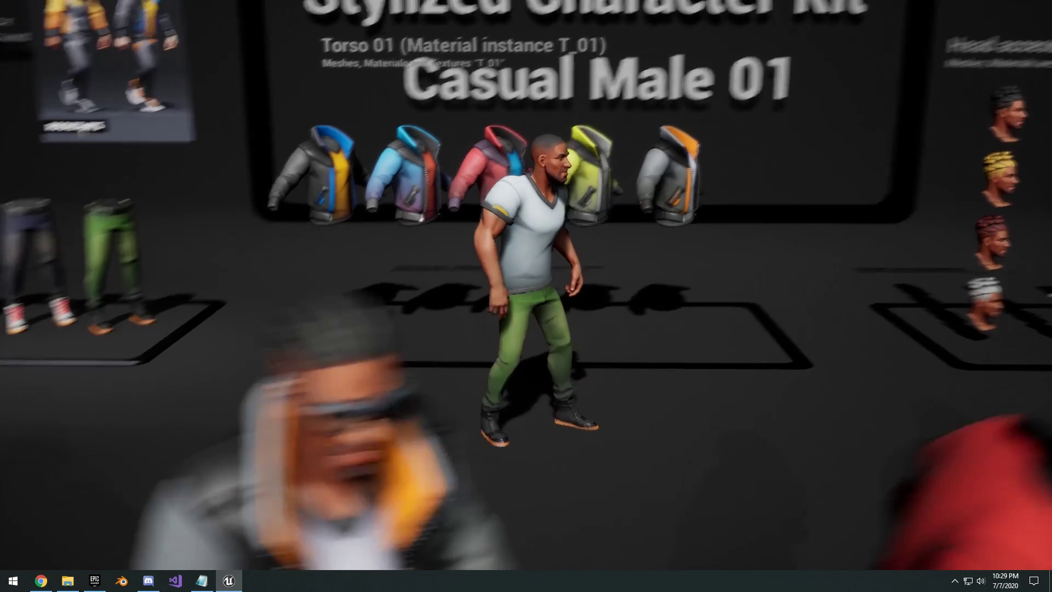
key("d")
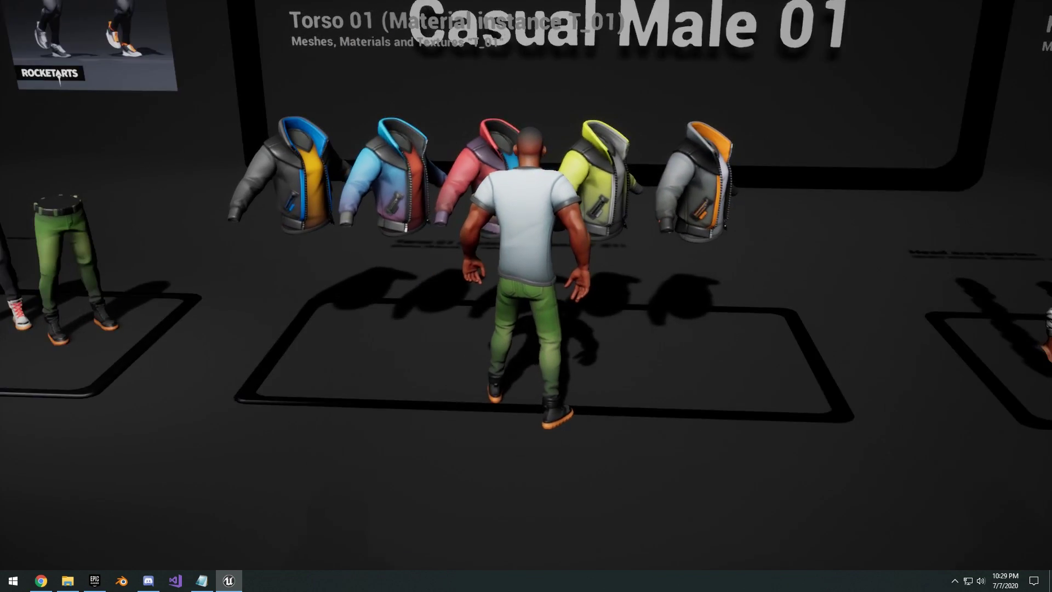
key("s")
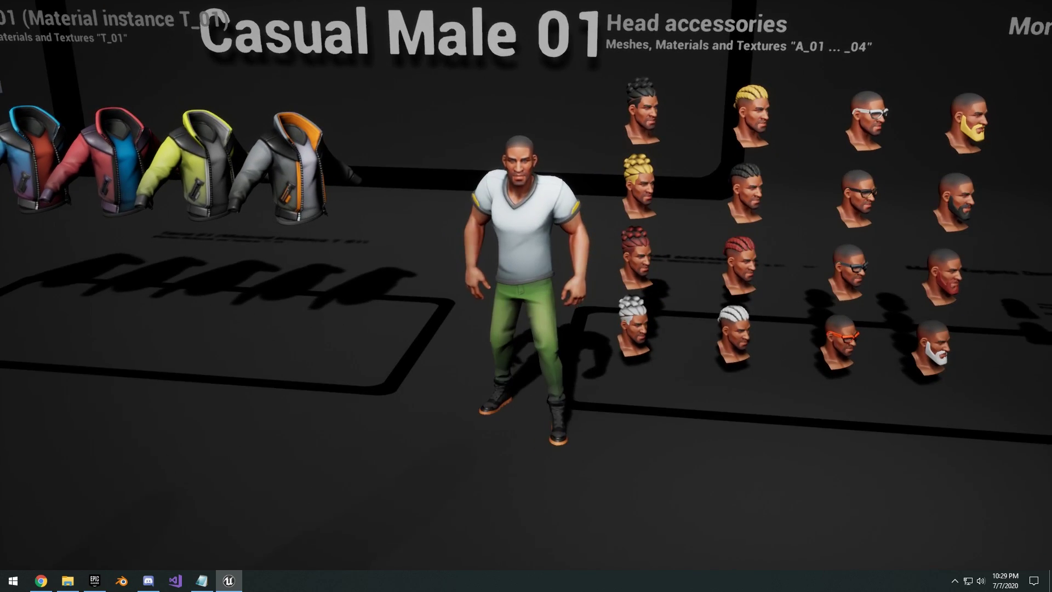
key("d")
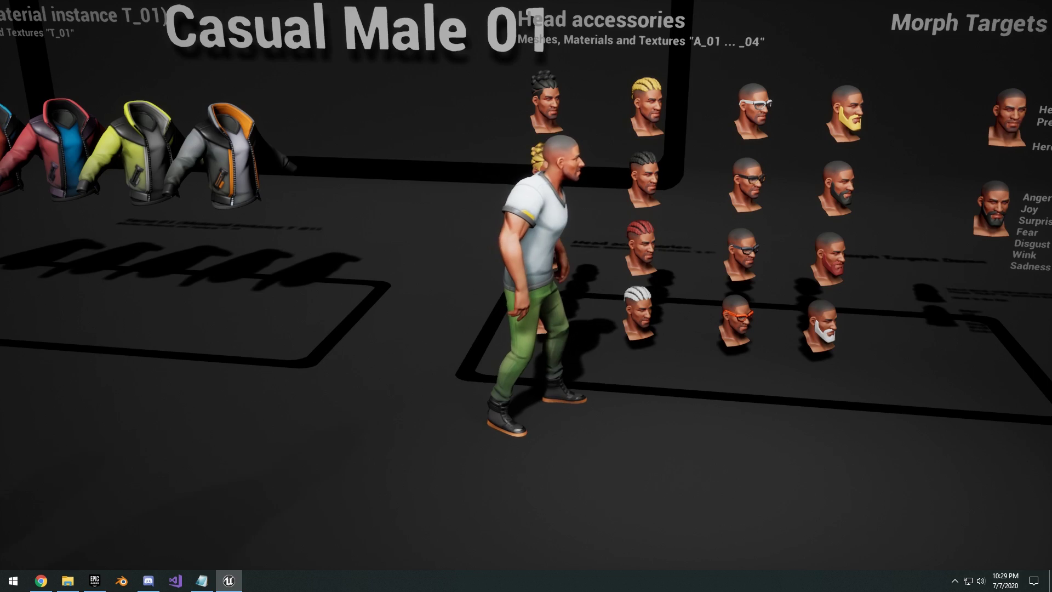
key("d")
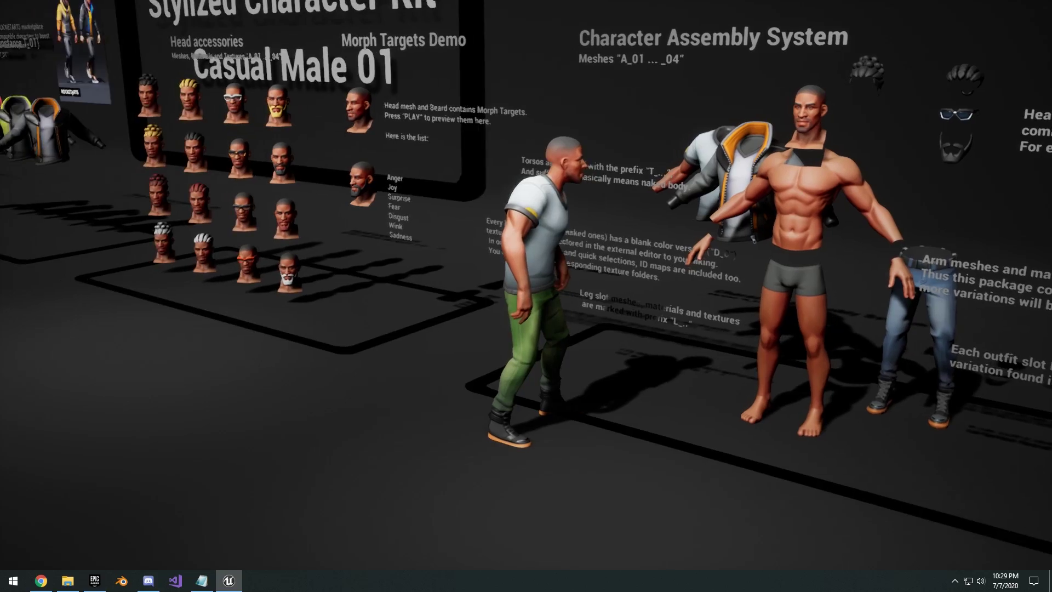
key("w")
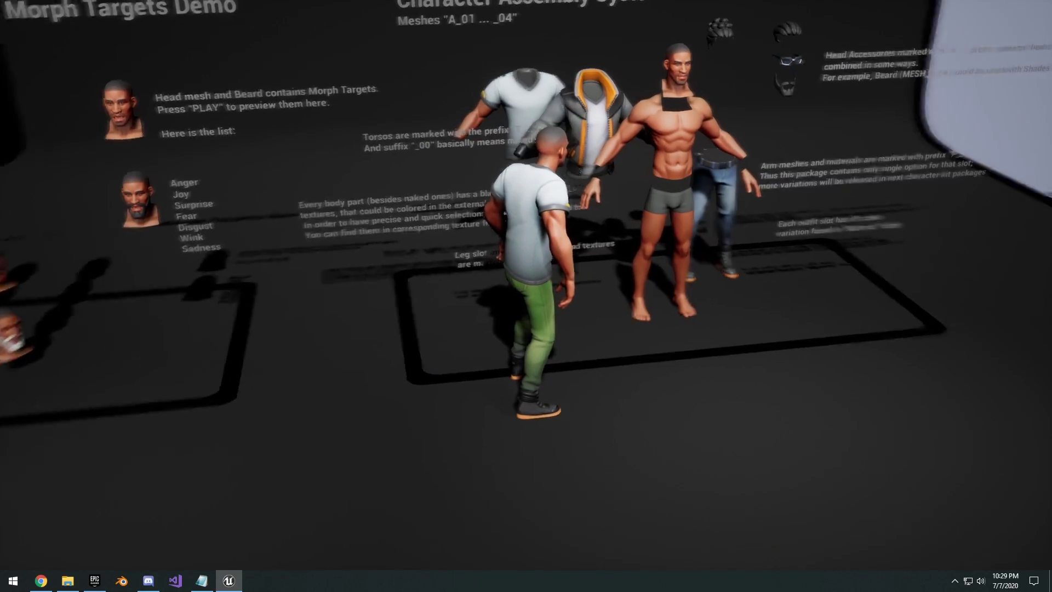
key("d")
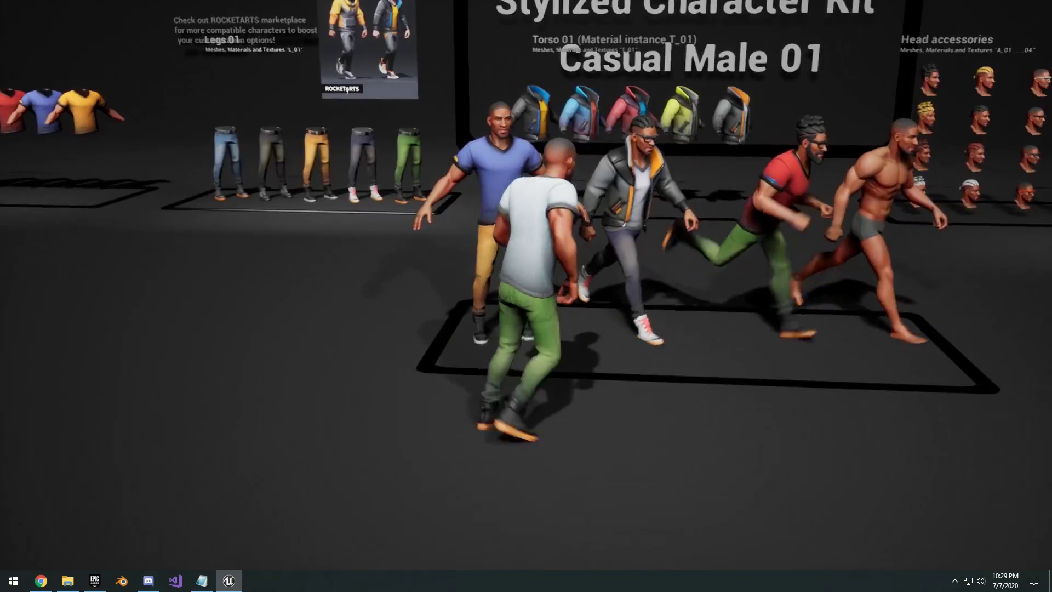
key("Escape")
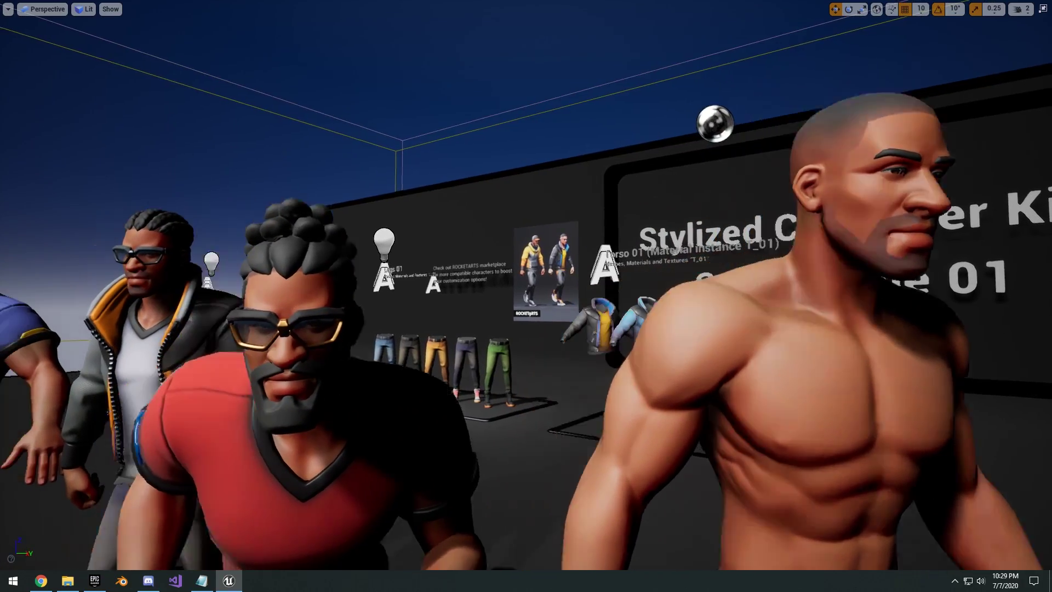
View the posed characters up close and select the one wearing the grey and orange jacket
key("a")
right_click_drag(526, 296, 589, 310)
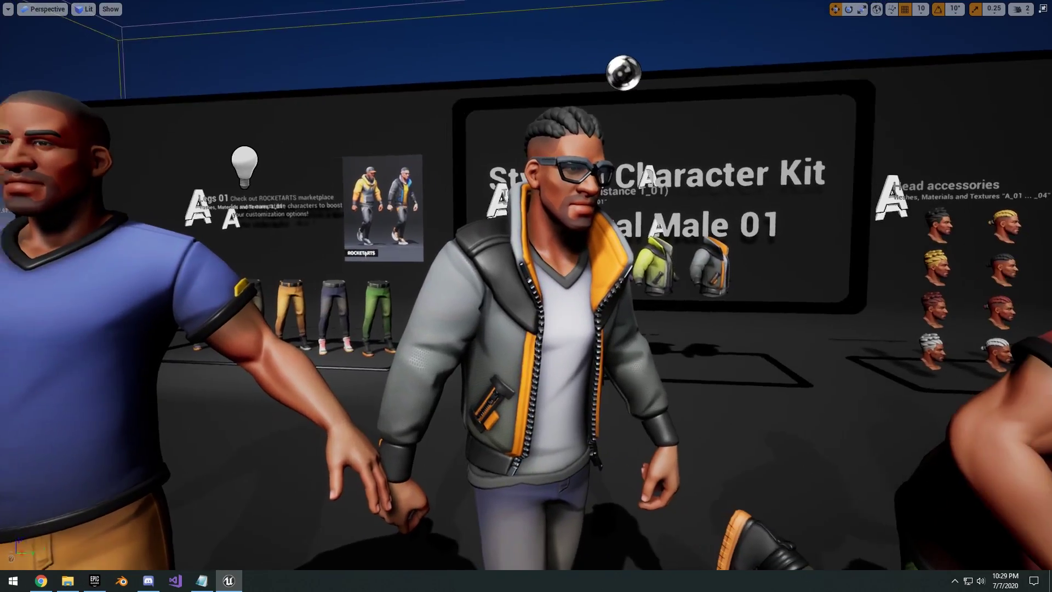
key("w")
key("s")
right_click_drag(527, 296, 622, 303)
key("a")
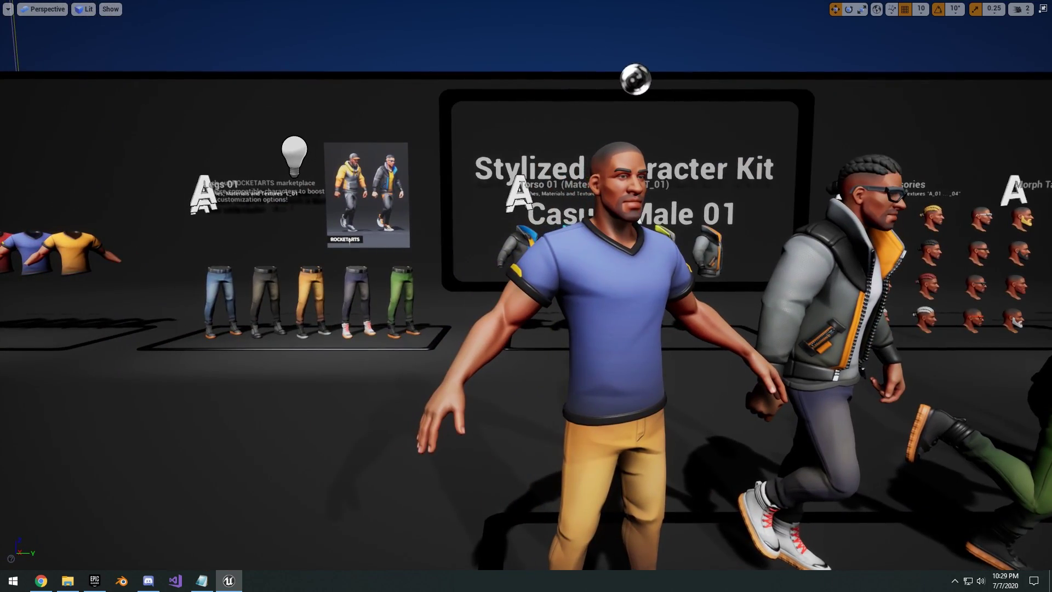
key("d")
right_click_drag(639, 215, 697, 241)
left_click(639, 216)
key("s")
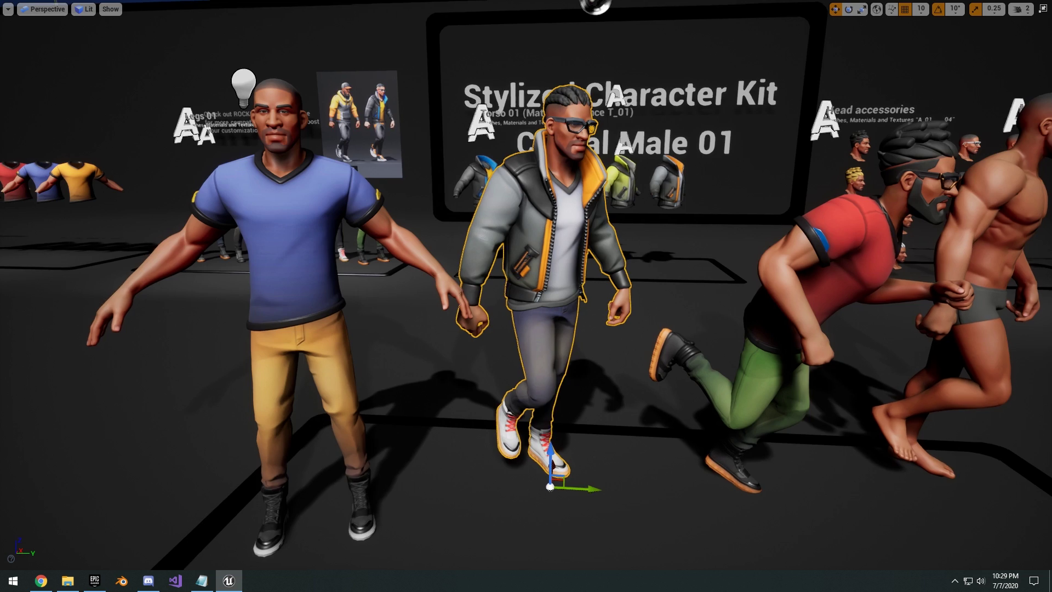
Examine the Legs 01 display up close and select the purple trousers with white sneakers
key("a")
mouse_move(536, 242)
right_mouse_down()
mouse_move(527, 242)
mouse_move(551, 233)
right_mouse_up()
key("w")
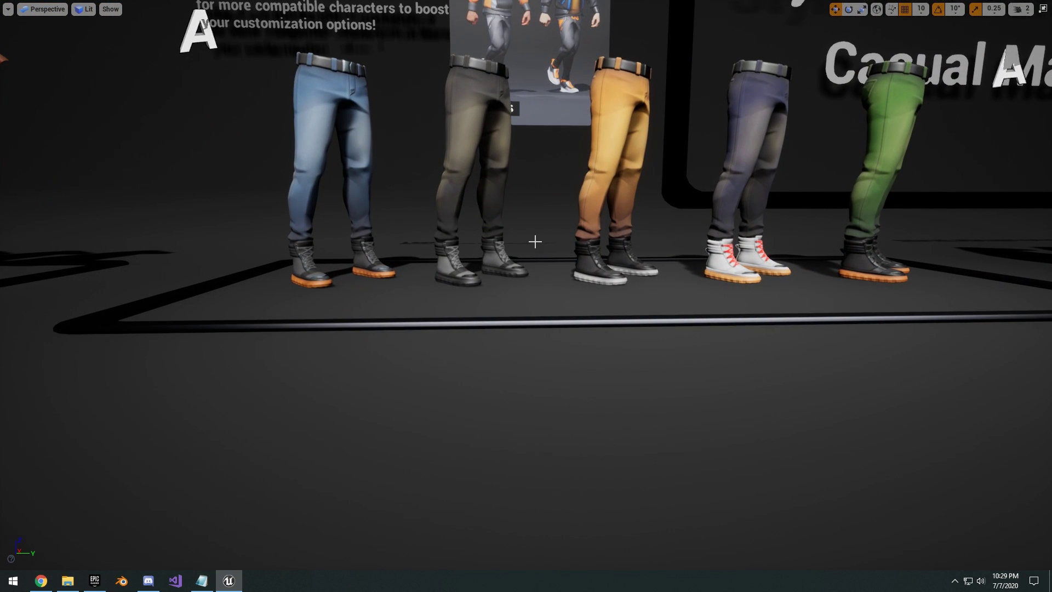
left_click(740, 258)
key("w")
right_click_drag(491, 256, 578, 266)
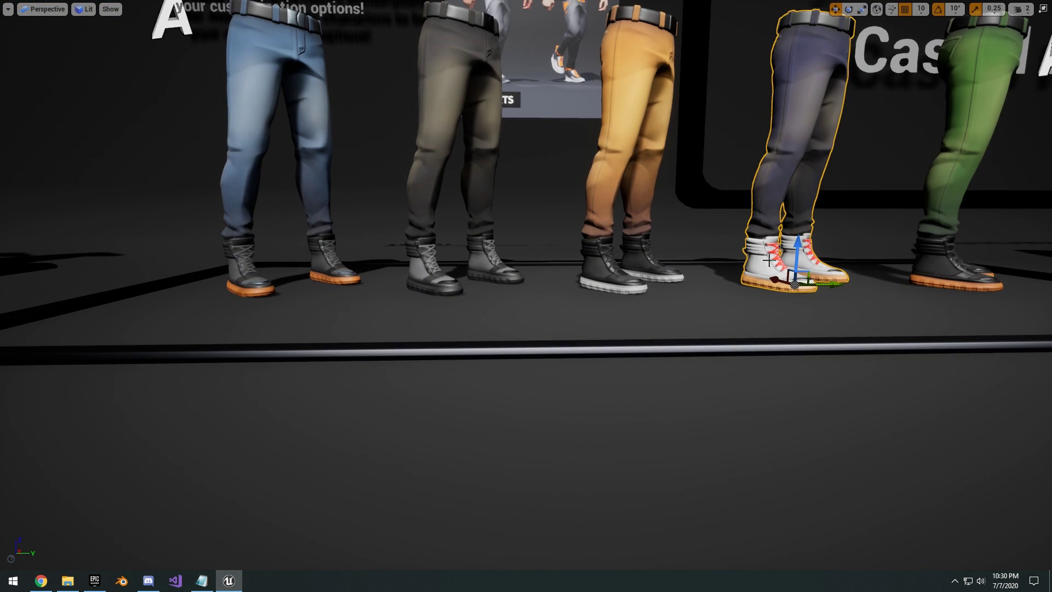
right_click_drag(691, 268, 690, 256)
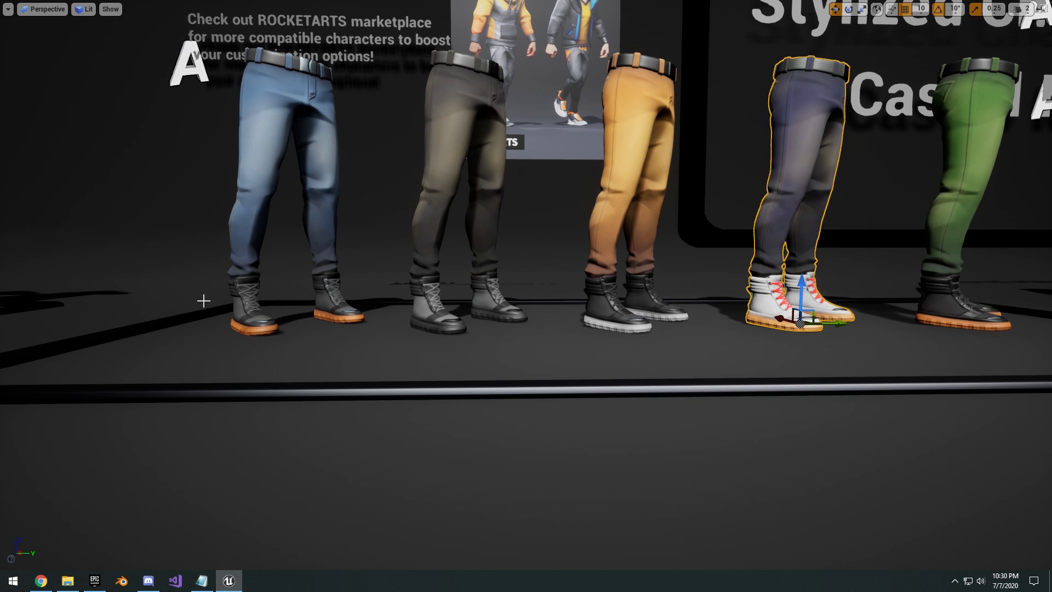
right_click_drag(203, 300, 208, 329)
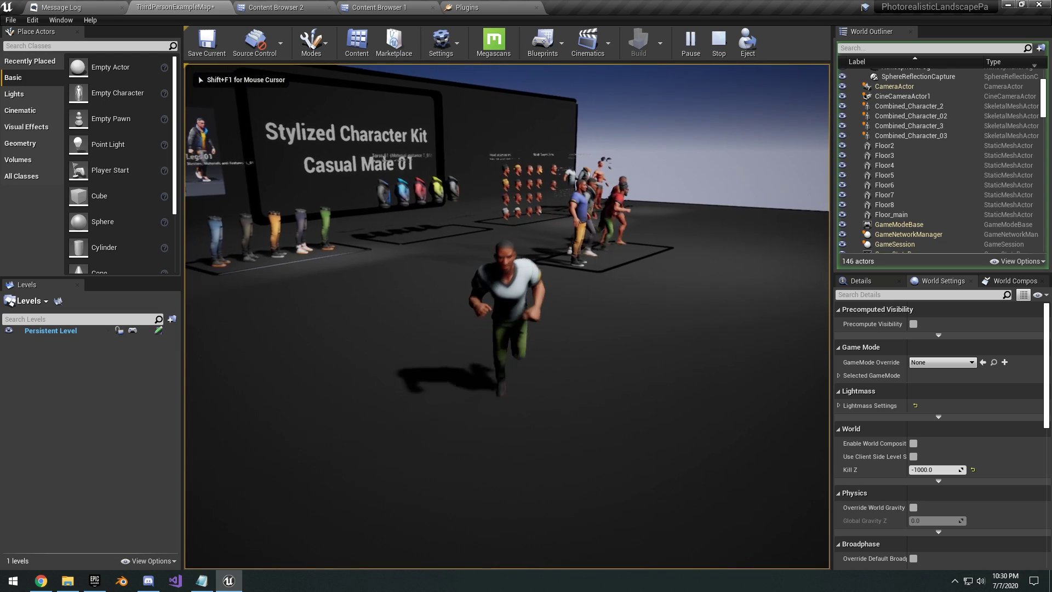
Run the character in play mode past the naming conventions wall, posed characters and head displays, ending the play session
key("s")
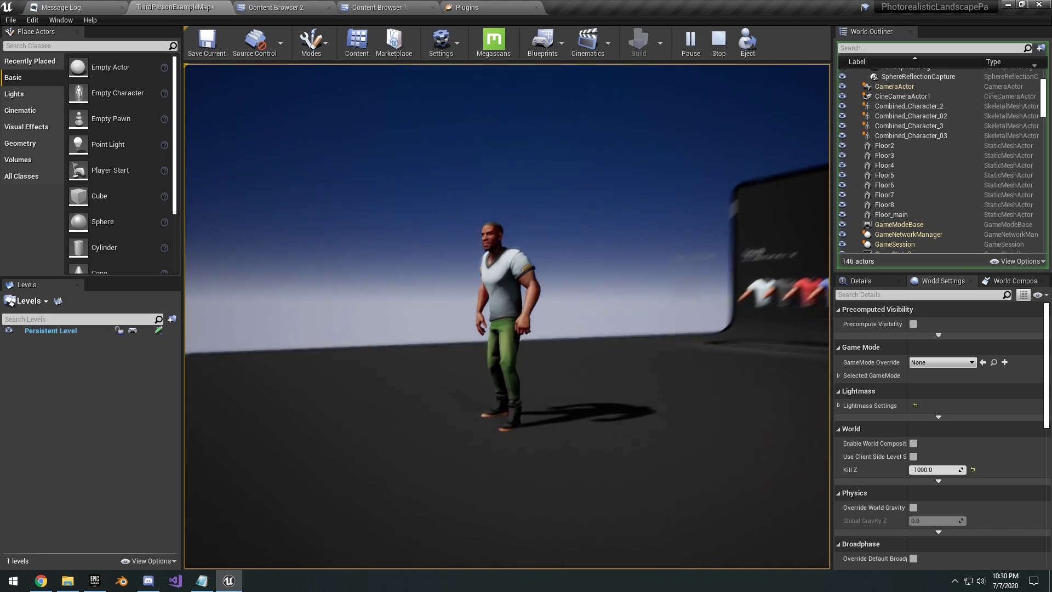
key("w")
key("a")
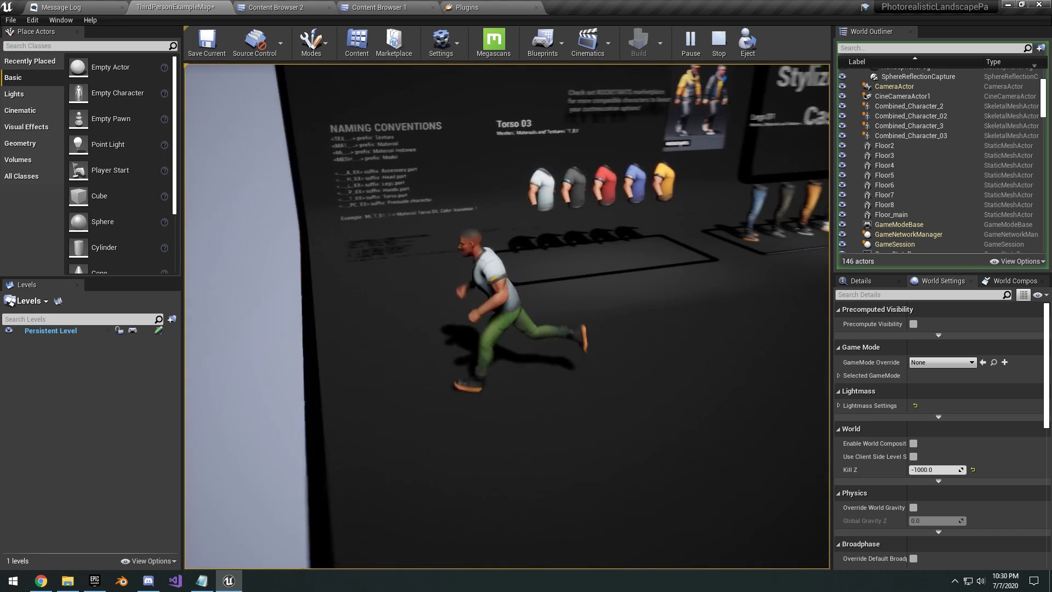
key("w")
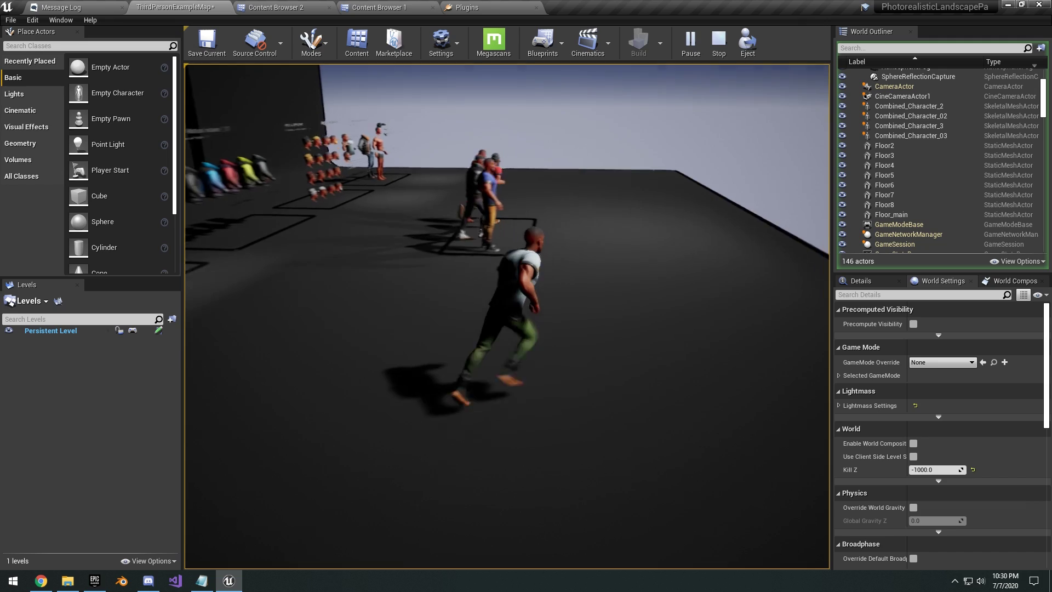
key("d")
key("a")
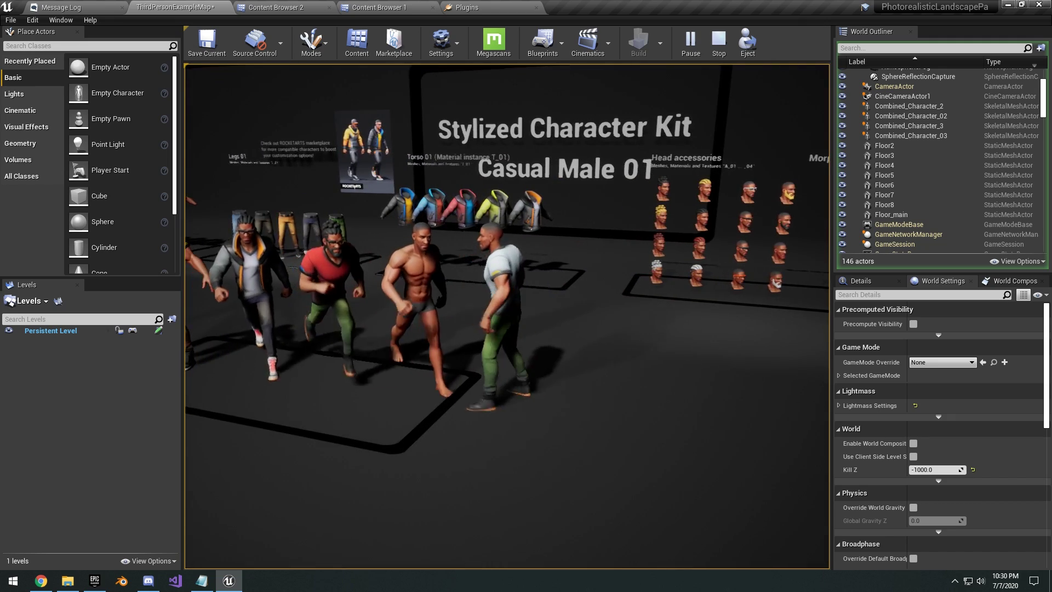
key("s")
key("d")
key("w")
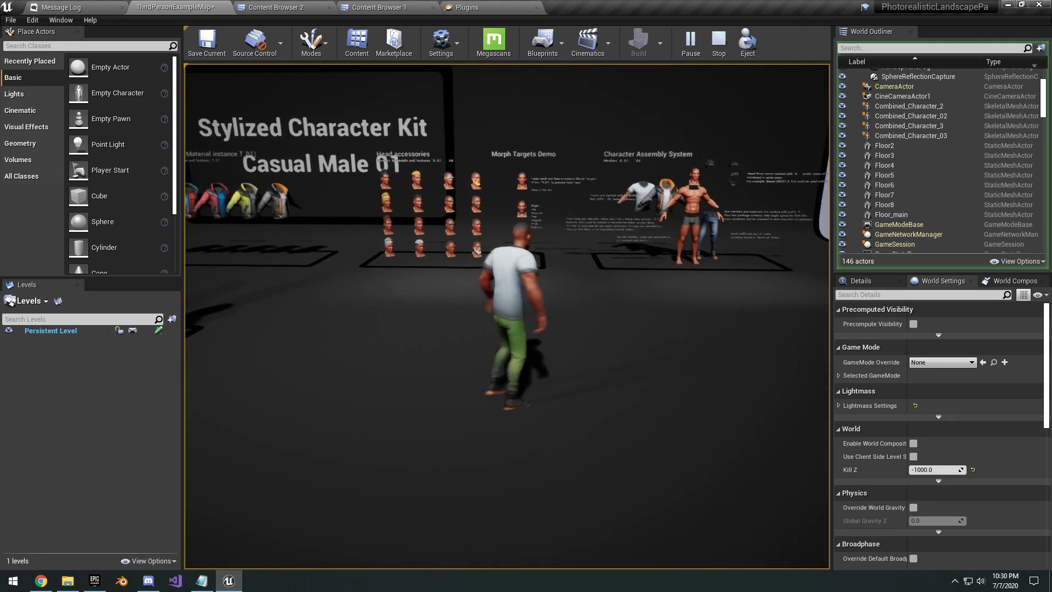
key("d")
key("Escape")
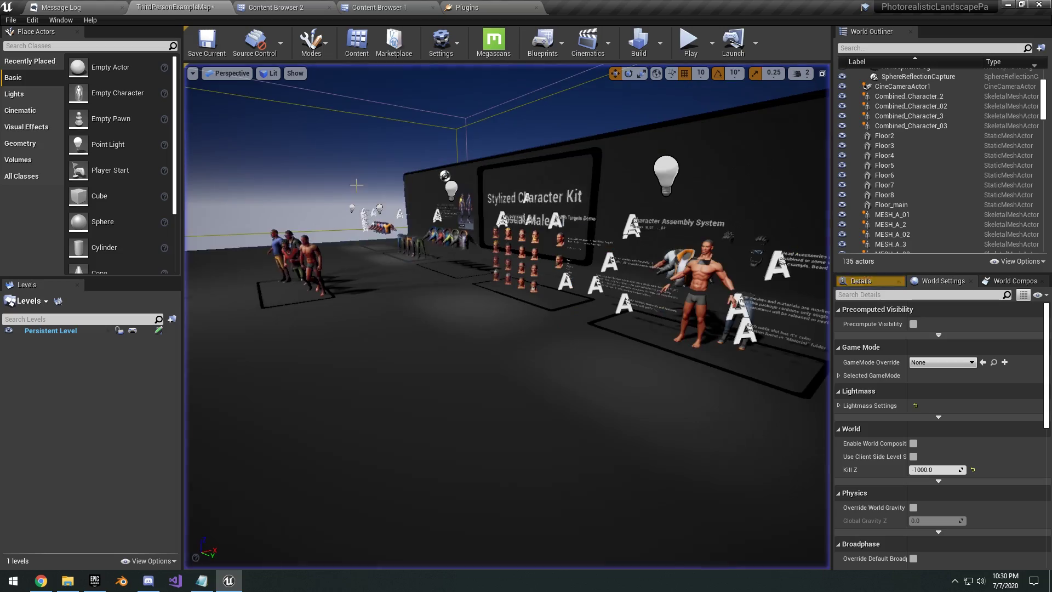
Fly the editor view back to the posed characters and bring up the installed plugins list
key("w")
right_click_drag(507, 317, 601, 364)
key("s")
key("w")
key("s")
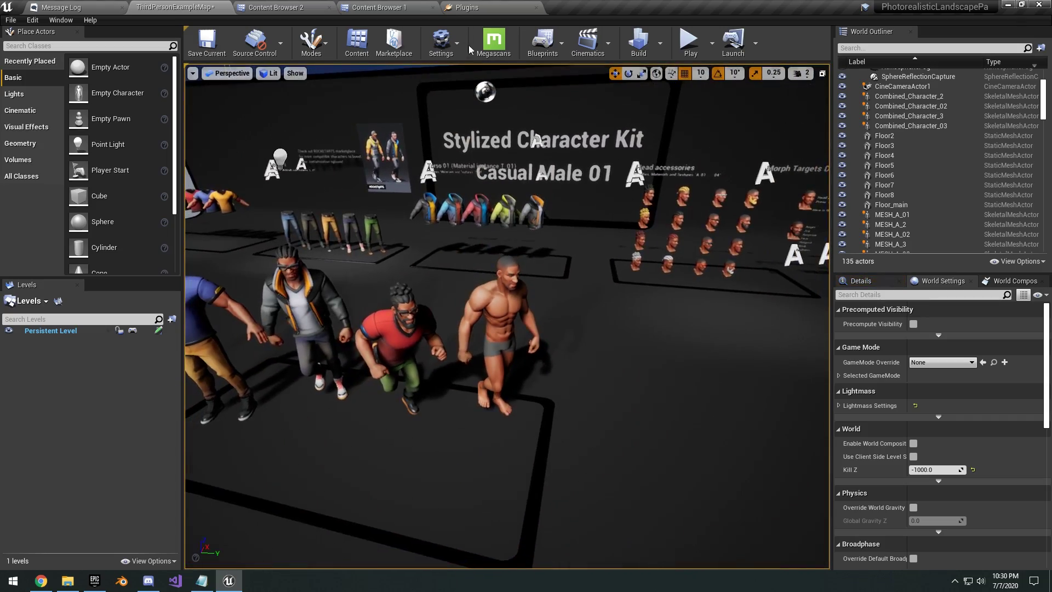
left_click(468, 8)
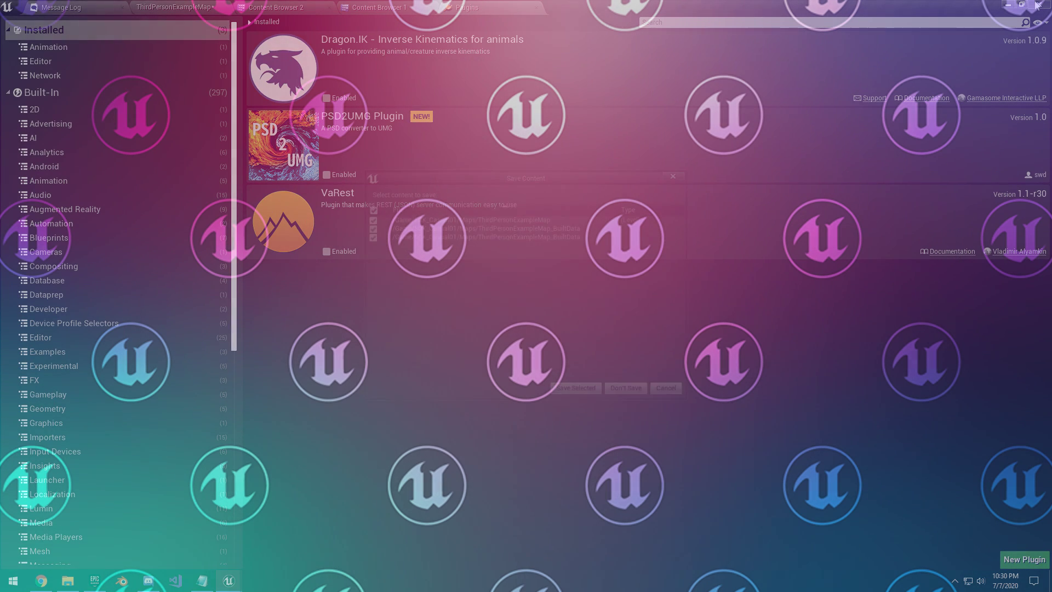